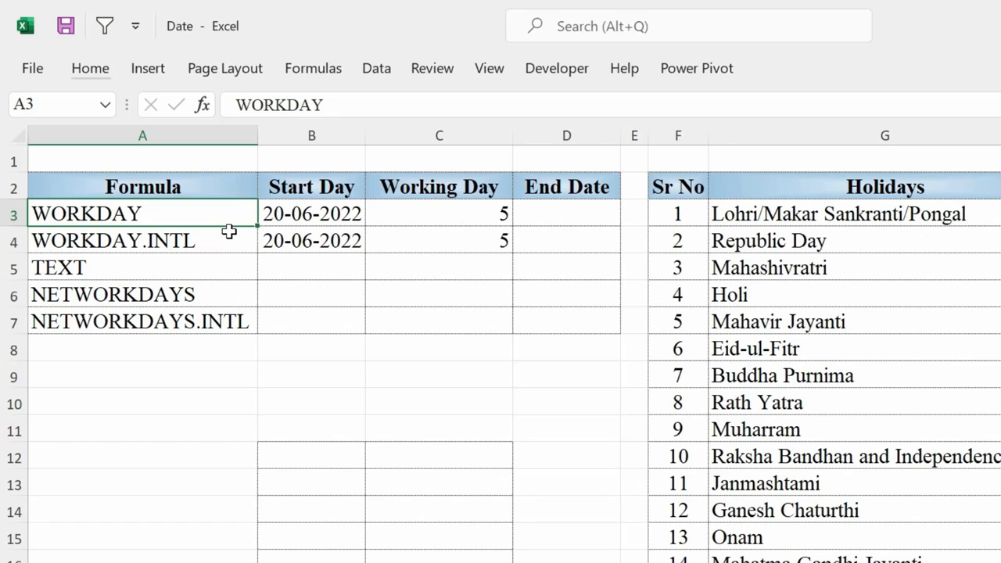
- Calculate the end date in D3 with =WORKDAY(B3,C3), using the row's start day and working days
{"action": "left_click", "coordinate": [549, 215]}
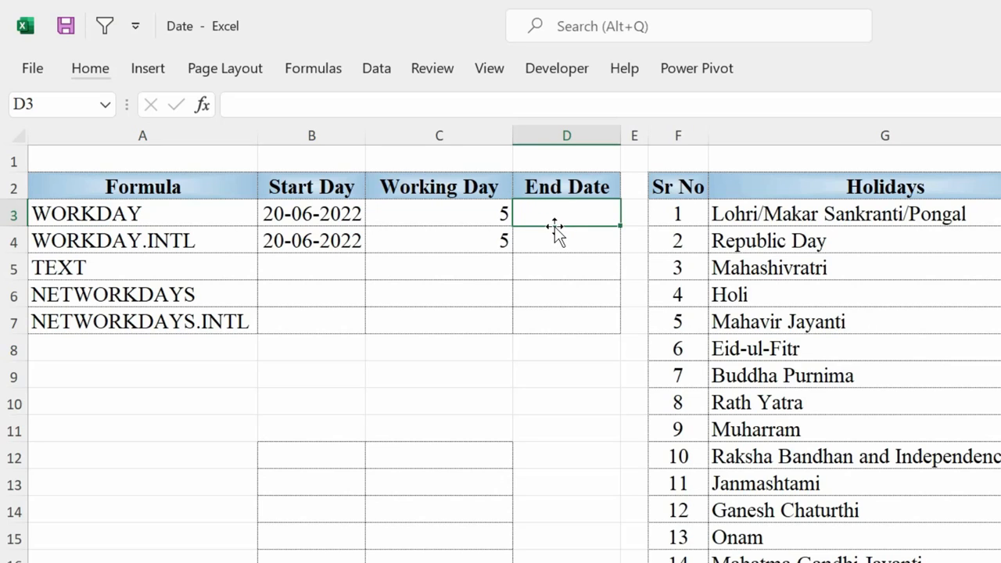
{"action": "left_click", "coordinate": [314, 208]}
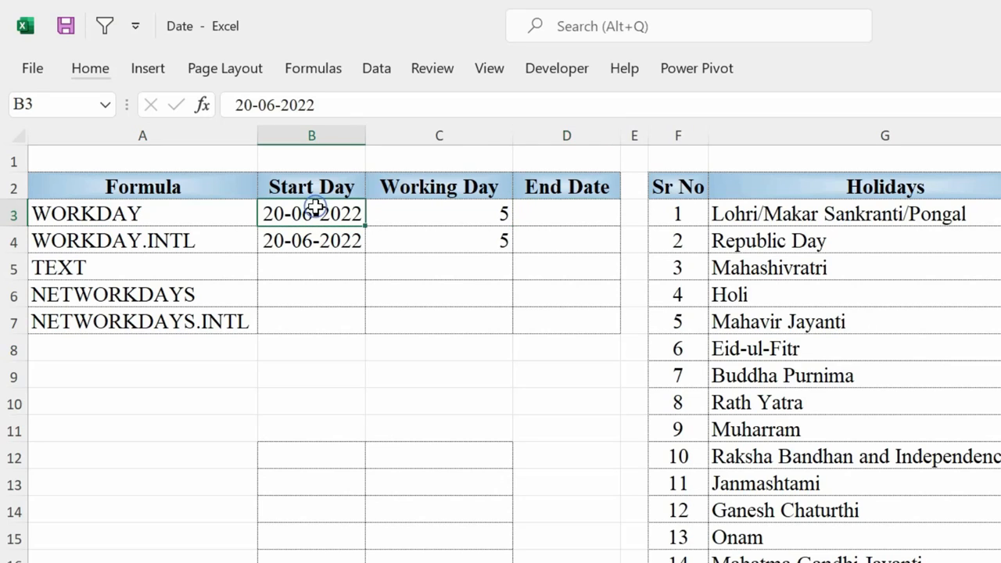
{"action": "left_click", "coordinate": [482, 210]}
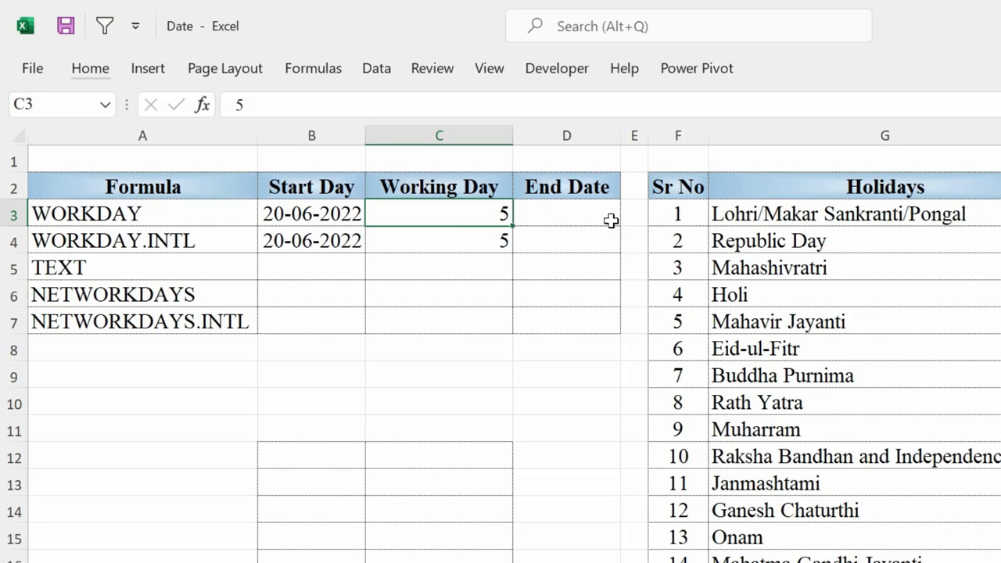
{"action": "left_click", "coordinate": [587, 218]}
{"action": "type", "text": "="}
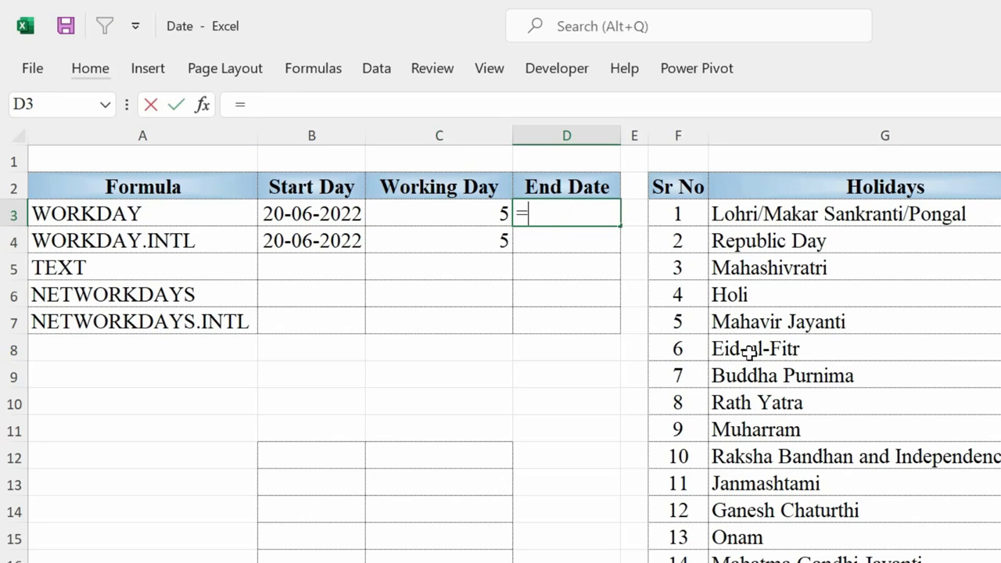
{"action": "type", "text": "work"}
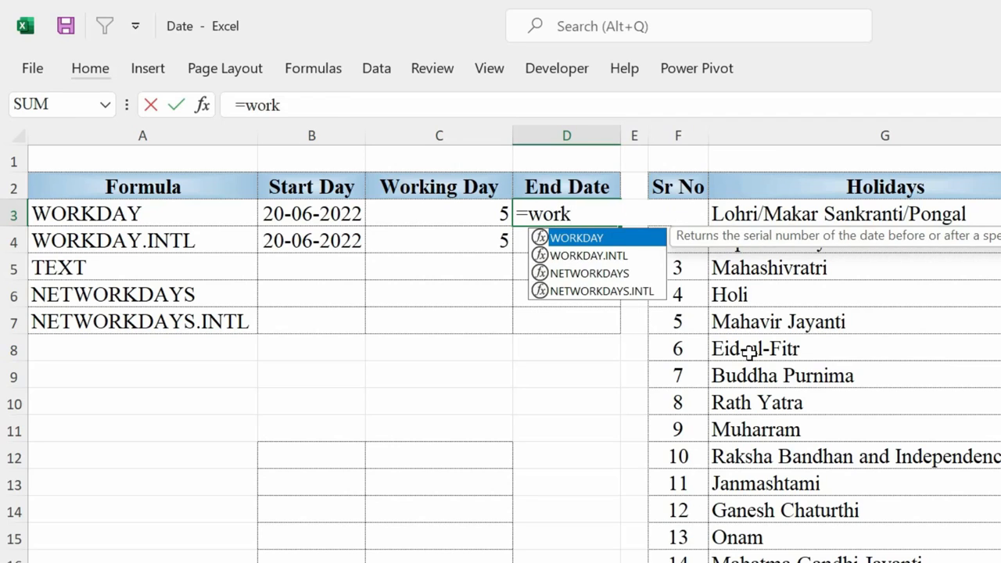
{"action": "key", "text": "Tab"}
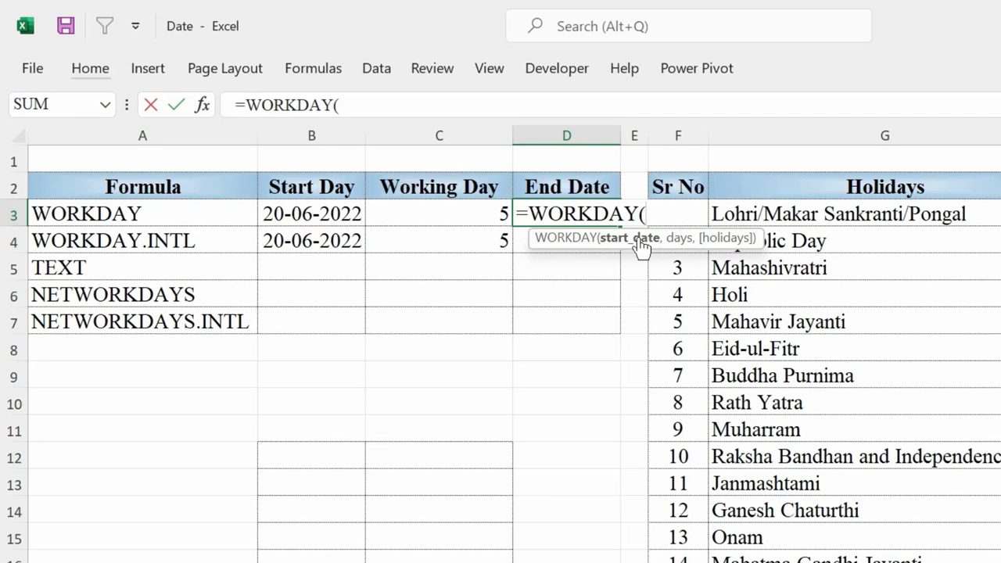
{"action": "left_click", "coordinate": [306, 208]}
{"action": "type", "text": ","}
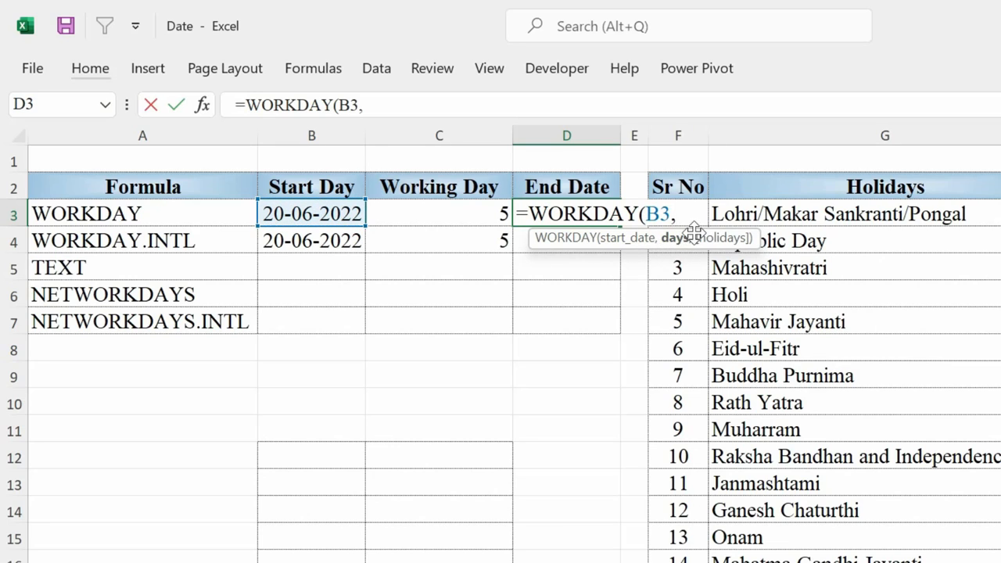
{"action": "left_click", "coordinate": [465, 212]}
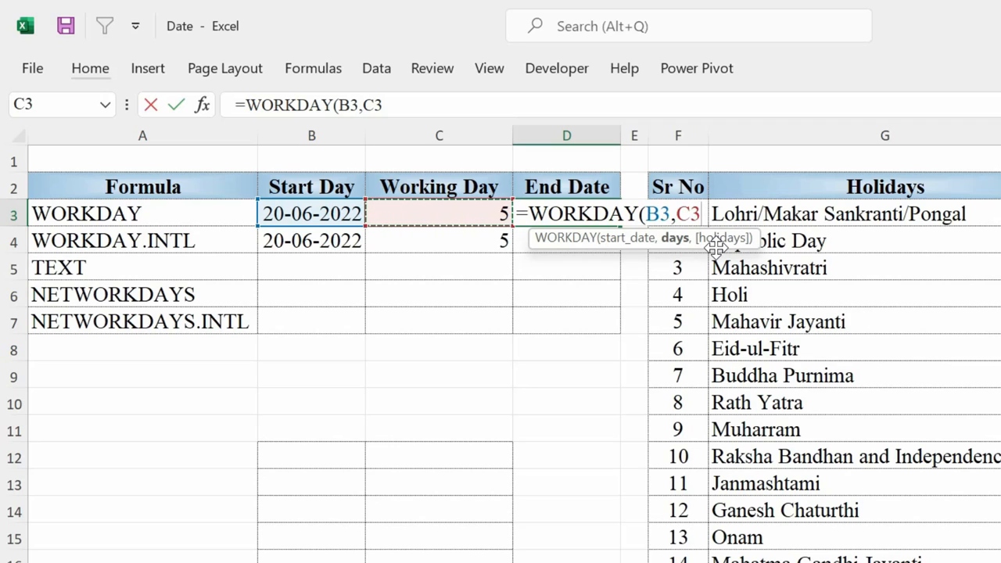
{"action": "type", "text": ")"}
{"action": "key", "text": "Return"}
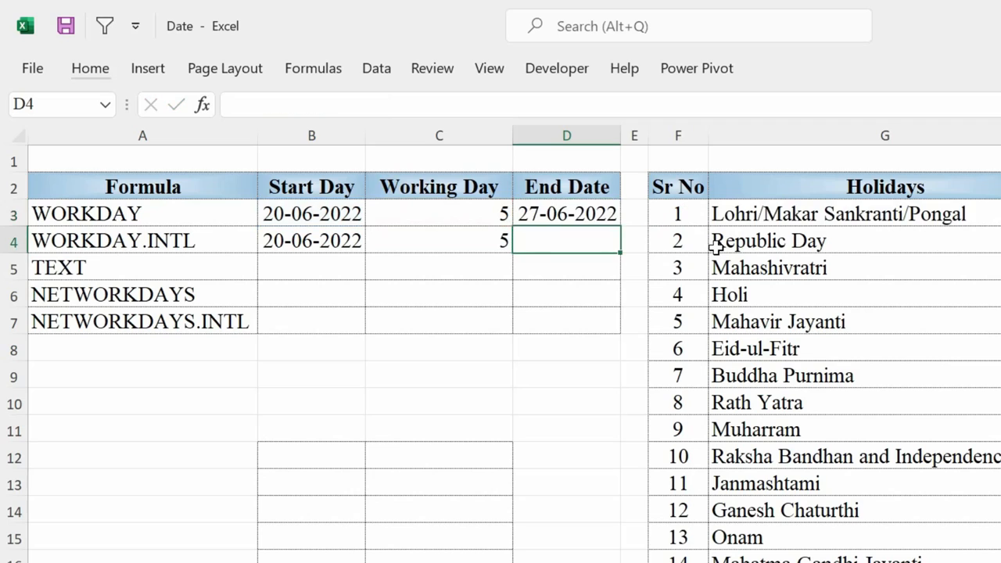
- Try 42 working days in C3 for the WORKDAY row and undo the change
{"action": "left_click", "coordinate": [545, 216]}
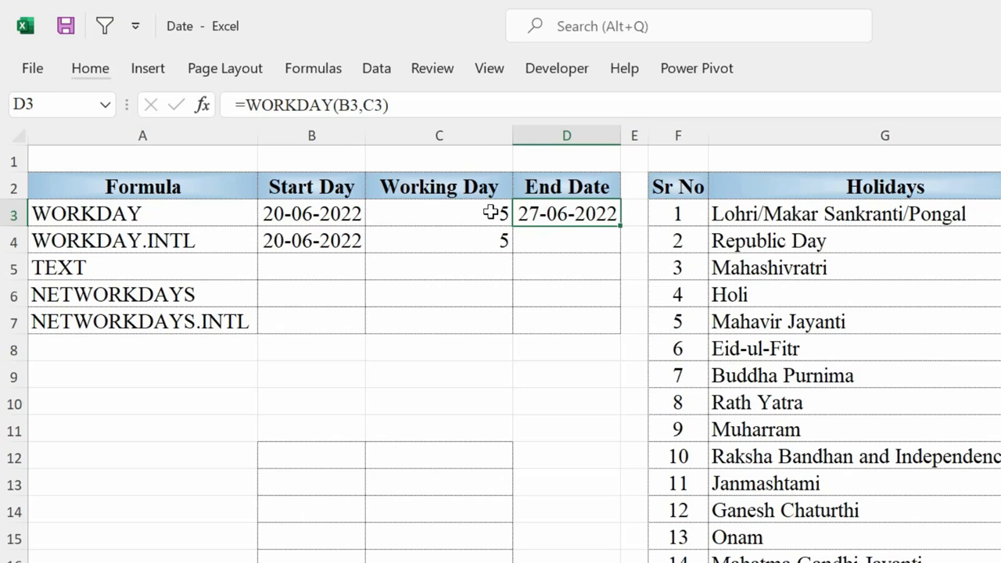
{"action": "left_click", "coordinate": [422, 219]}
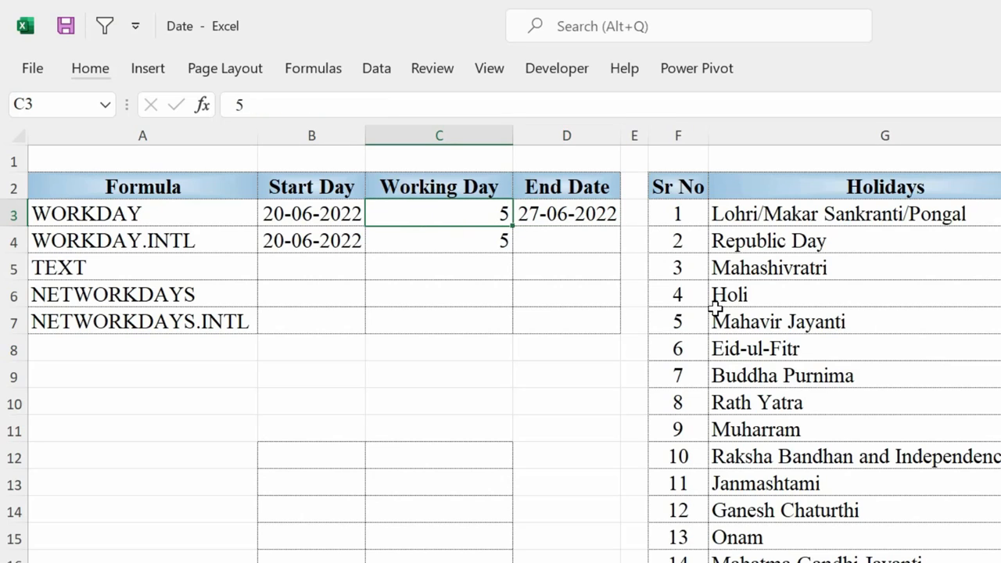
{"action": "type", "text": "42"}
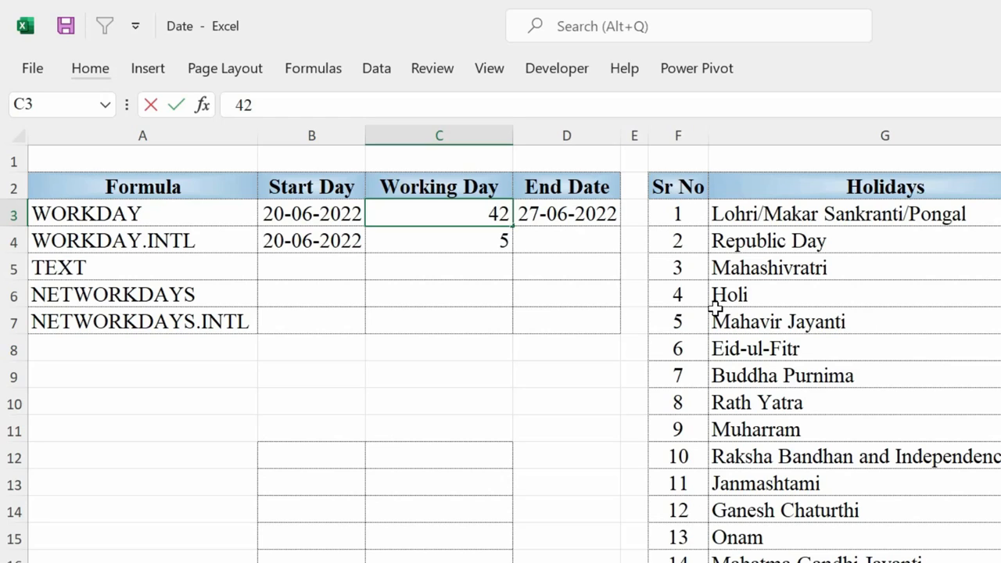
{"action": "key", "text": "Return"}
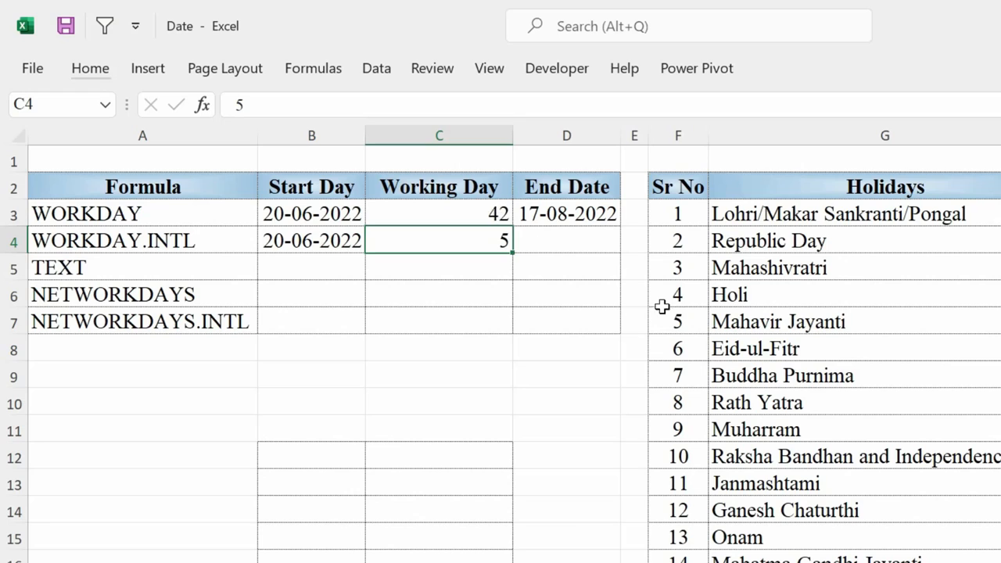
{"action": "key", "text": "ctrl+z"}
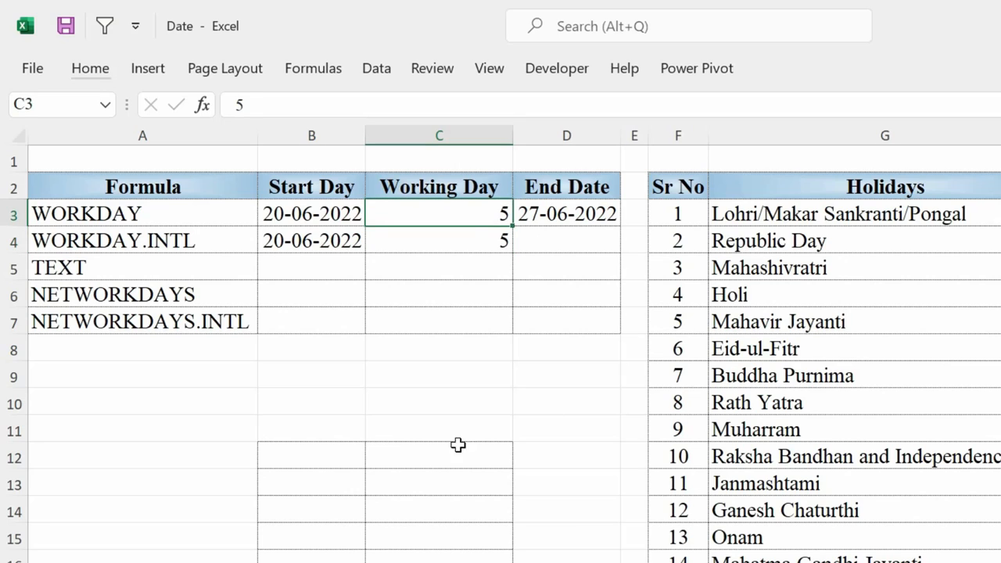
- Build a daily date list in B12:B19 by copying B3 into B12, entering 21-06-2022 in B13 and filling to 27-06-2022
{"action": "left_click", "coordinate": [306, 460]}
{"action": "left_click", "coordinate": [330, 219]}
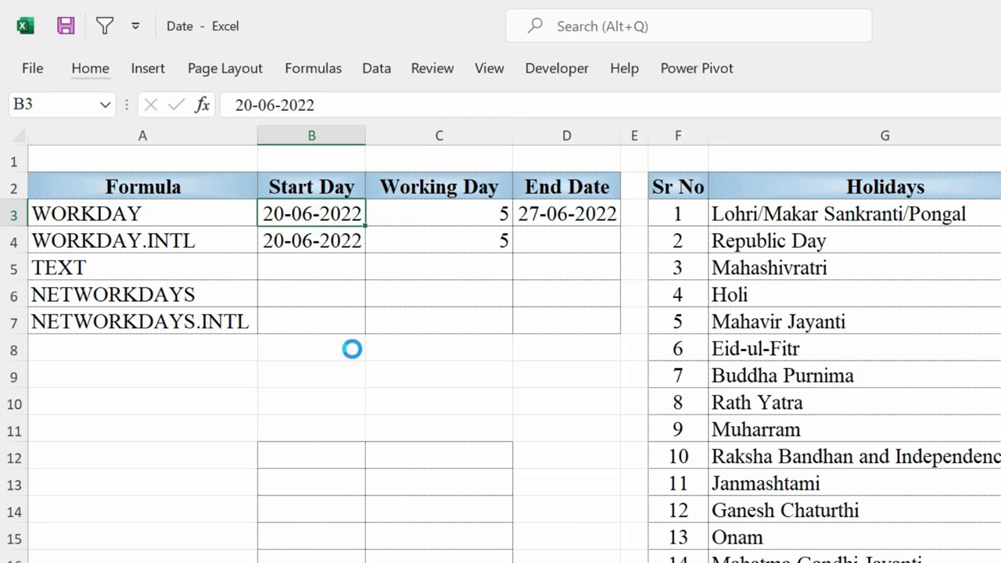
{"action": "key", "text": "ctrl+c"}
{"action": "left_click", "coordinate": [284, 450]}
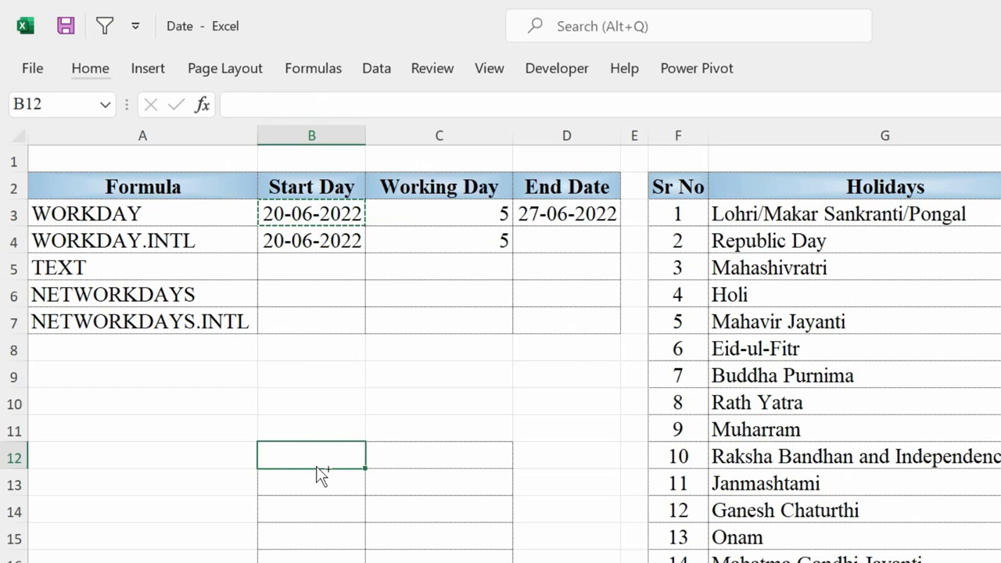
{"action": "key", "text": "ctrl+v"}
{"action": "left_click", "coordinate": [290, 484]}
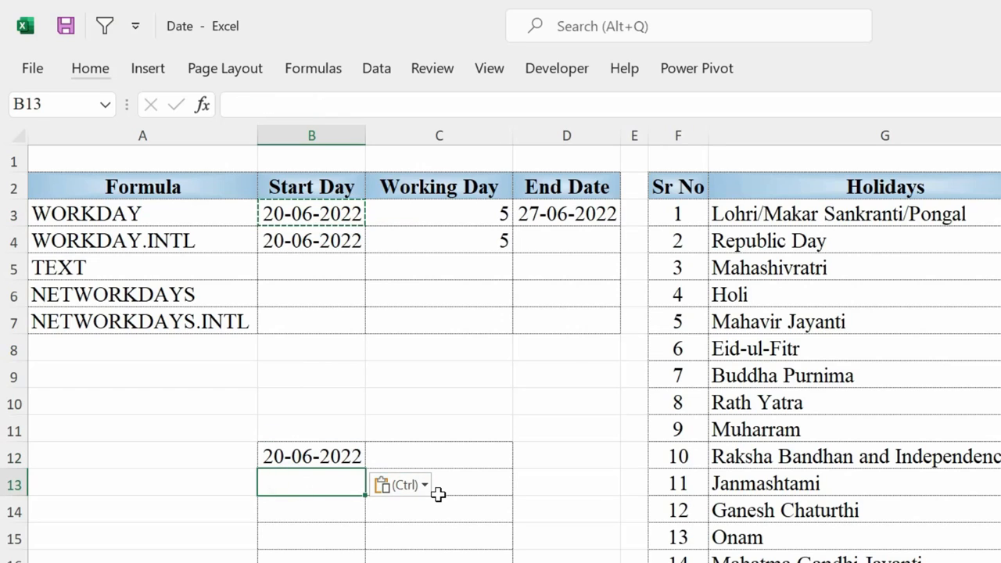
{"action": "type", "text": "21-06"}
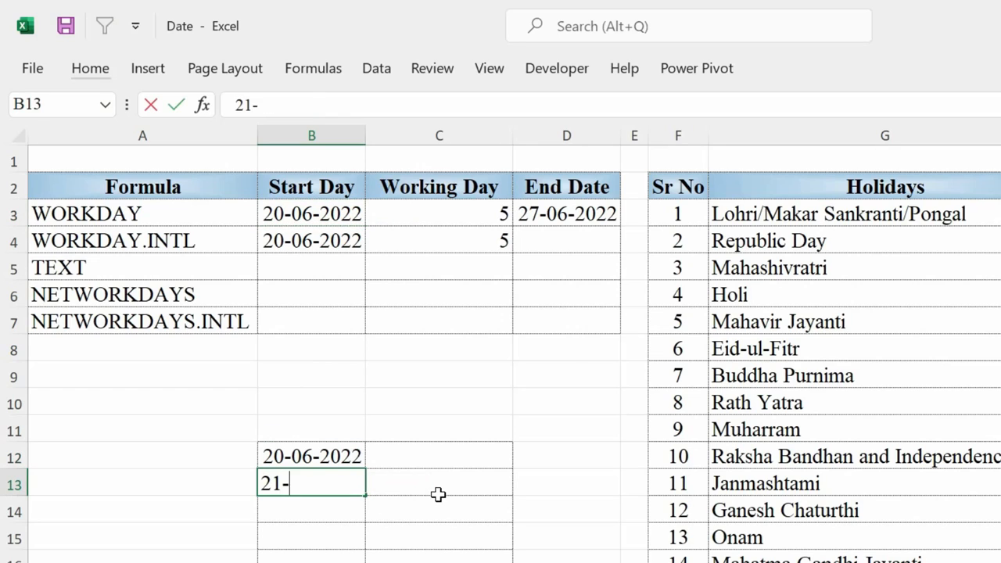
{"action": "type", "text": "-202"}
{"action": "key", "text": "Return"}
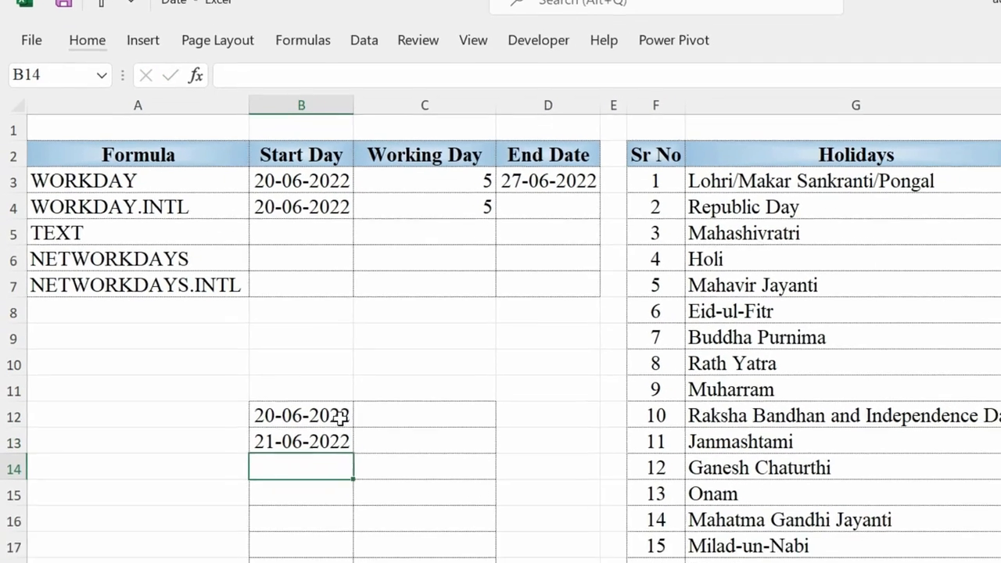
{"action": "left_click_drag", "start_coordinate": [340, 418], "coordinate": [312, 527]}
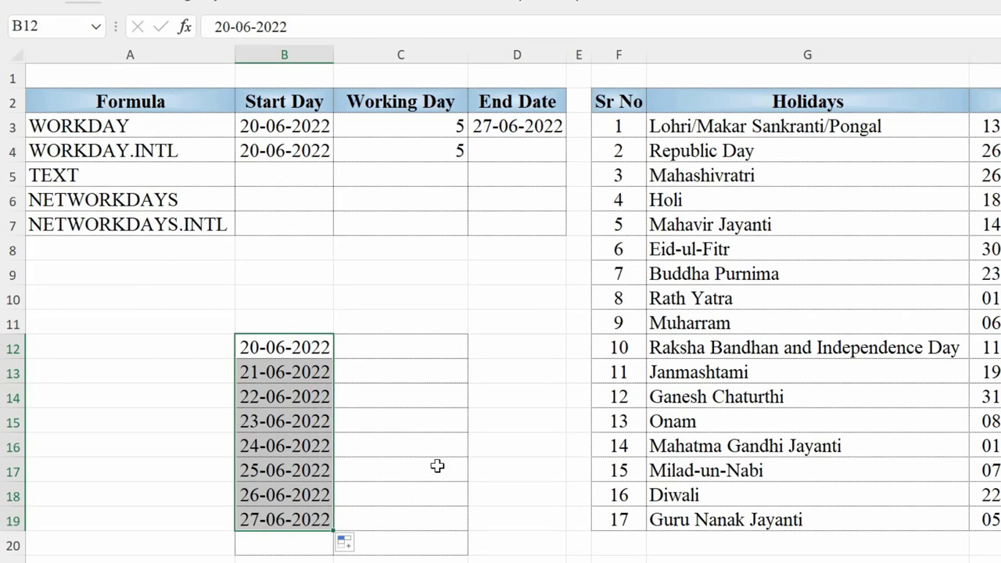
{"action": "key", "text": "Down"}
- Compare the WORKDAY row's start date in B3 with the dates listed in B12:B19
{"action": "left_click", "coordinate": [110, 124]}
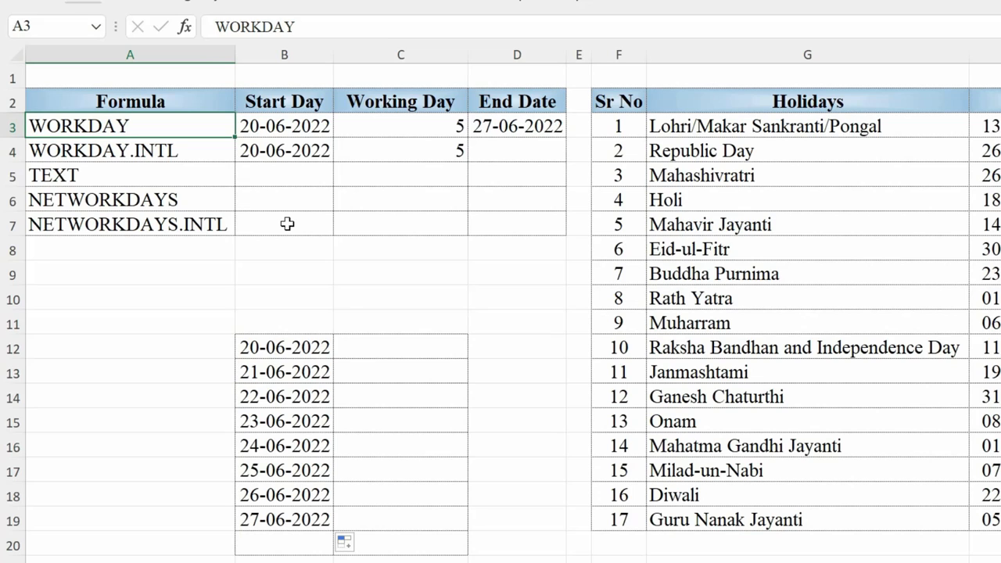
{"action": "left_click", "coordinate": [286, 133]}
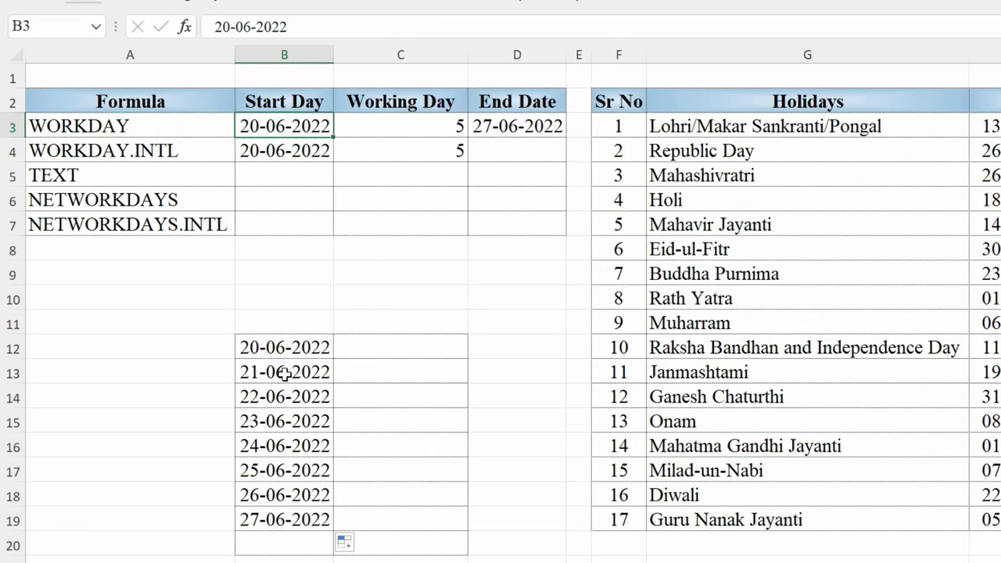
{"action": "left_click_drag", "start_coordinate": [284, 373], "coordinate": [286, 388]}
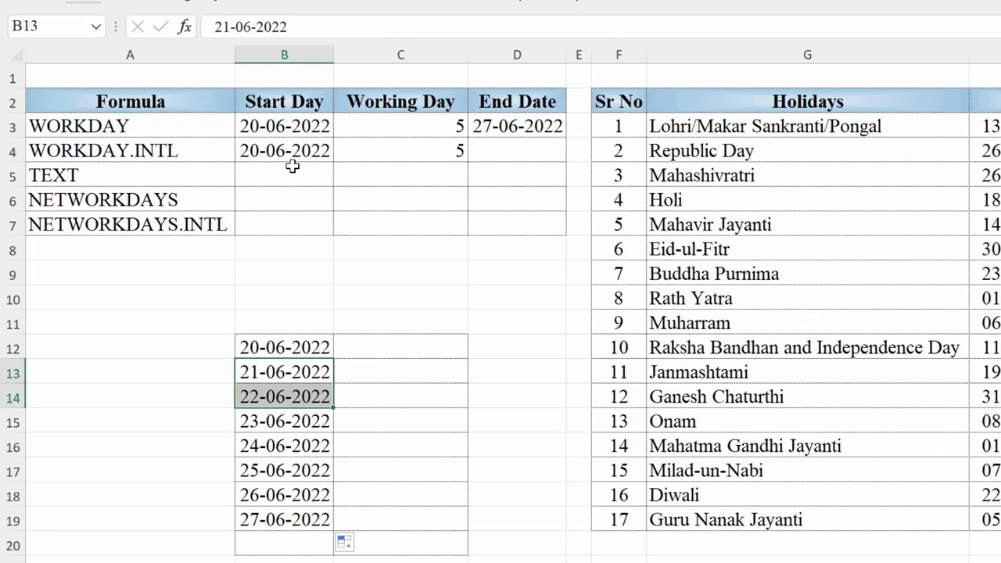
{"action": "left_click", "coordinate": [292, 130]}
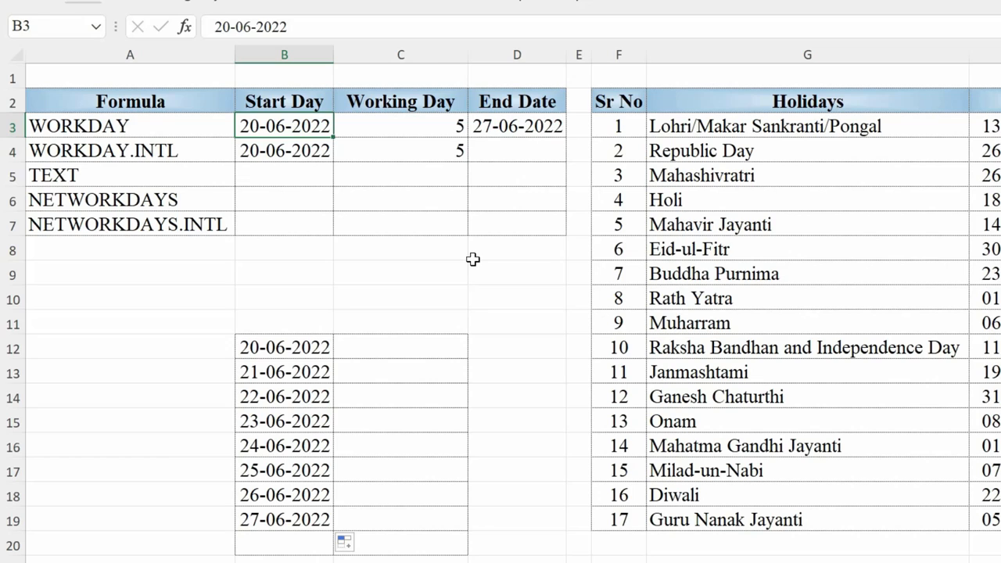
{"action": "left_click", "coordinate": [288, 372]}
{"action": "left_click_drag", "start_coordinate": [289, 372], "coordinate": [297, 510]}
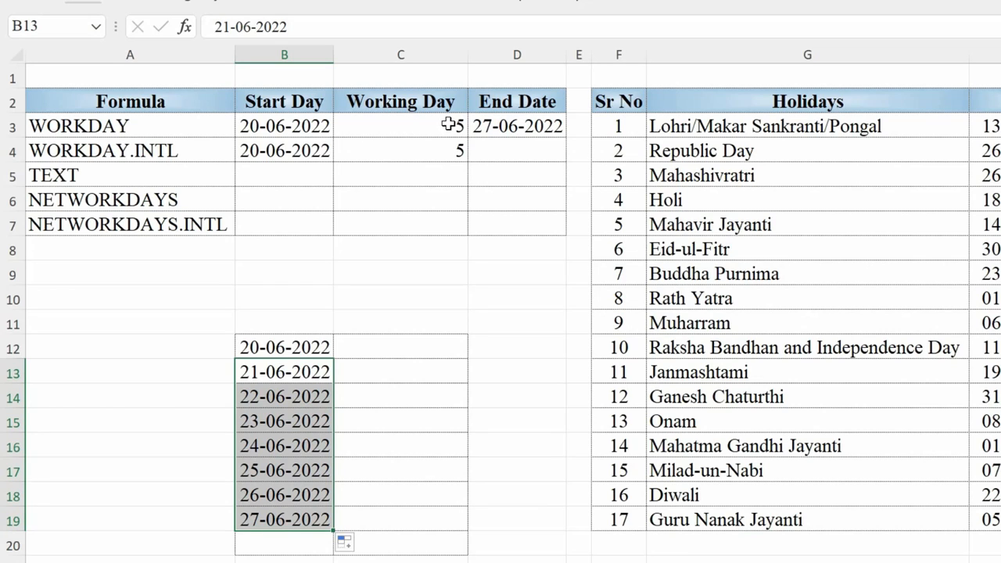
{"action": "left_click_drag", "start_coordinate": [291, 345], "coordinate": [302, 516]}
- Enter =TEXT(B12,"dd-mm-yy") in C12 to format the first listed date as text
{"action": "left_click", "coordinate": [396, 347]}
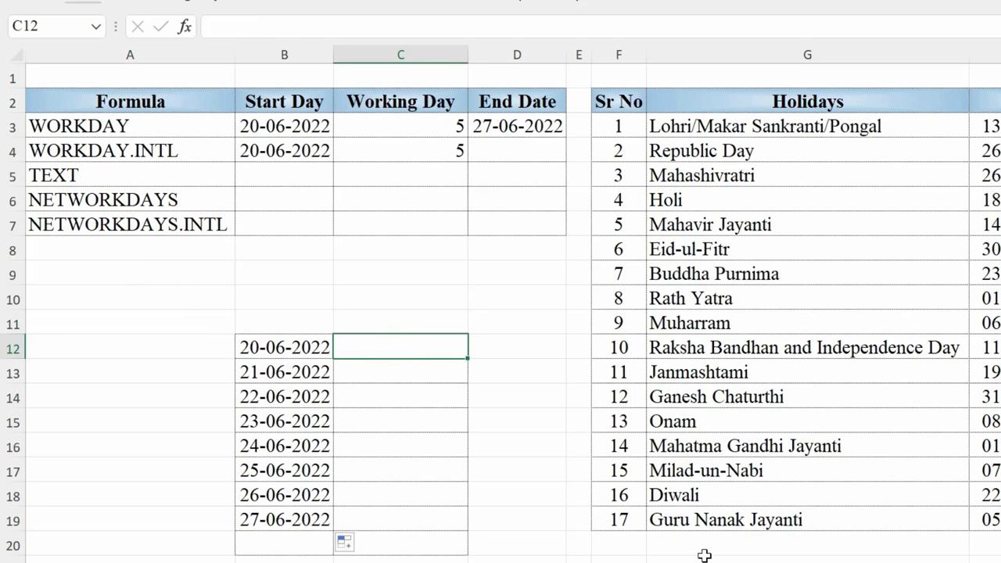
{"action": "type", "text": "=tex"}
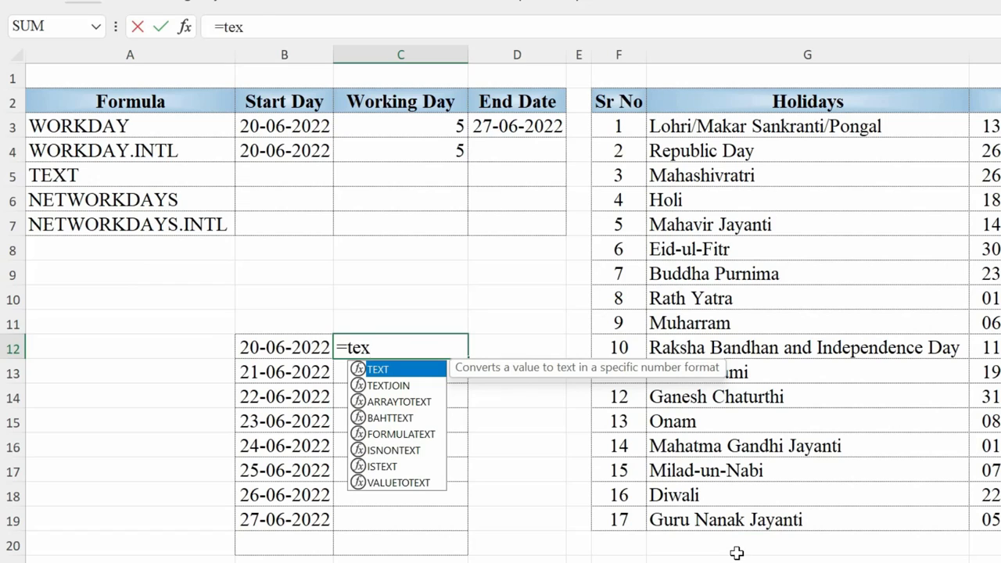
{"action": "key", "text": "Tab"}
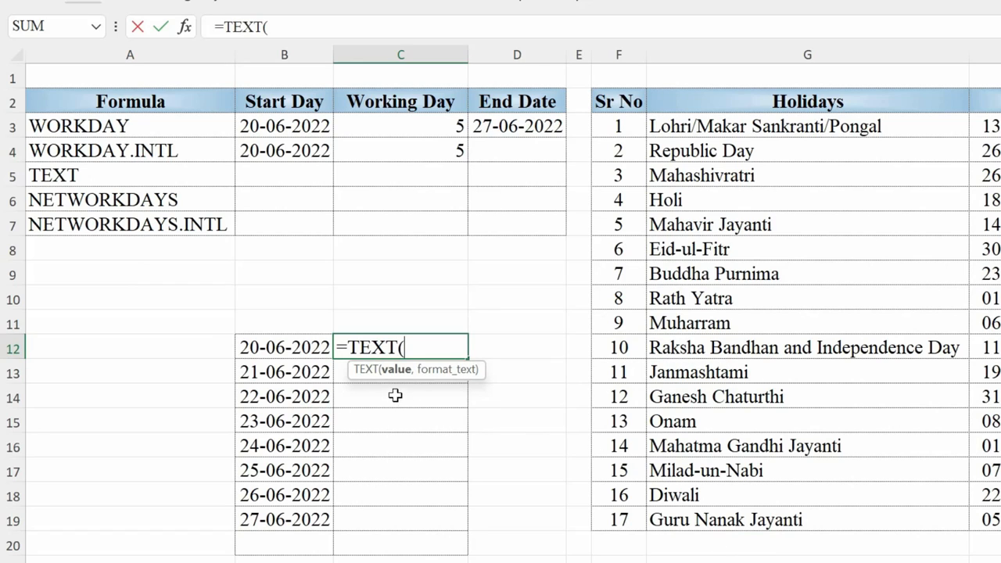
{"action": "left_click", "coordinate": [261, 348]}
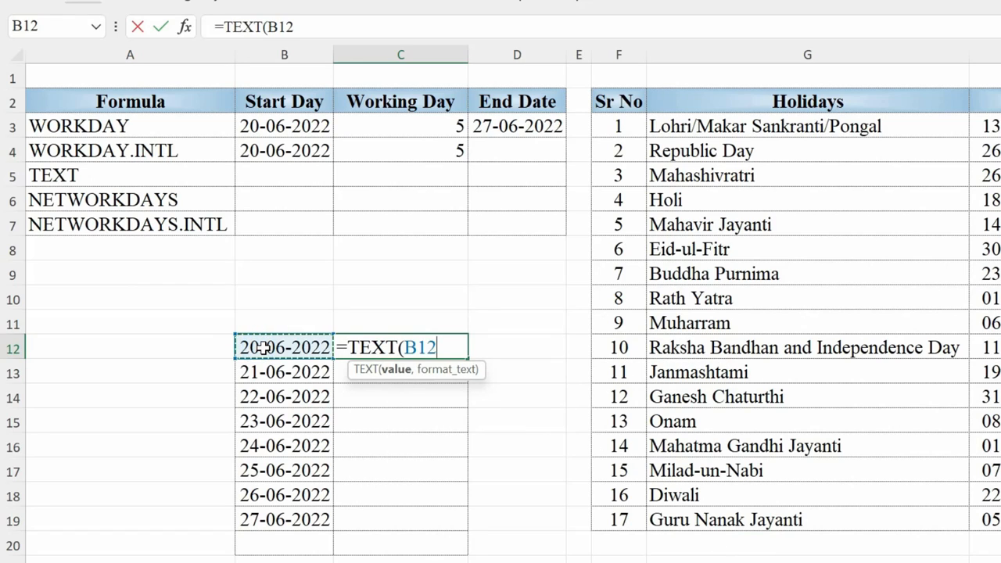
{"action": "type", "text": ","}
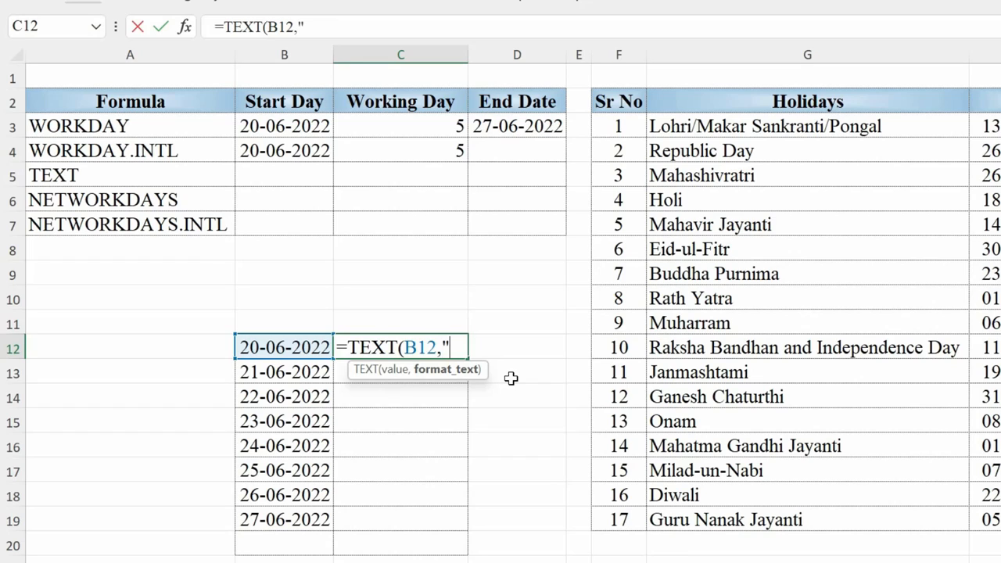
{"action": "type", "text": "\"dd-mm"}
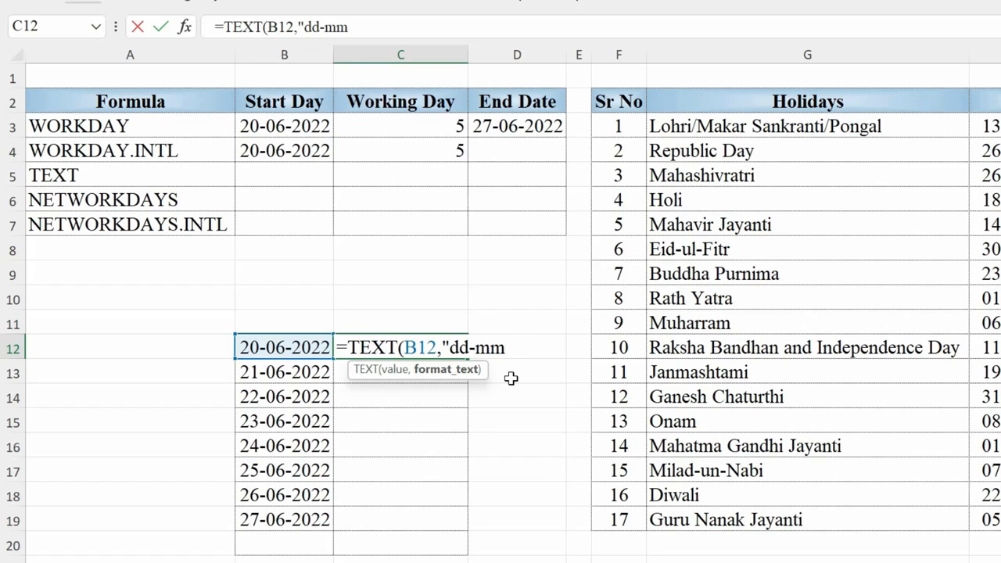
{"action": "type", "text": "-yy\")"}
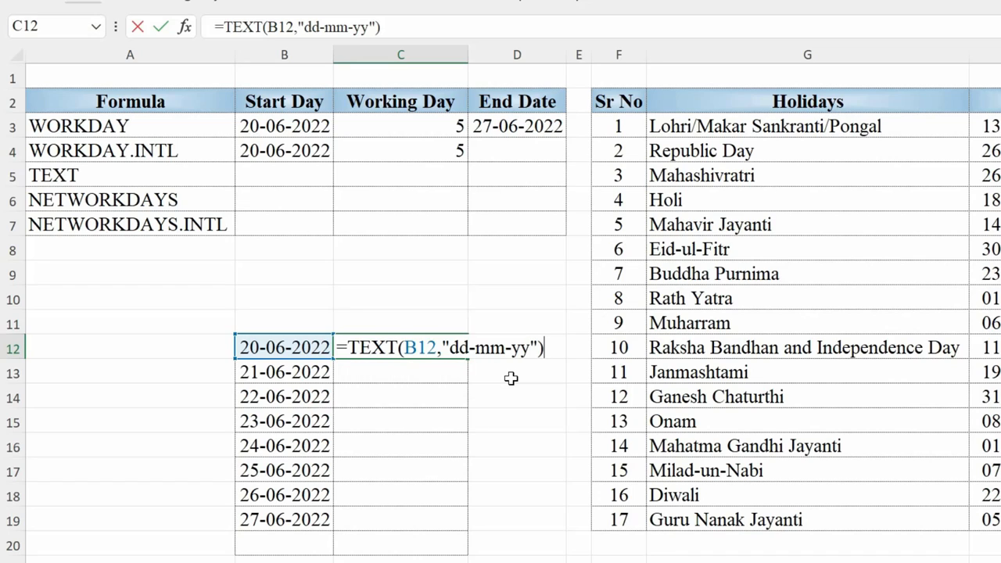
{"action": "key", "text": "Return"}
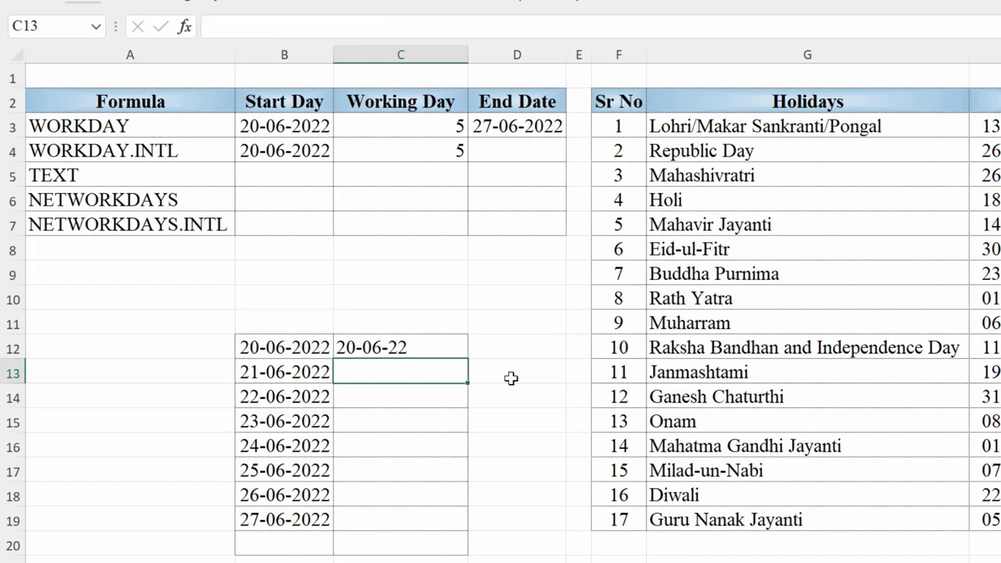
- Change the format code of the TEXT formula in C12 to "ddd" for an abbreviated weekday name
{"action": "left_click", "coordinate": [367, 347]}
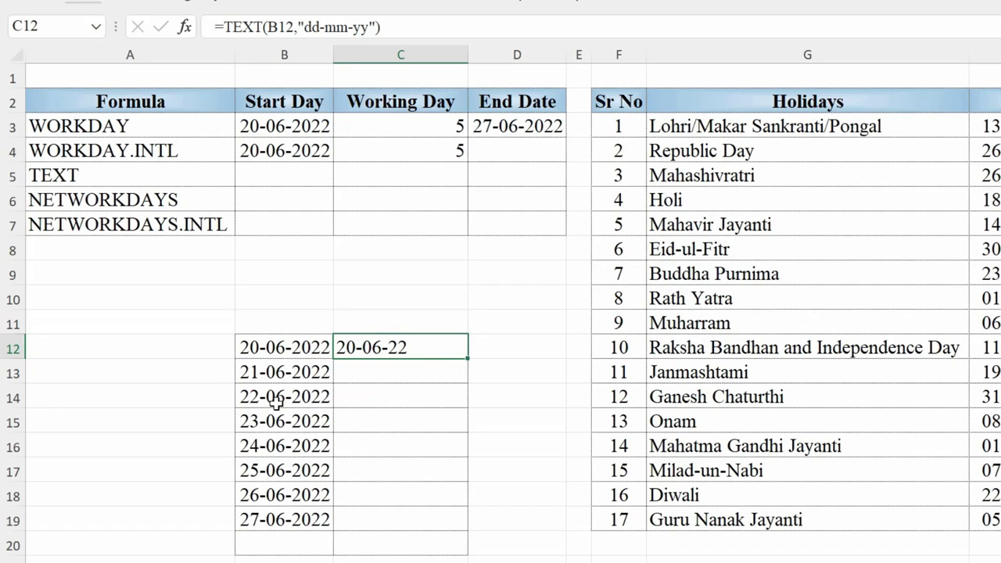
{"action": "key", "text": "F2"}
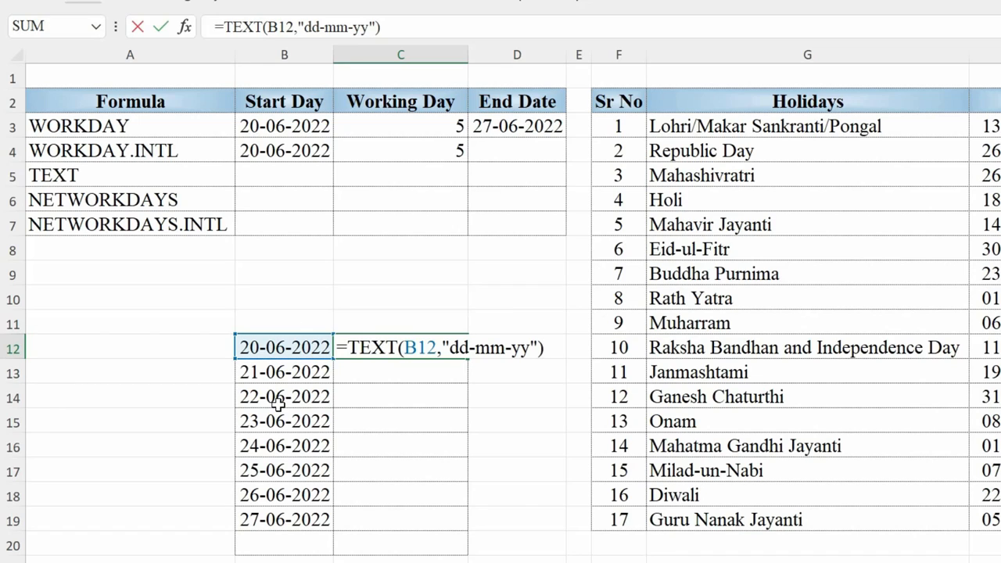
{"action": "left_click", "coordinate": [529, 344]}
{"action": "key", "text": "BackSpace"}
{"action": "key", "text": "BackSpace"}
{"action": "key", "text": "BackSpace"}
{"action": "key", "text": "BackSpace"}
{"action": "key", "text": "BackSpace"}
{"action": "key", "text": "BackSpace"}
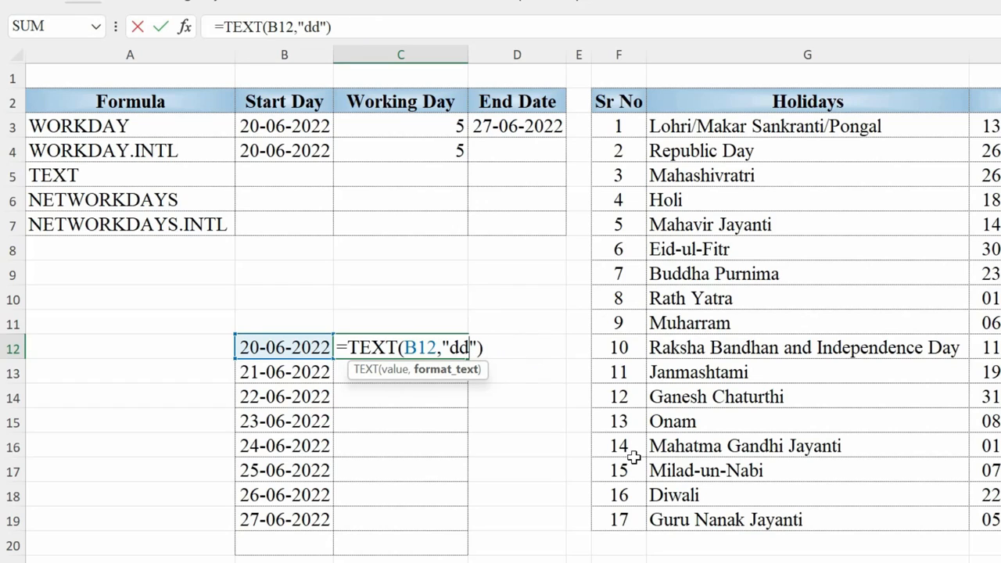
{"action": "type", "text": "d"}
{"action": "key", "text": "Return"}
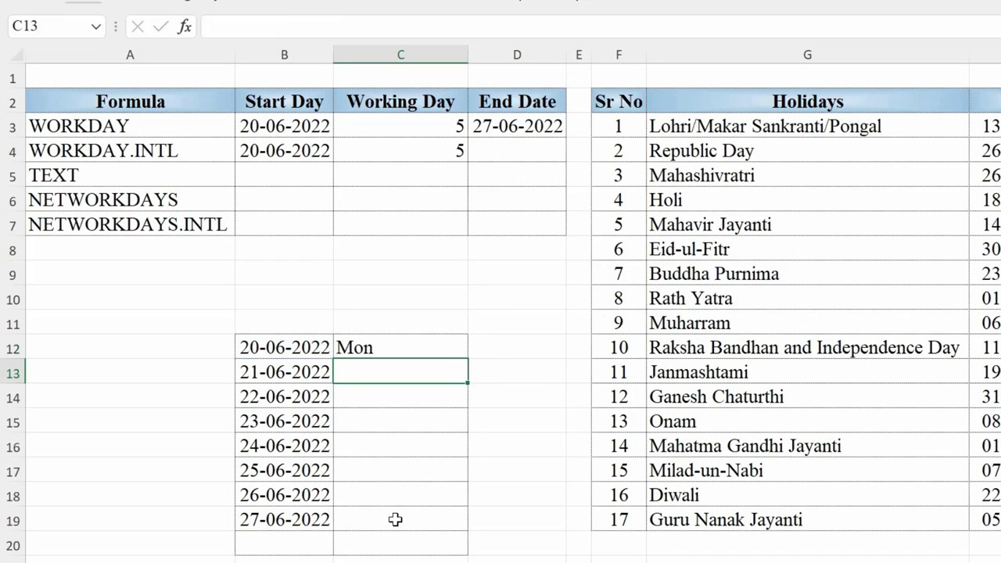
- Change the TEXT format code in C12 to "dddd" for full weekday names and fill the formula to C19
{"action": "left_click", "coordinate": [374, 348]}
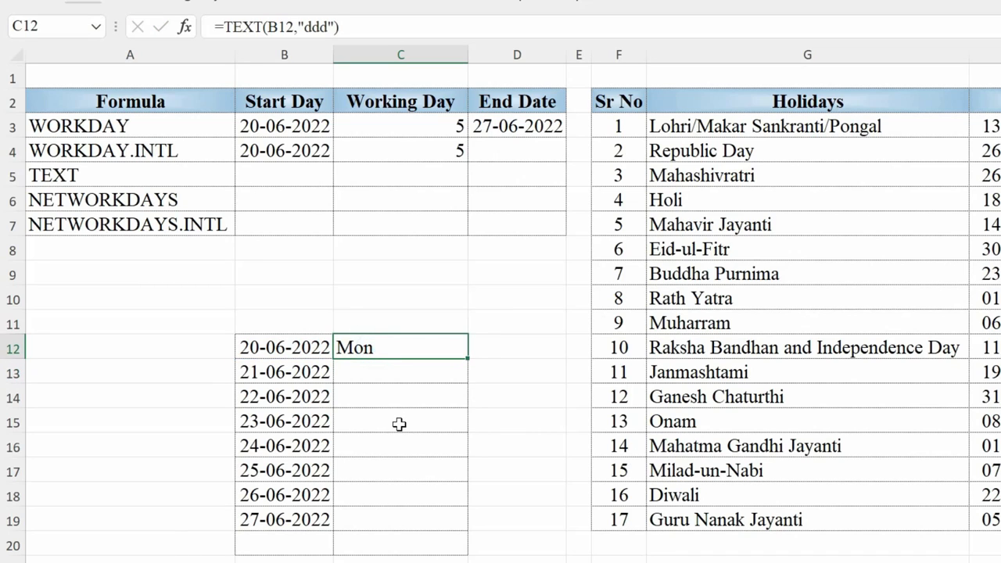
{"action": "key", "text": "F2"}
{"action": "left_click", "coordinate": [477, 348]}
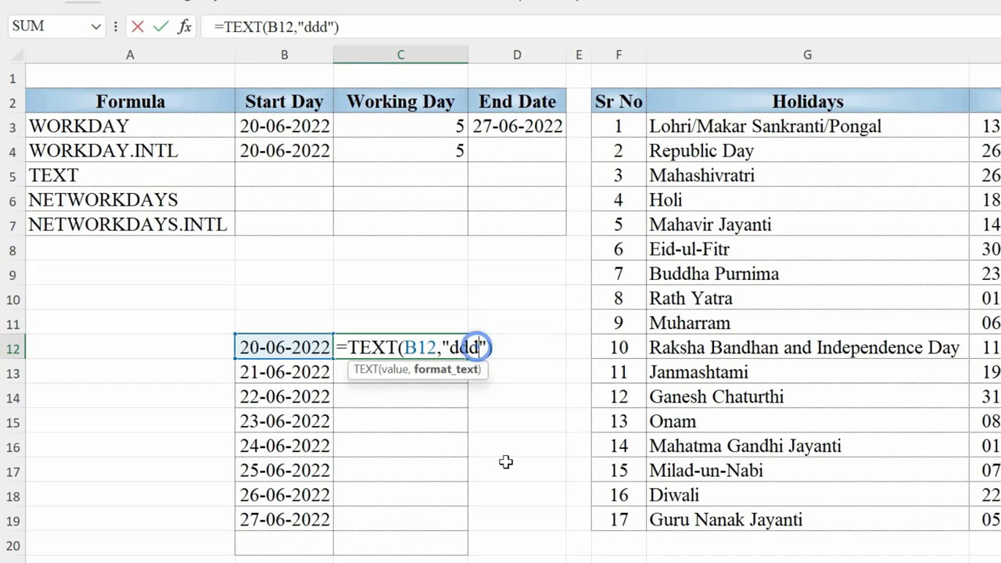
{"action": "type", "text": "d"}
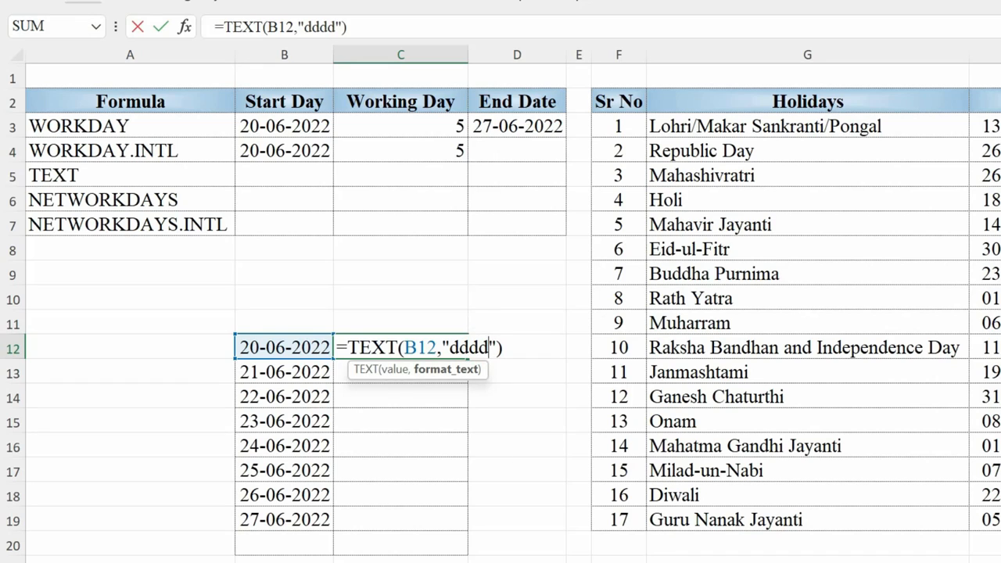
{"action": "key", "text": "Return"}
{"action": "left_click", "coordinate": [374, 349]}
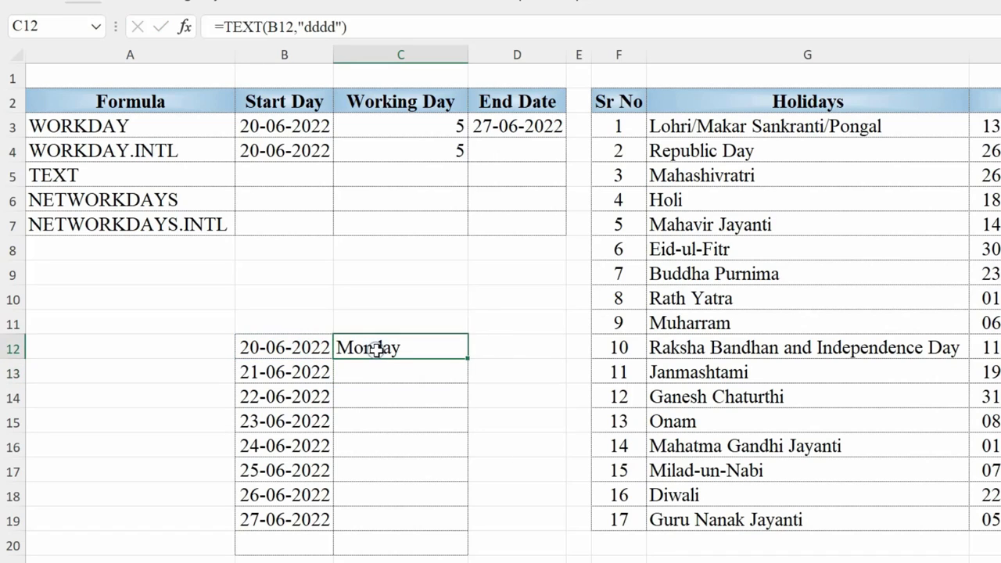
{"action": "left_click_drag", "start_coordinate": [468, 358], "coordinate": [449, 532]}
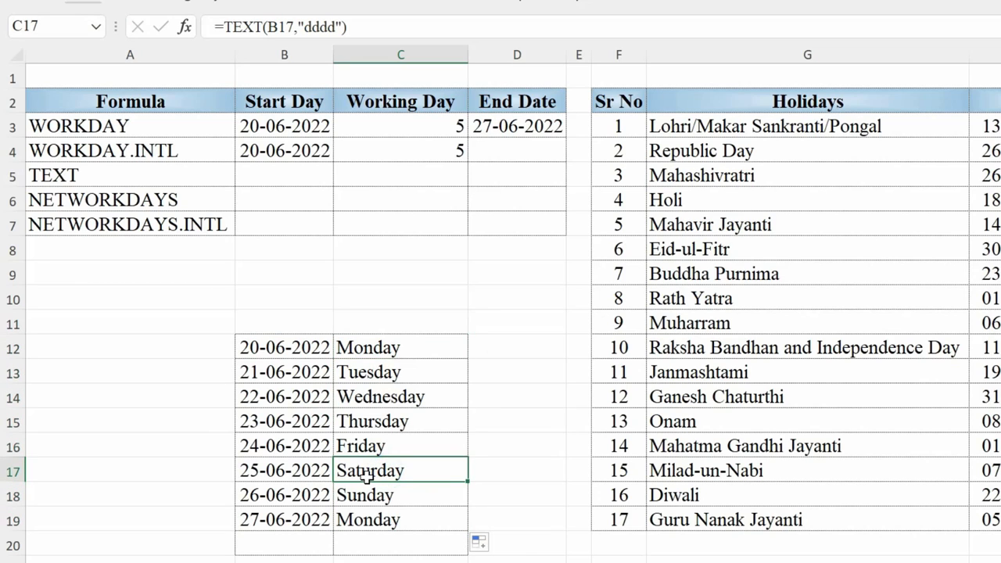
- Check the WORKDAY row's start date, working days and end date against the weekdays and weekend in the date list
{"action": "left_click", "coordinate": [366, 498]}
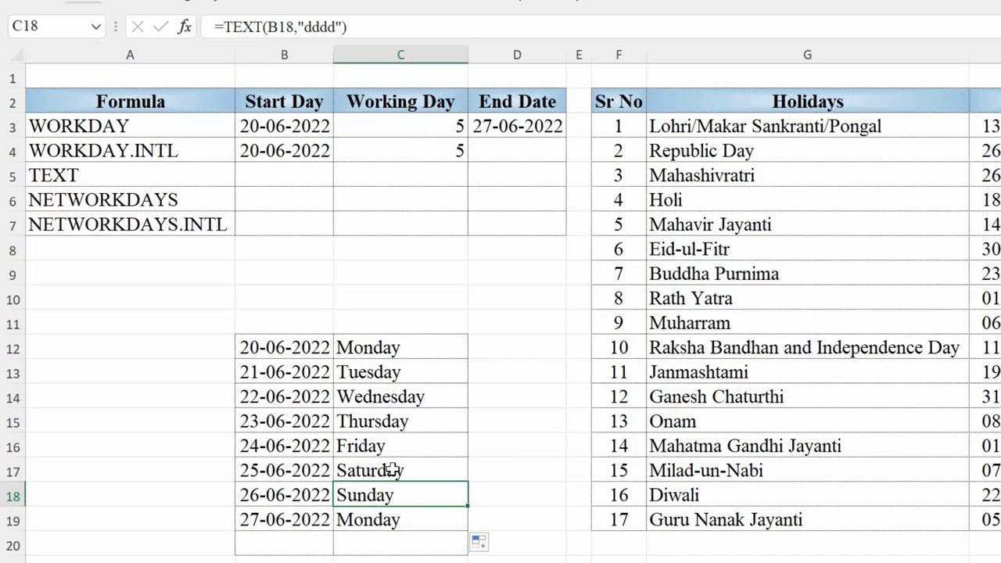
{"action": "left_click", "coordinate": [283, 125]}
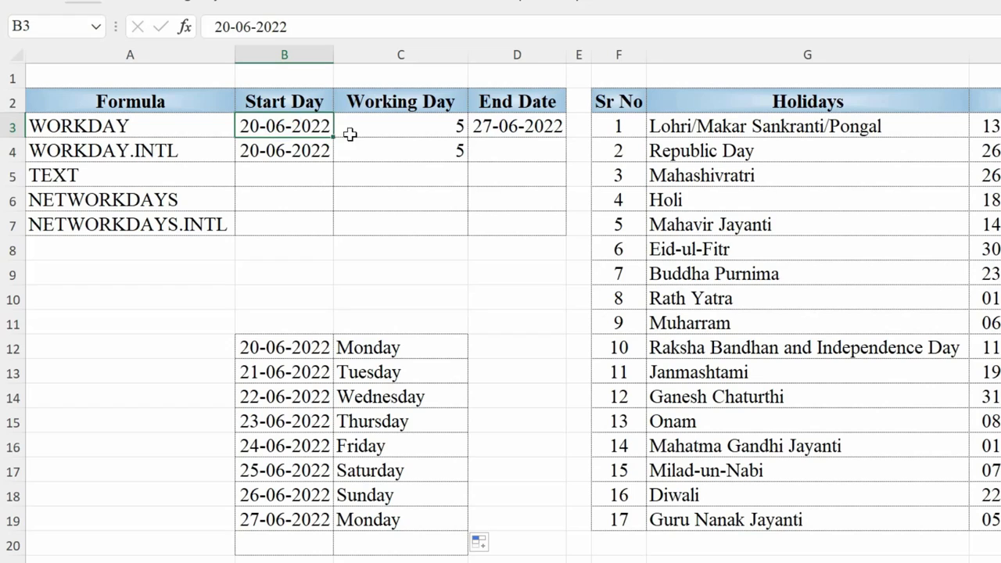
{"action": "left_click", "coordinate": [302, 373]}
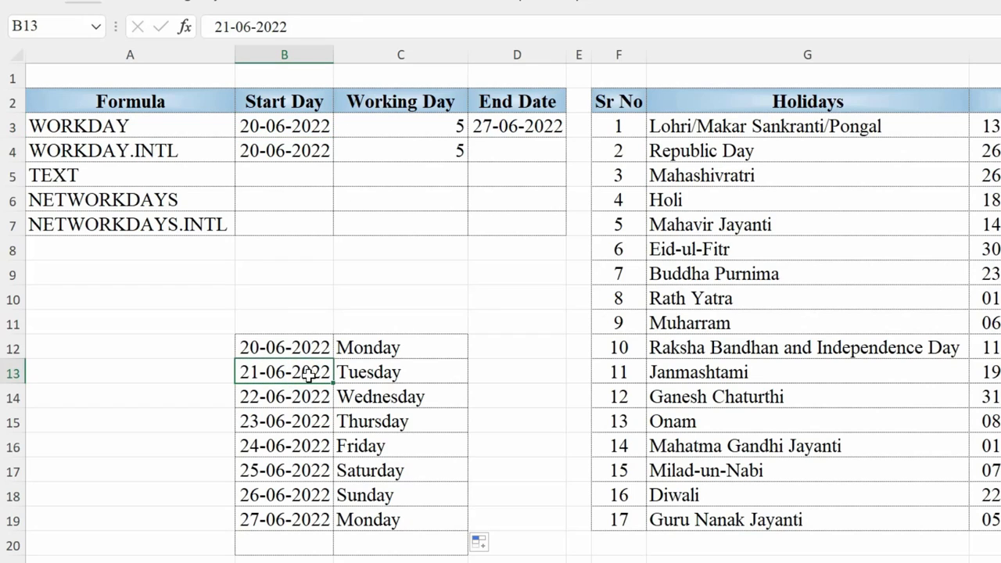
{"action": "left_click_drag", "start_coordinate": [310, 374], "coordinate": [311, 446]}
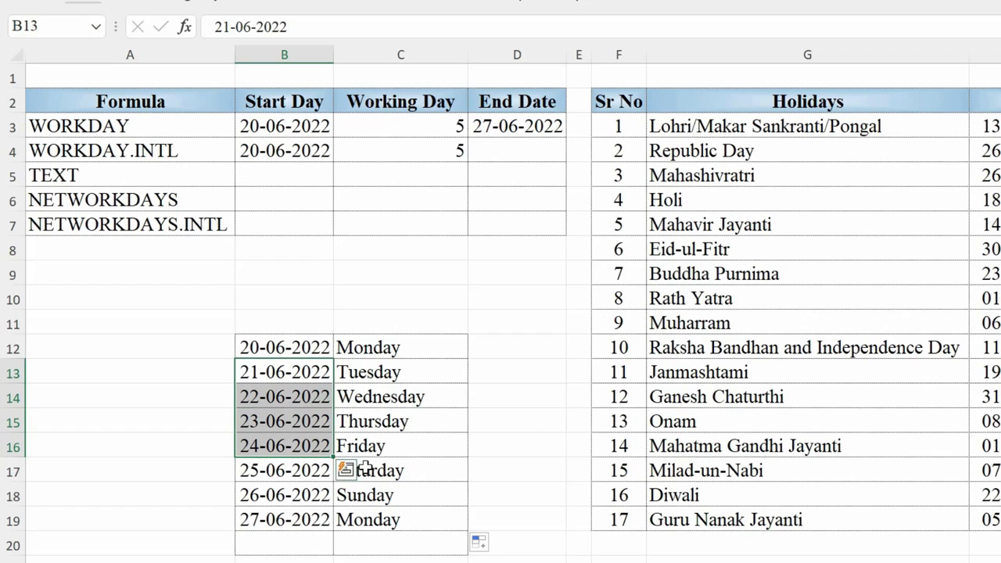
{"action": "left_click", "coordinate": [277, 522]}
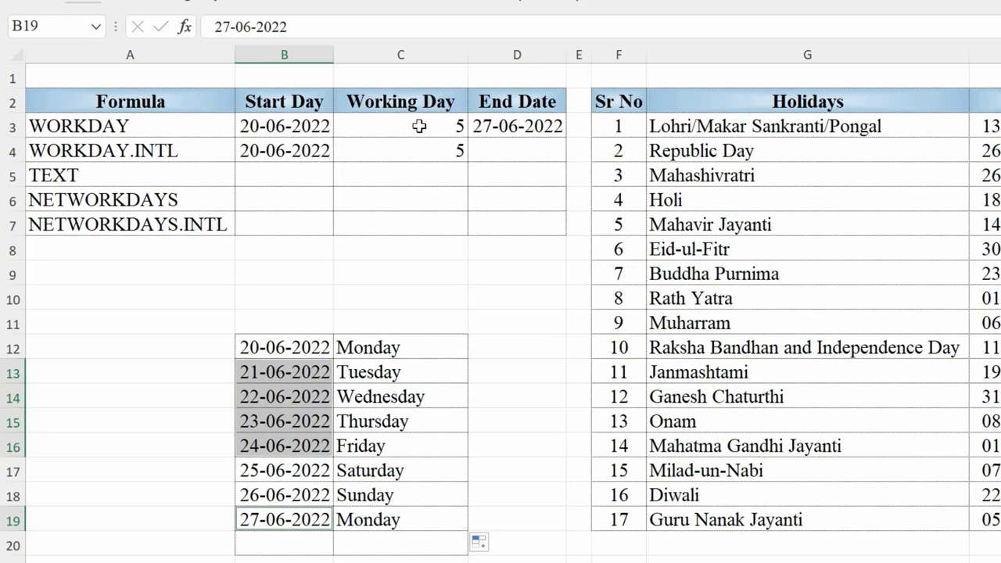
{"action": "left_click", "coordinate": [419, 125]}
{"action": "left_click", "coordinate": [194, 131]}
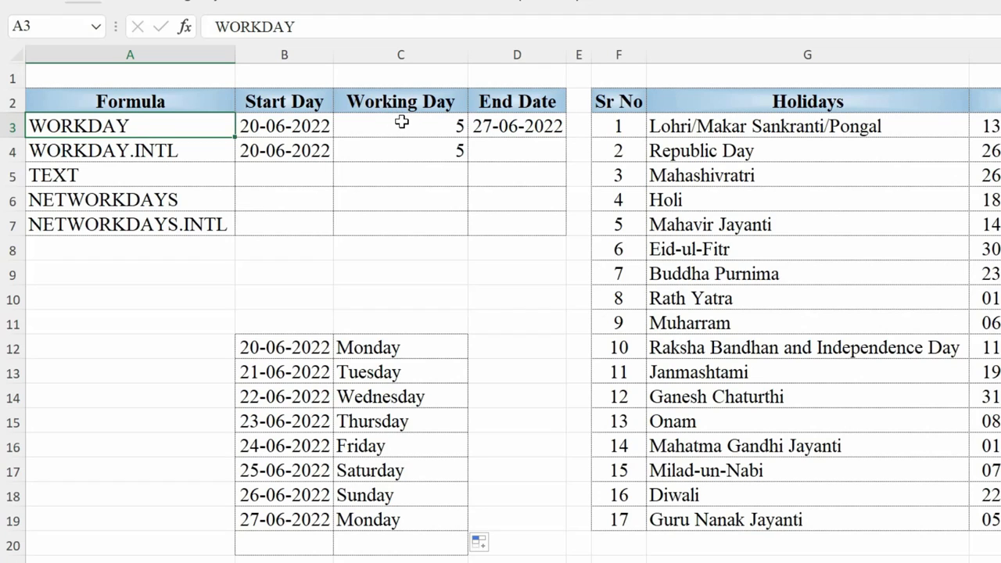
{"action": "left_click", "coordinate": [528, 126]}
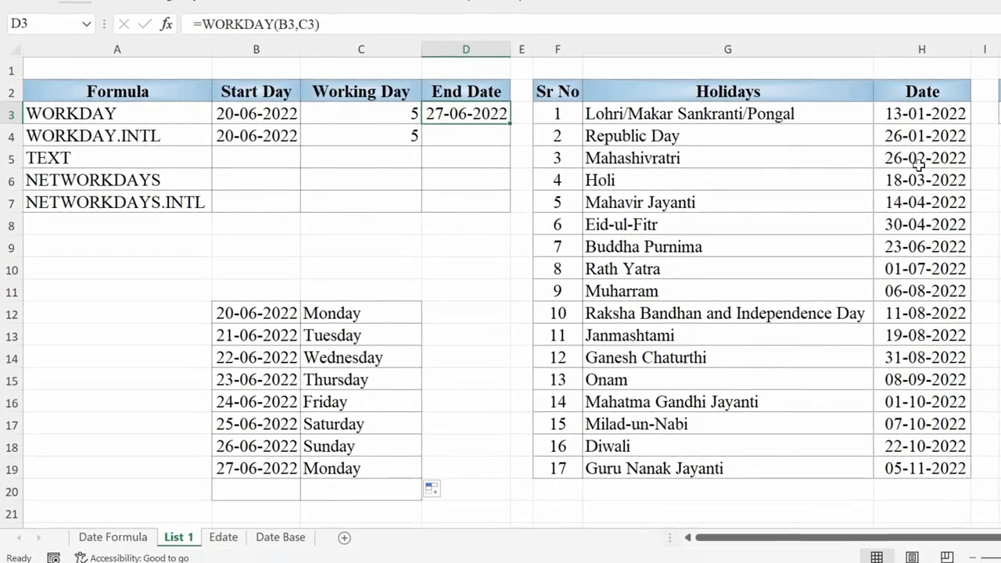
- Add the holiday dates to the WORKDAY formula in D3, making it =WORKDAY(B3,C3,H3:H19)
{"action": "left_click", "coordinate": [923, 111]}
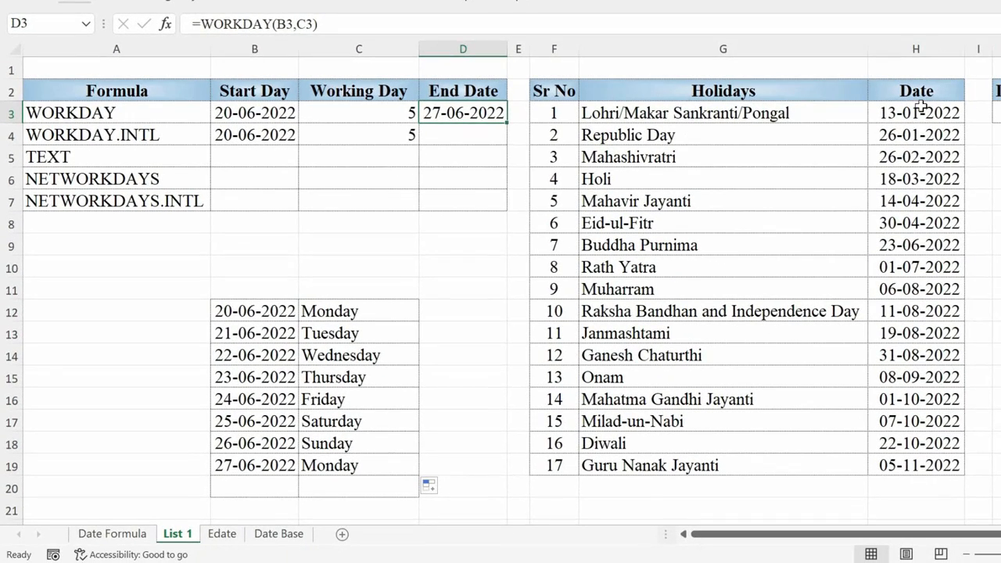
{"action": "left_click_drag", "start_coordinate": [923, 154], "coordinate": [915, 445]}
{"action": "left_click", "coordinate": [474, 116]}
{"action": "key", "text": "F2"}
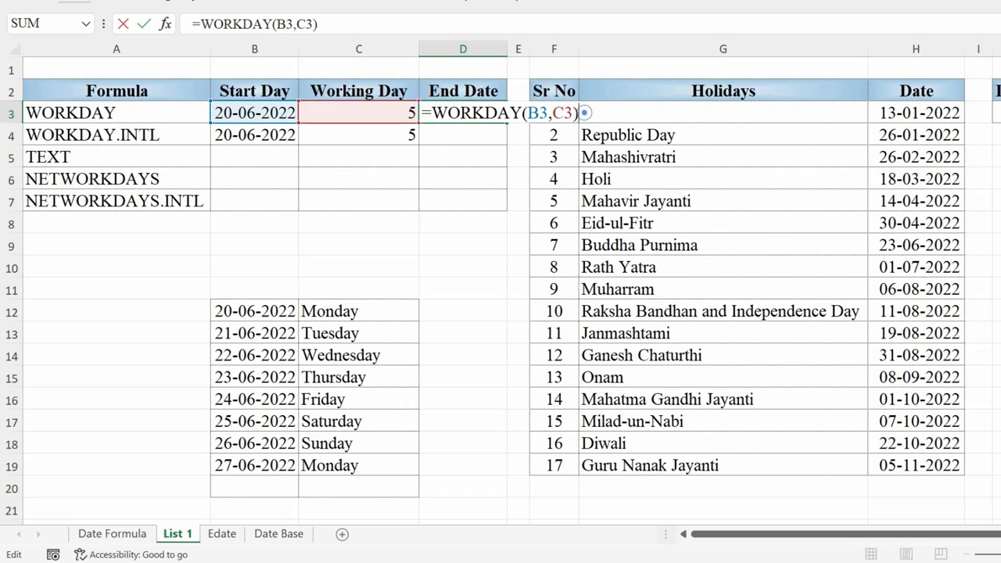
{"action": "key", "text": "BackSpace"}
{"action": "type", "text": ","}
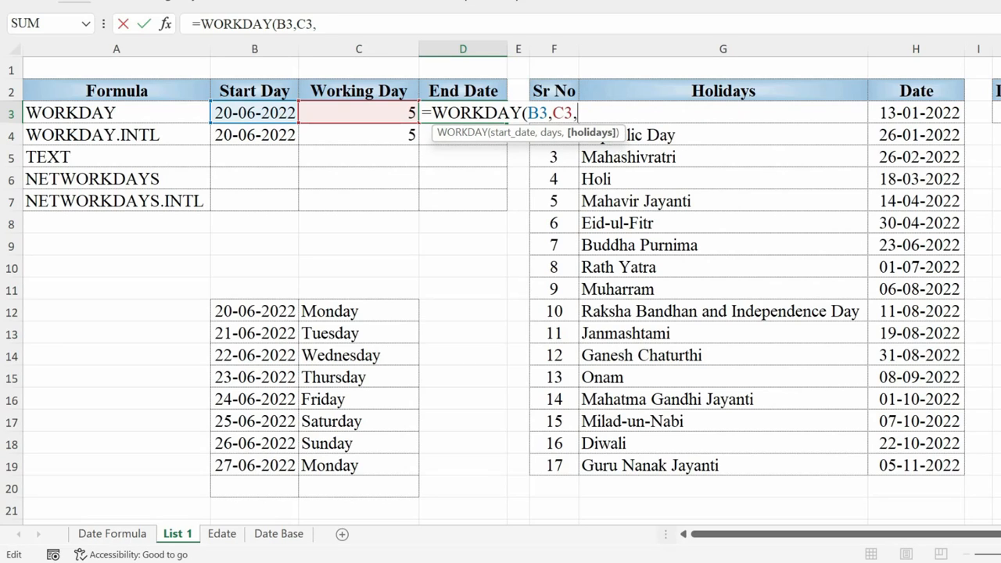
{"action": "left_click_drag", "start_coordinate": [896, 112], "coordinate": [927, 467]}
{"action": "type", "text": ")"}
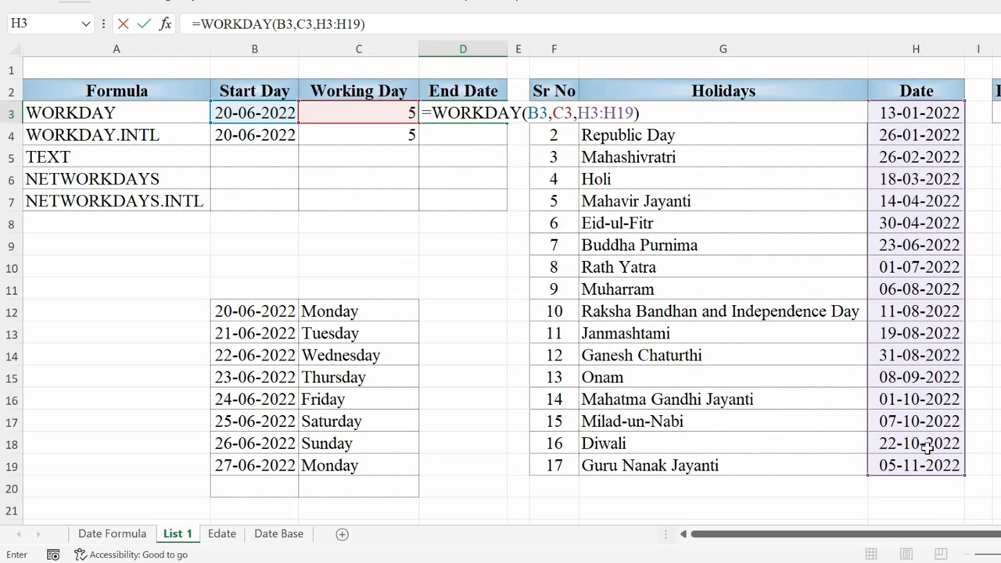
{"action": "key", "text": "Return"}
- Extend the date and weekday list by one row, filling B19:C19 into row 20
{"action": "left_click_drag", "start_coordinate": [255, 466], "coordinate": [352, 466]}
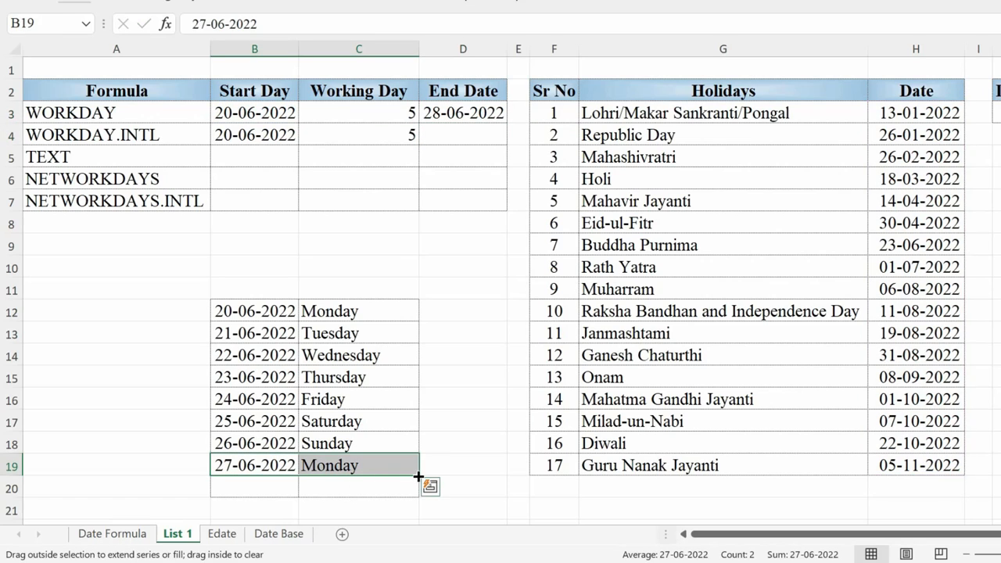
{"action": "left_click_drag", "start_coordinate": [418, 476], "coordinate": [420, 494]}
{"action": "left_click", "coordinate": [305, 489]}
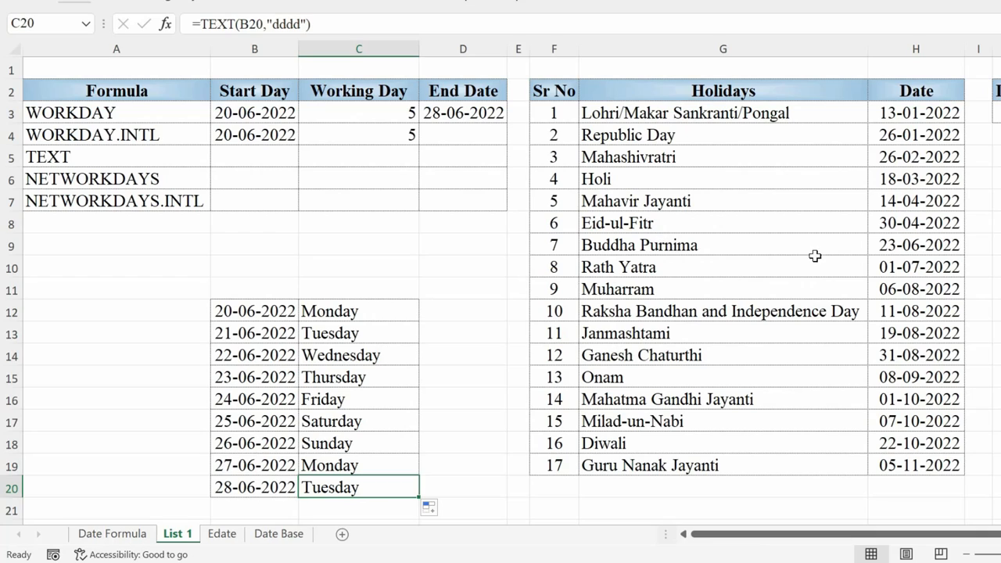
- Examine the listed dates that count as working days, comparing them with the holiday dates and the weekend
{"action": "left_click", "coordinate": [947, 249]}
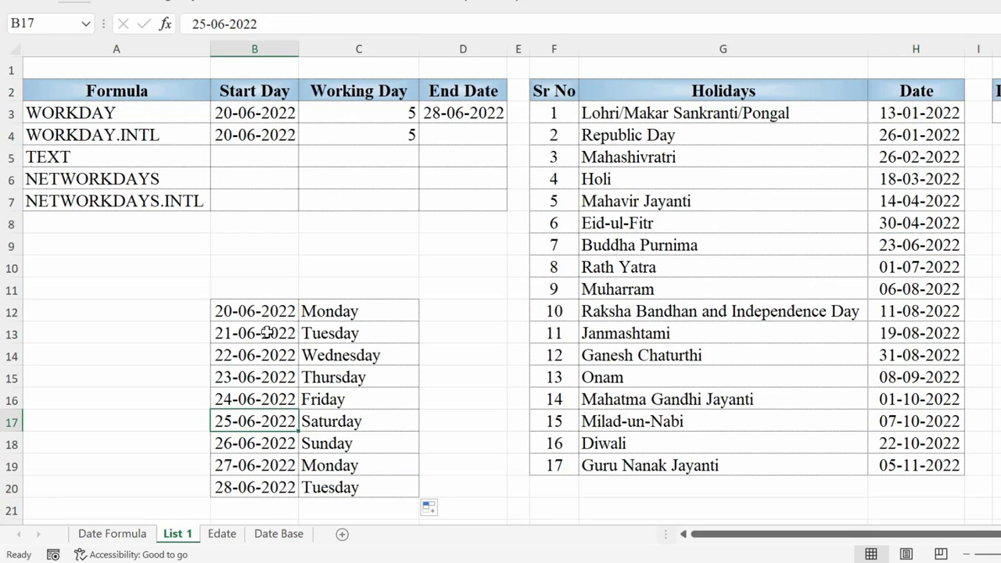
{"action": "left_click", "coordinate": [267, 333]}
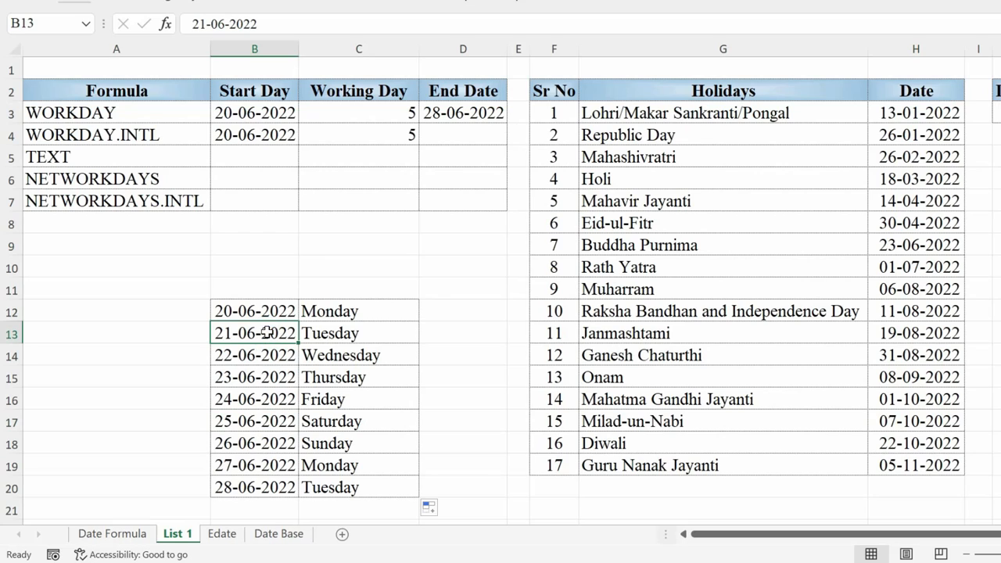
{"action": "left_click_drag", "start_coordinate": [267, 336], "coordinate": [268, 360]}
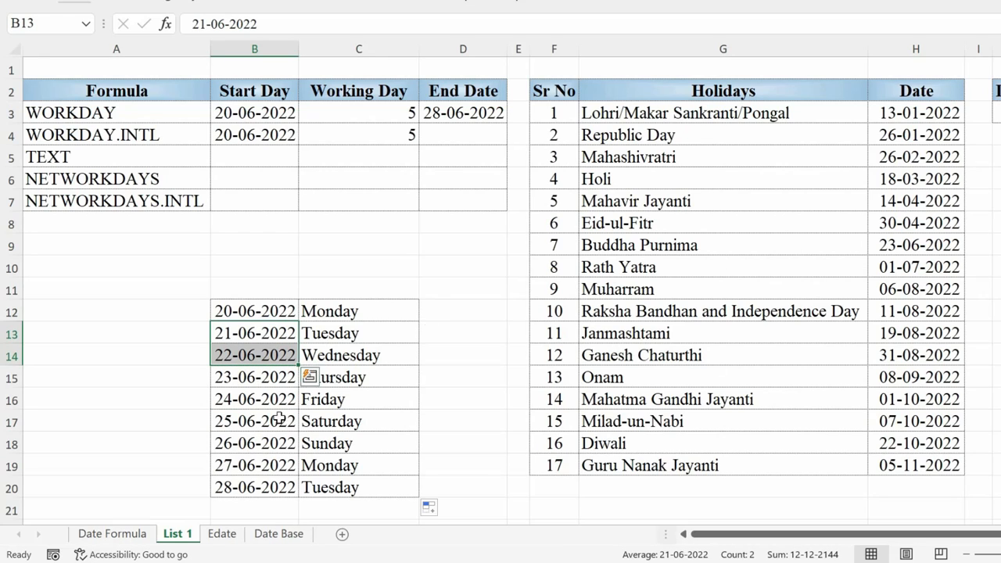
{"action": "left_click", "coordinate": [244, 399], "text": "ctrl"}
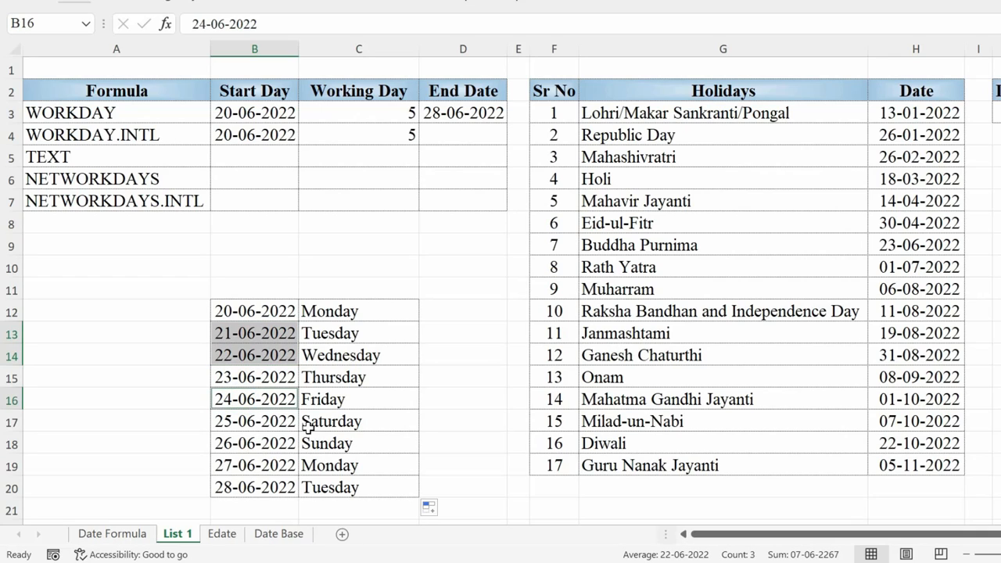
{"action": "left_click", "coordinate": [238, 472], "text": "ctrl"}
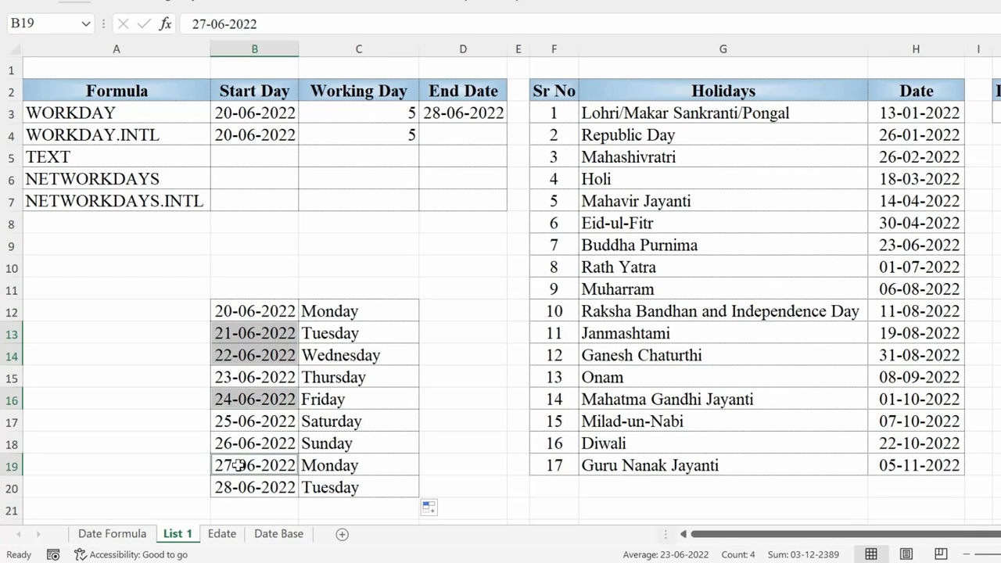
{"action": "left_click", "coordinate": [246, 487], "text": "ctrl"}
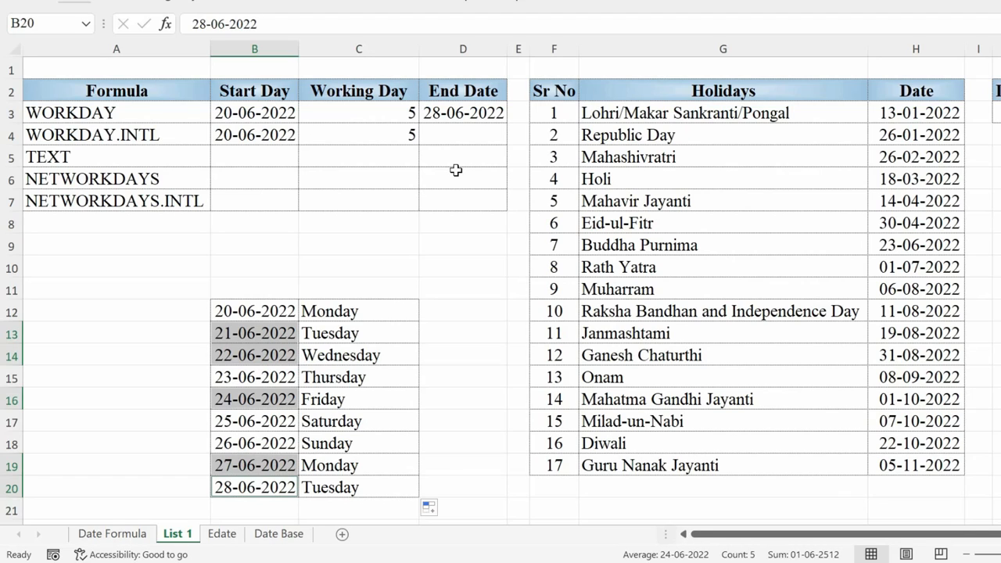
- Set the WORKDAY row's working days in C3 to 42 and check its end date
{"action": "left_click", "coordinate": [344, 109]}
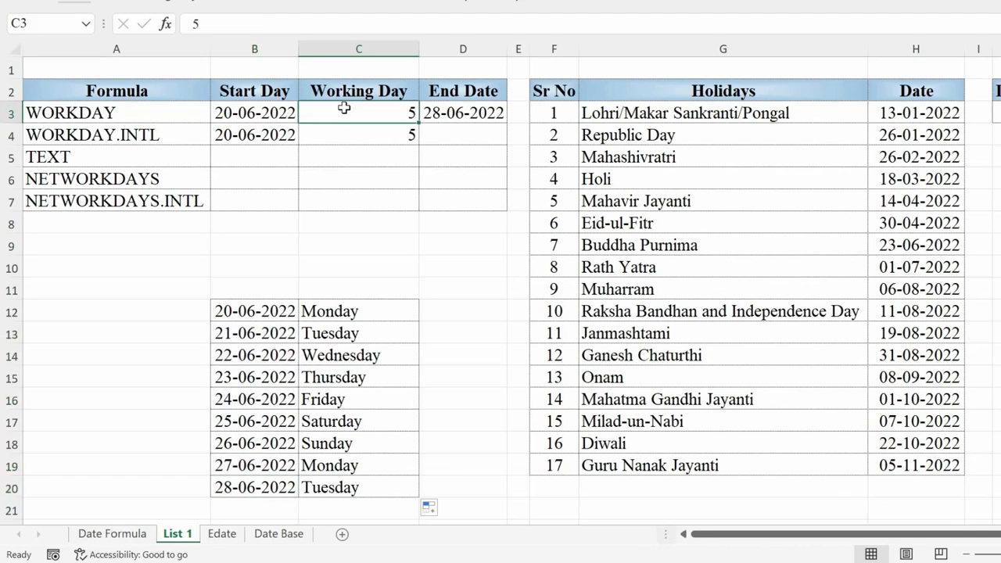
{"action": "type", "text": "42"}
{"action": "key", "text": "Return"}
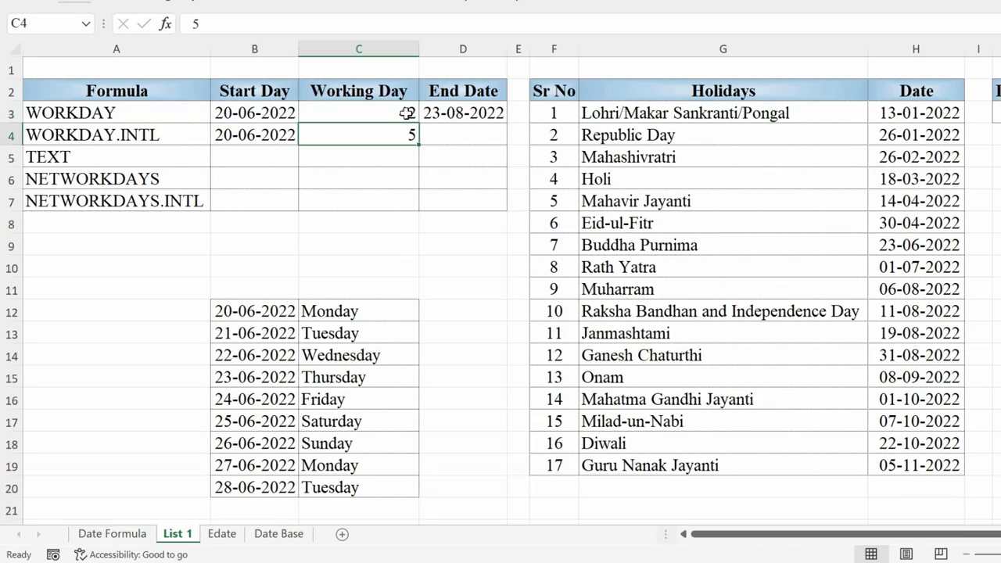
{"action": "left_click", "coordinate": [456, 124]}
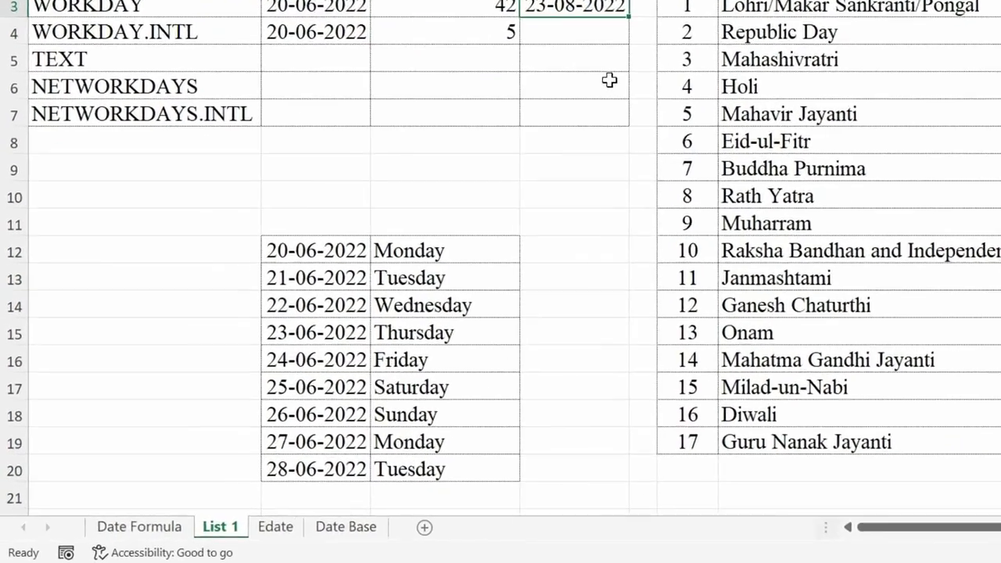
- Re-enter =TEXT(B12,"dddd") across all the weekday cells C12:C20 at once
{"action": "left_click", "coordinate": [337, 310]}
{"action": "left_click_drag", "start_coordinate": [552, 147], "coordinate": [547, 438]}
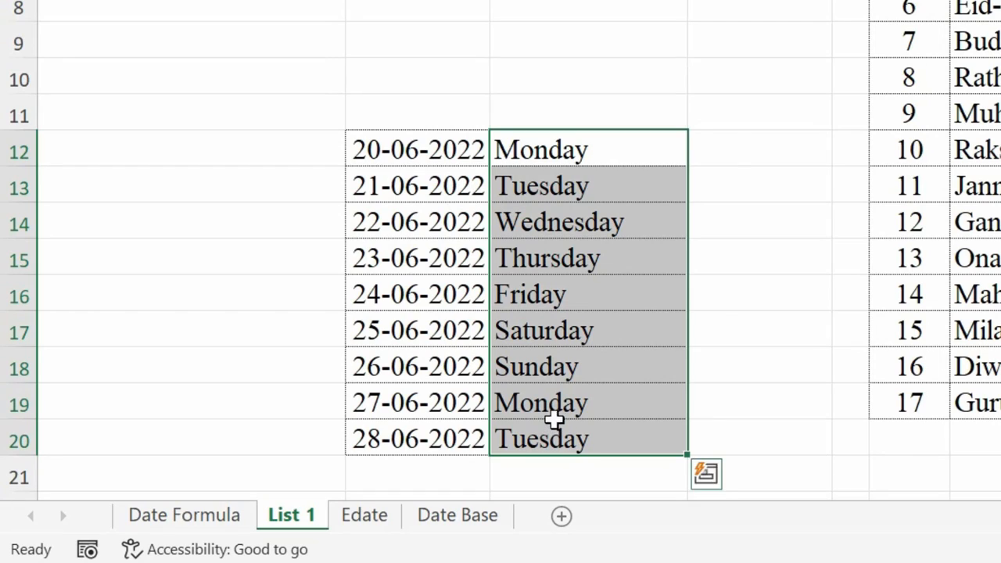
{"action": "key", "text": "F2"}
{"action": "left_click", "coordinate": [732, 150]}
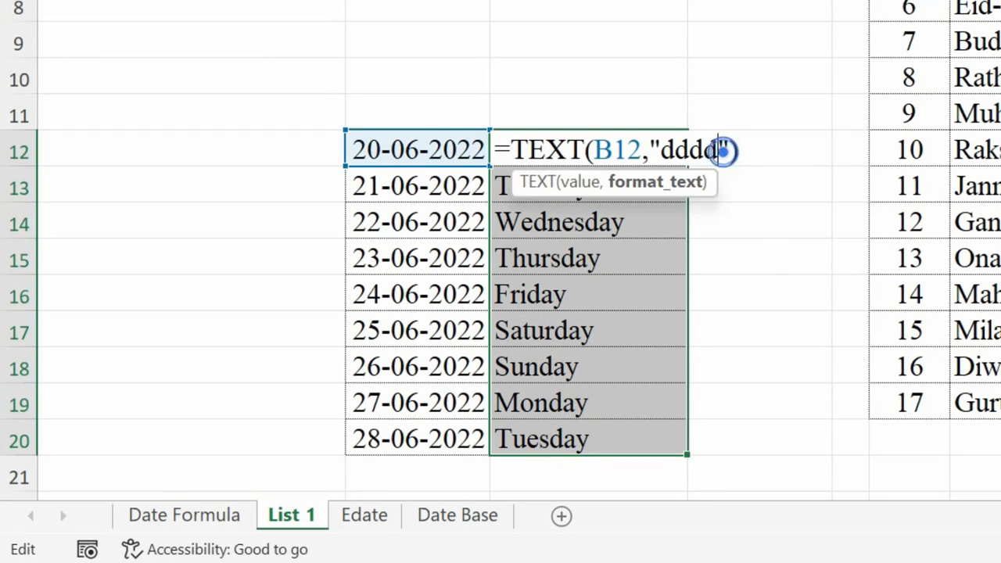
{"action": "key", "text": "ctrl+Return"}
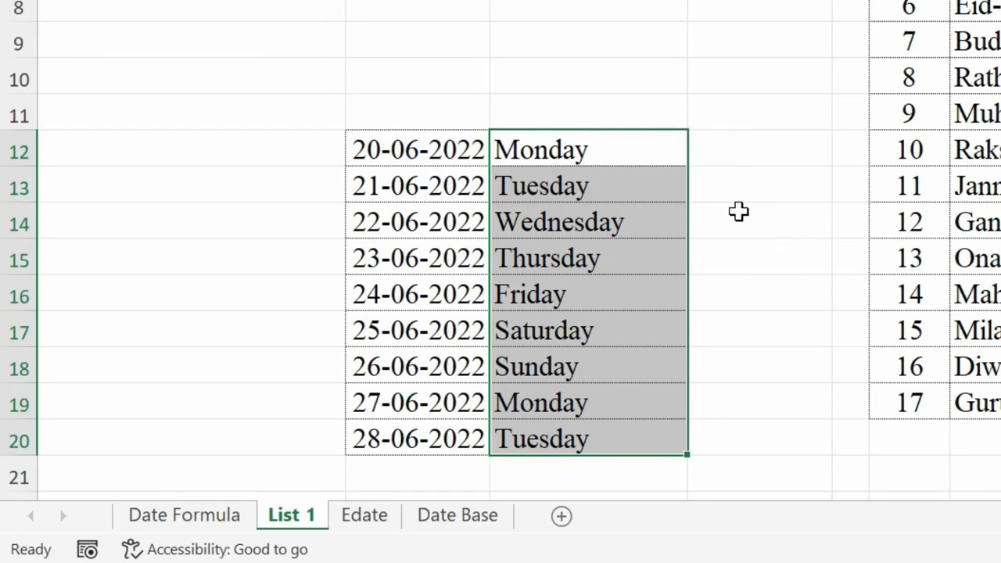
- Change the TEXT format code to "mmmm" across cells C12:C20 at once, so they give the full month name
{"action": "key", "text": "F2"}
{"action": "left_click", "coordinate": [716, 153]}
{"action": "key", "text": "BackSpace"}
{"action": "key", "text": "BackSpace"}
{"action": "key", "text": "BackSpace"}
{"action": "key", "text": "BackSpace"}
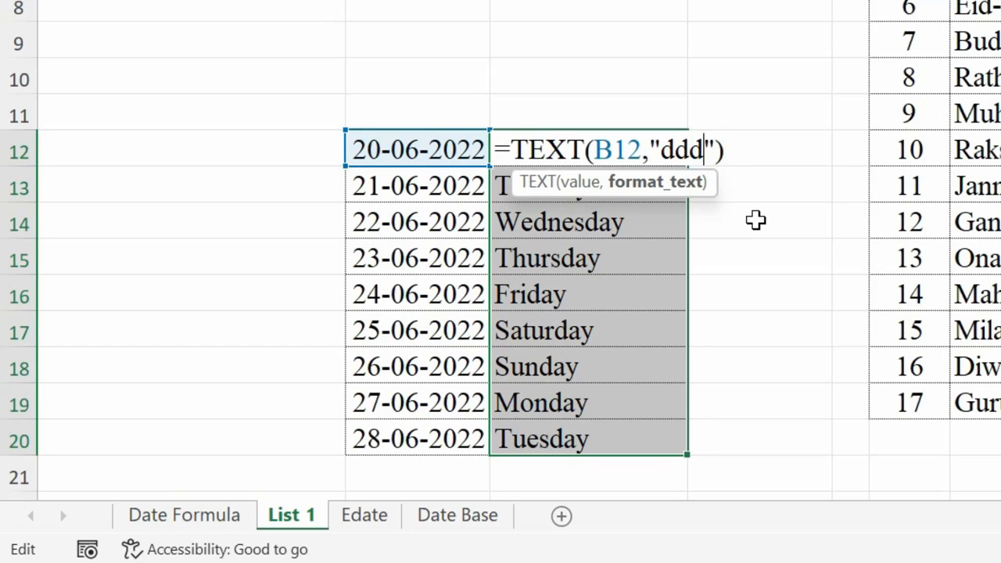
{"action": "type", "text": "mmmm"}
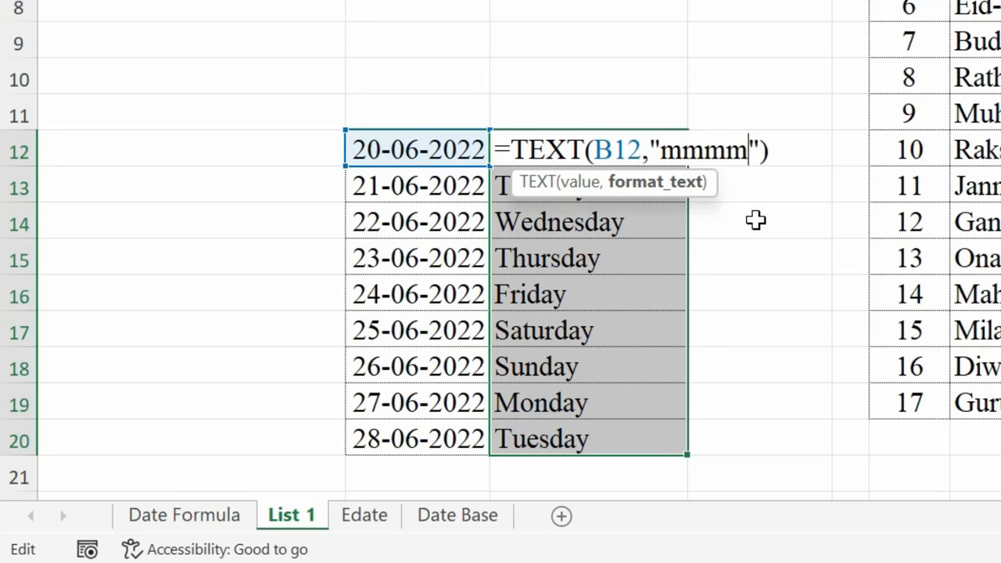
{"action": "key", "text": "ctrl+Return"}
{"action": "left_click", "coordinate": [549, 208]}
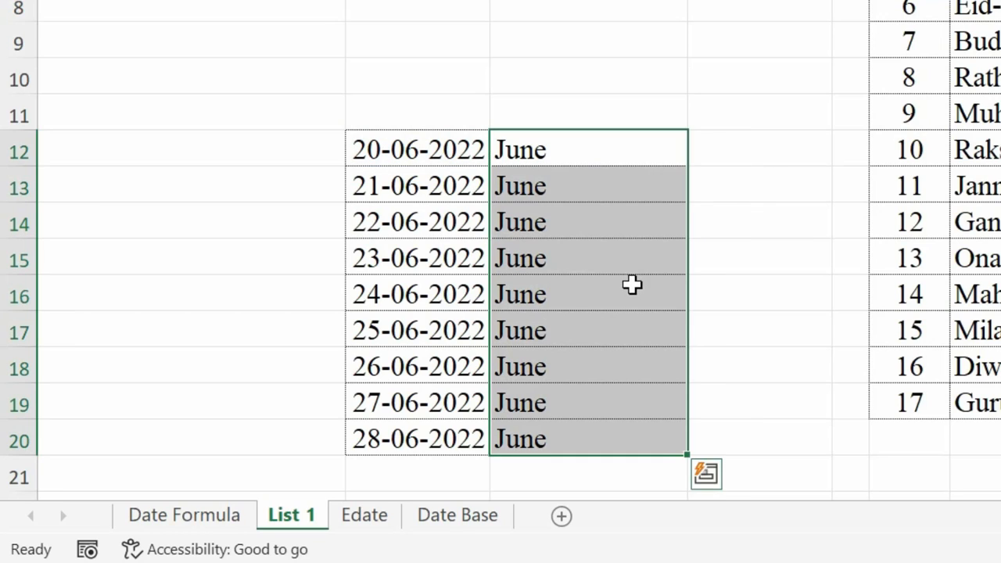
- Change the TEXT format code to "yyyy" across cells C12:C20 at once, so they give the four-digit year
{"action": "key", "text": "F2"}
{"action": "left_click", "coordinate": [751, 148]}
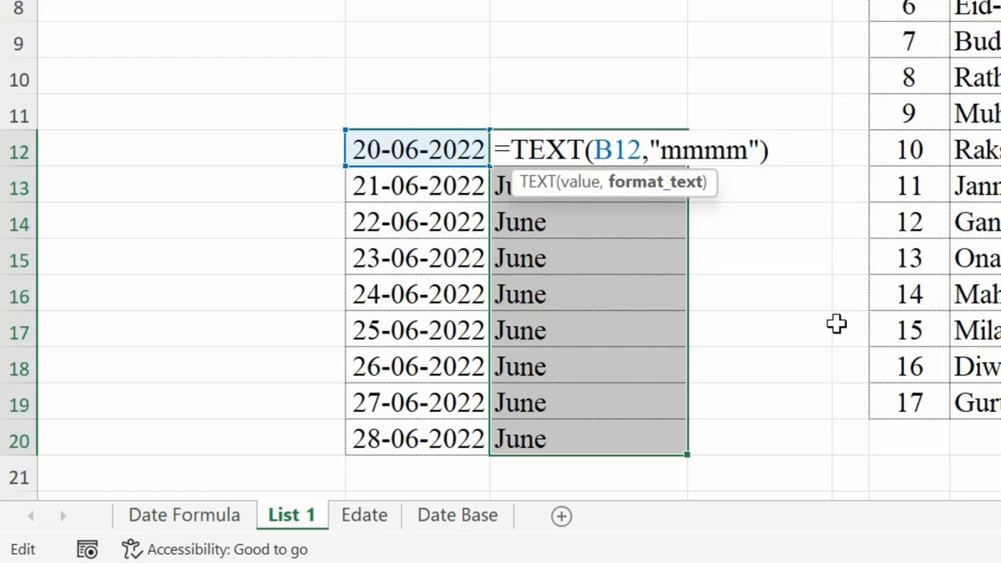
{"action": "key", "text": "BackSpace"}
{"action": "key", "text": "BackSpace"}
{"action": "key", "text": "BackSpace"}
{"action": "key", "text": "BackSpace"}
{"action": "type", "text": "yyyy"}
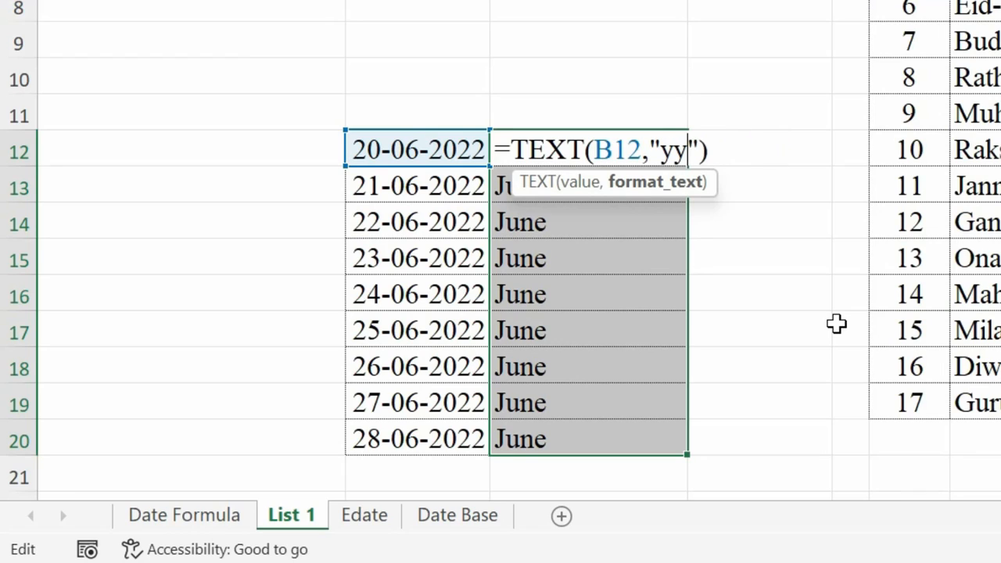
{"action": "key", "text": "ctrl+Return"}
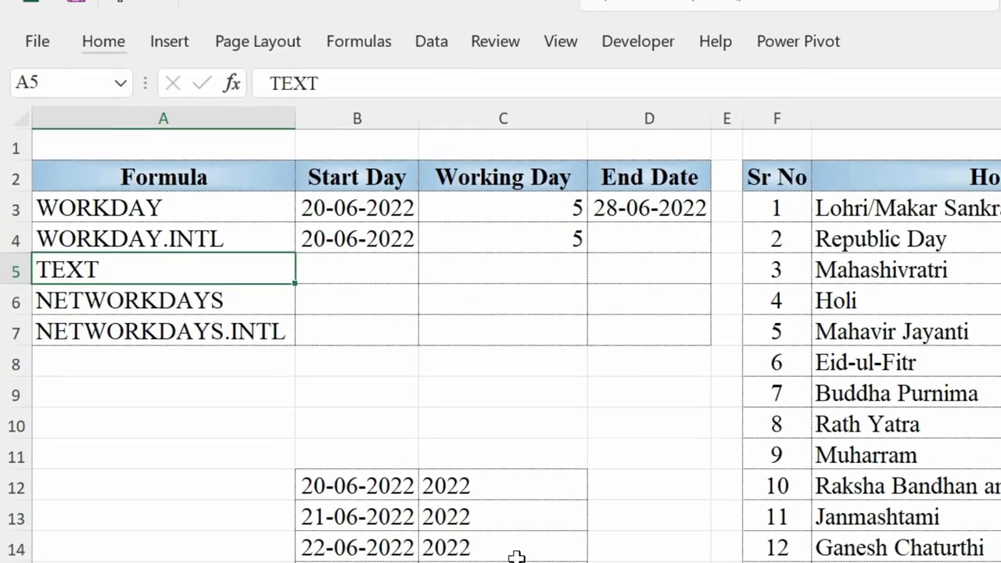
- Start a WORKDAY.INTL formula in D4 with B4 as the start date and C4 as the days
{"action": "left_click", "coordinate": [133, 246]}
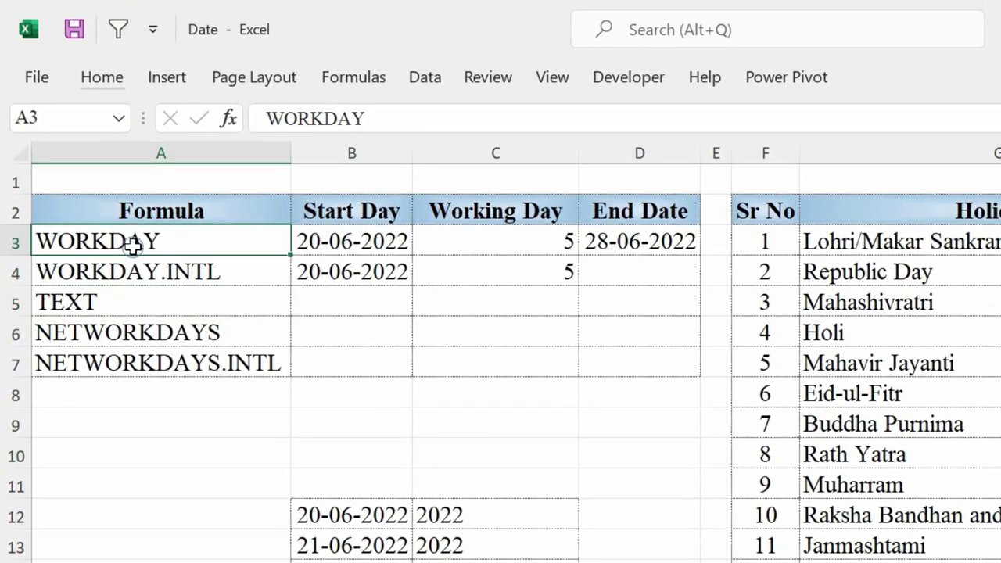
{"action": "left_click_drag", "start_coordinate": [133, 247], "coordinate": [618, 227]}
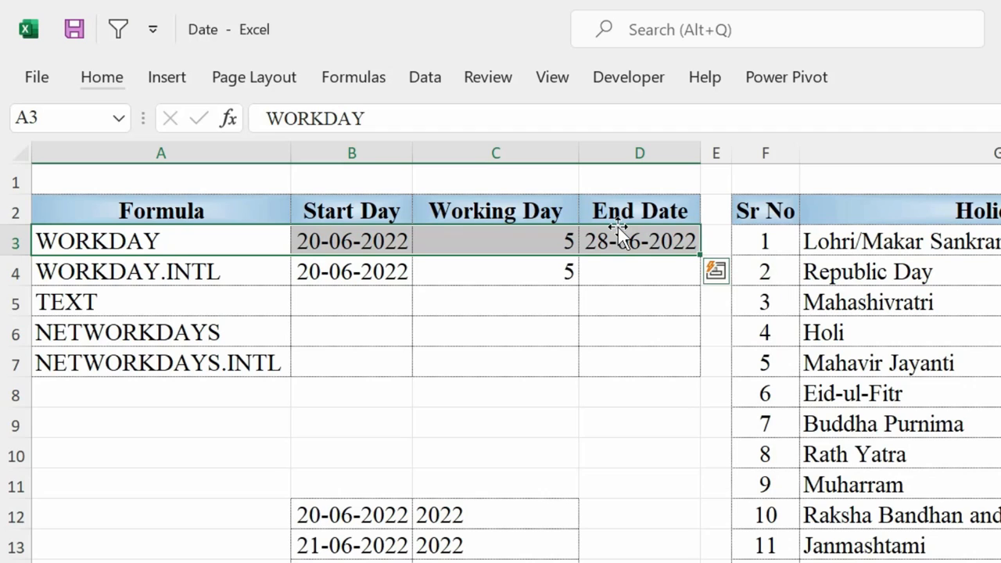
{"action": "left_click", "coordinate": [585, 269]}
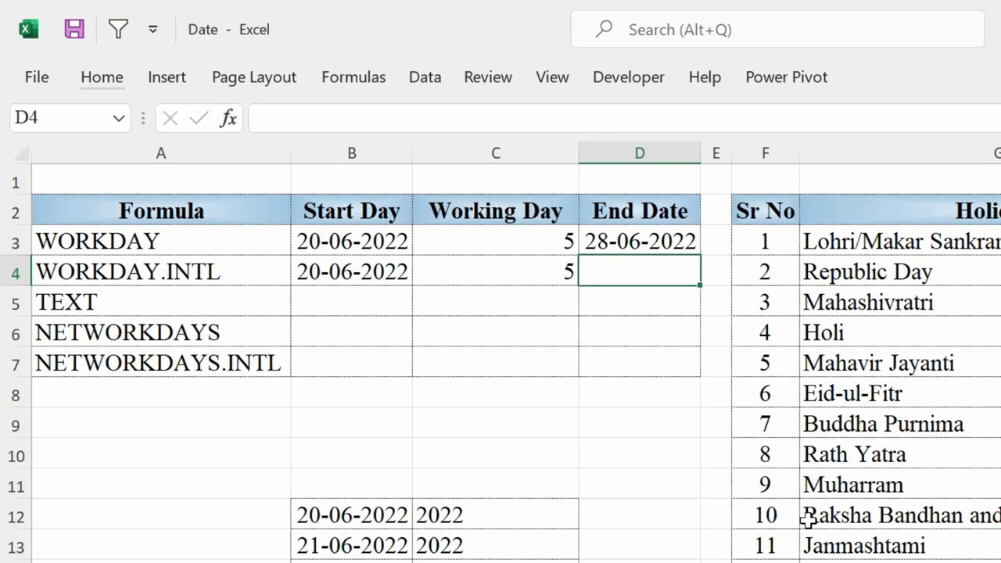
{"action": "type", "text": "=wo"}
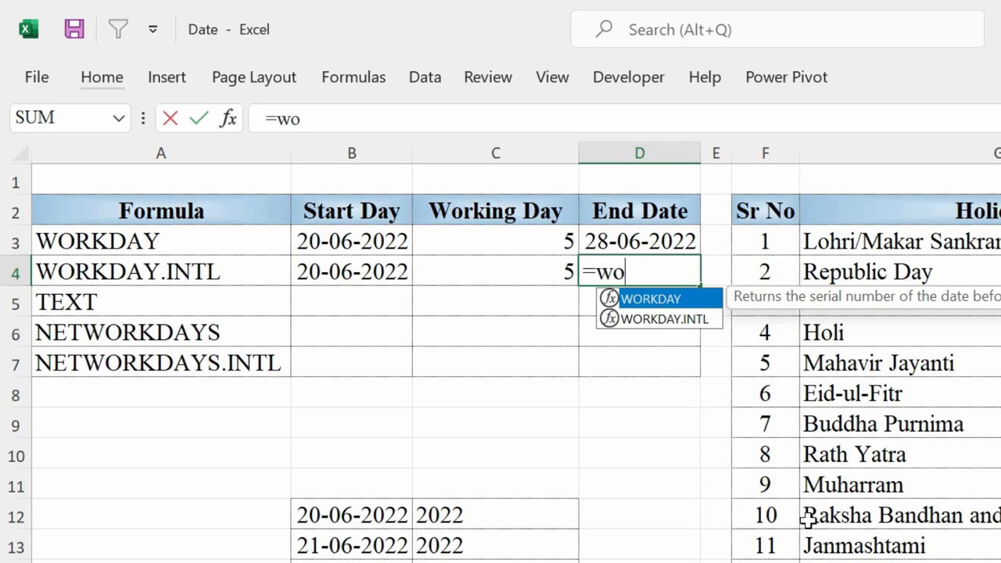
{"action": "type", "text": "r"}
{"action": "key", "text": "Down"}
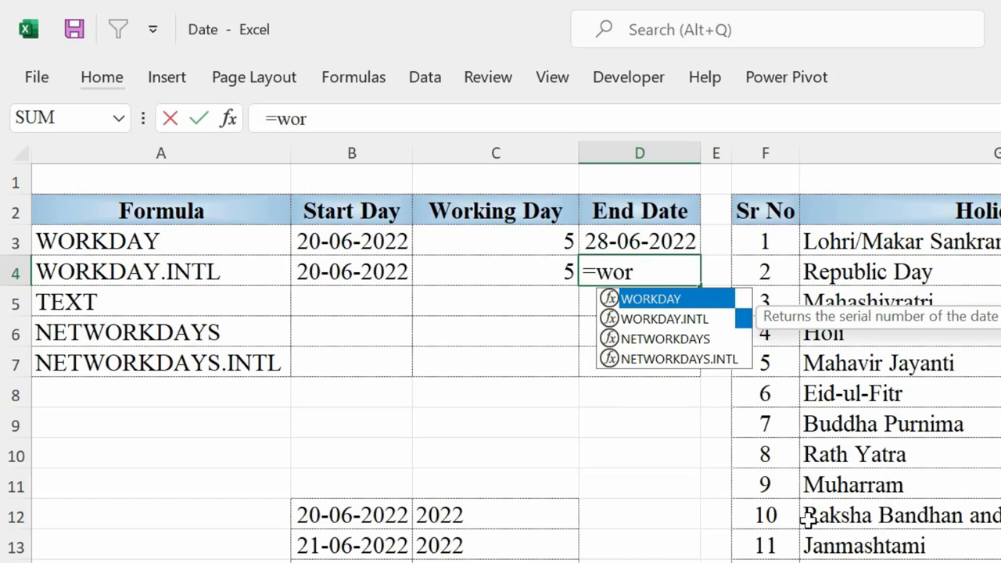
{"action": "key", "text": "Tab"}
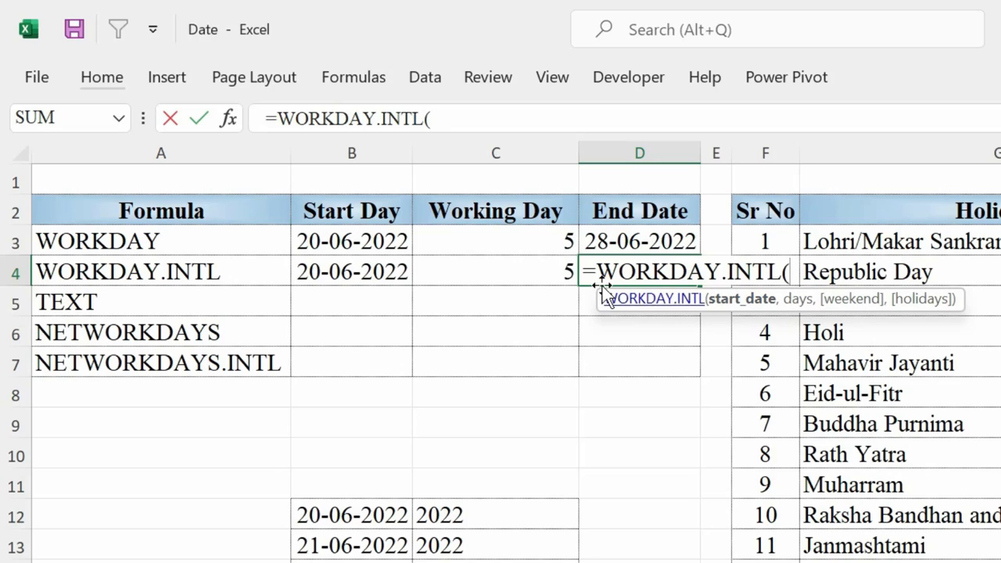
{"action": "left_click", "coordinate": [361, 271]}
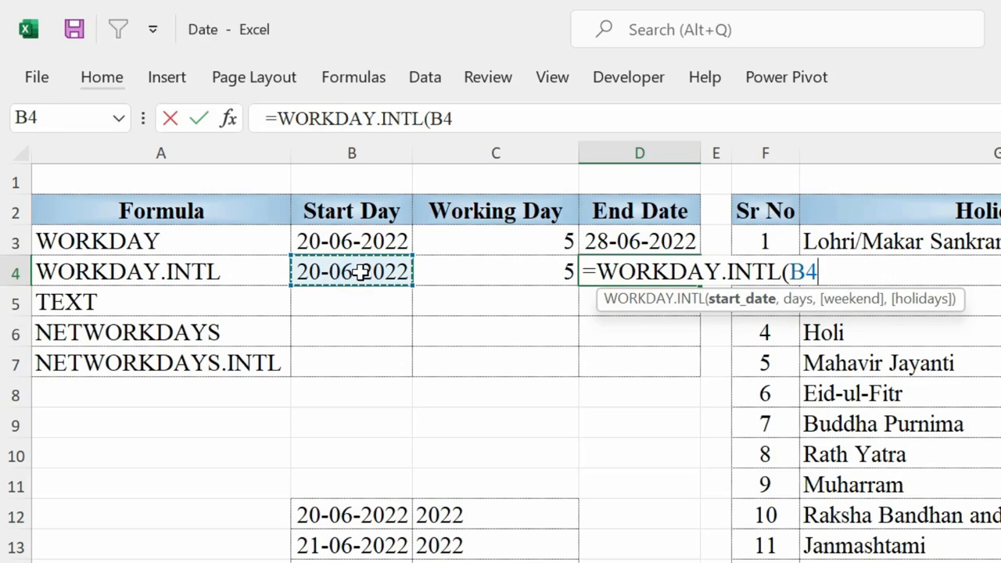
{"action": "type", "text": ","}
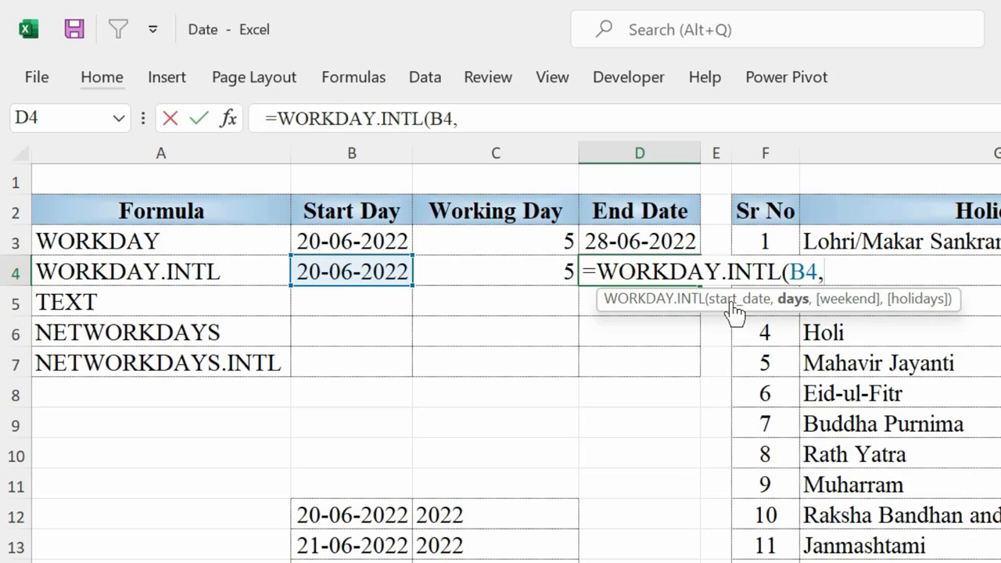
{"action": "left_click", "coordinate": [504, 263]}
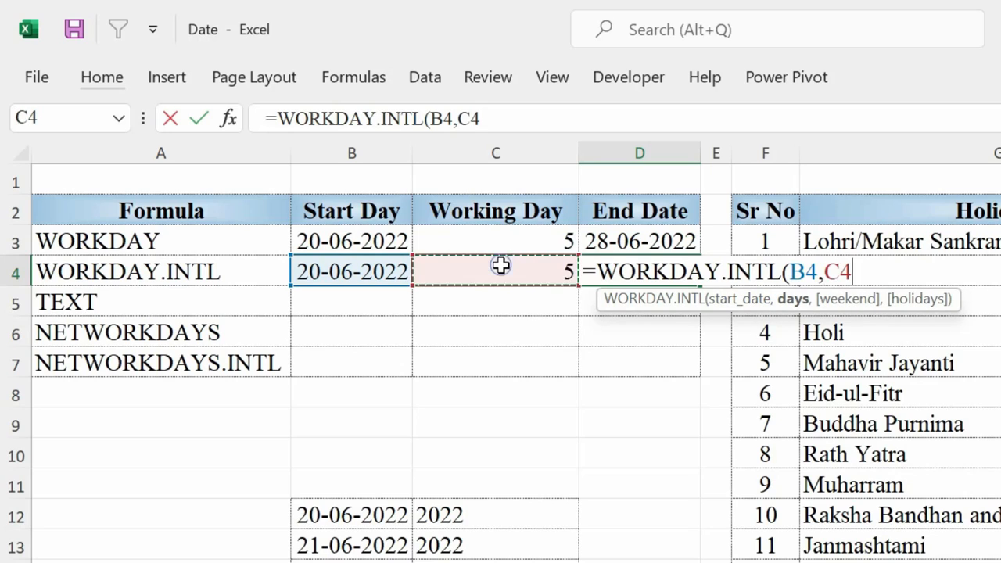
- Set the weekend argument of the WORKDAY.INTL formula to 11 - Sunday only
{"action": "type", "text": ","}
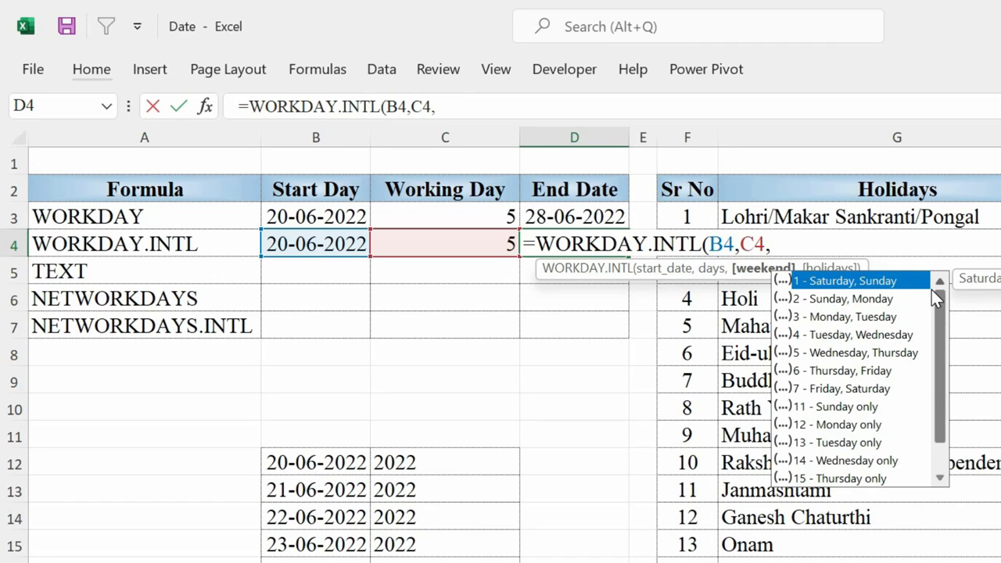
{"action": "key", "text": "Down"}
{"action": "key", "text": "Down"}
{"action": "key", "text": "Down"}
{"action": "key", "text": "Down"}
{"action": "key", "text": "Down"}
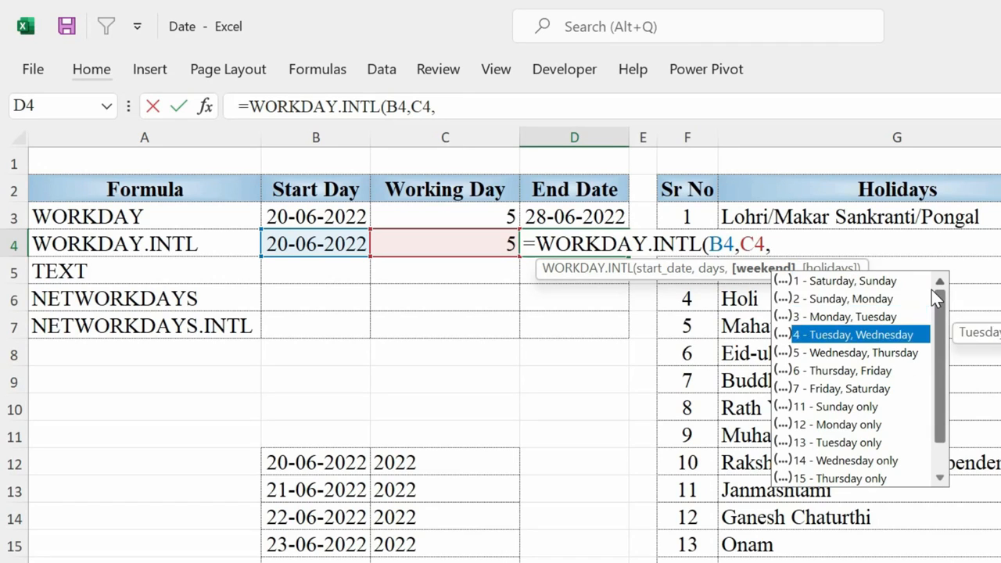
{"action": "key", "text": "Down"}
{"action": "key", "text": "Down"}
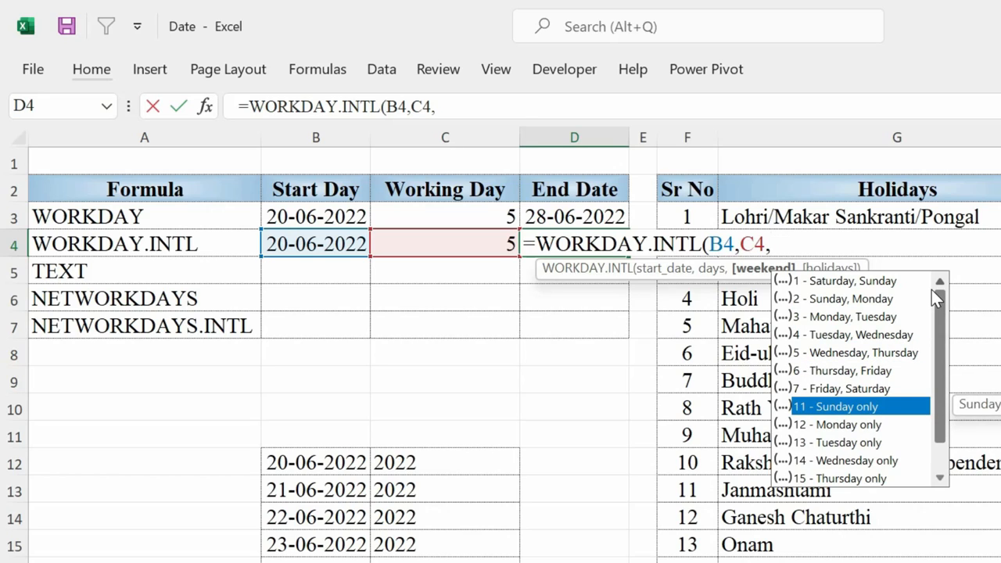
{"action": "key", "text": "Tab"}
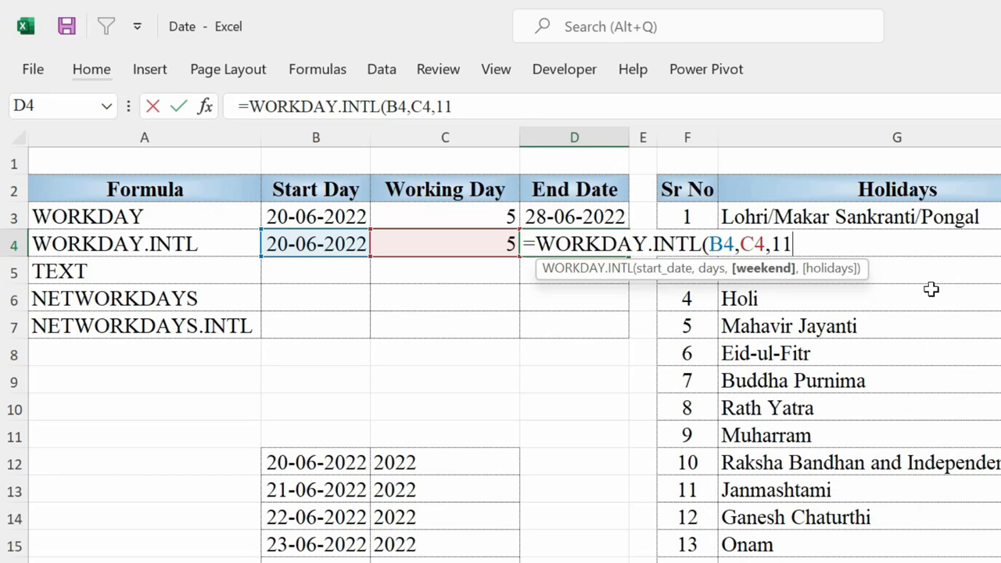
- Add the holiday dates H3:H19 as the last argument, complete the formula in D4 and compare it with D3
{"action": "type", "text": ","}
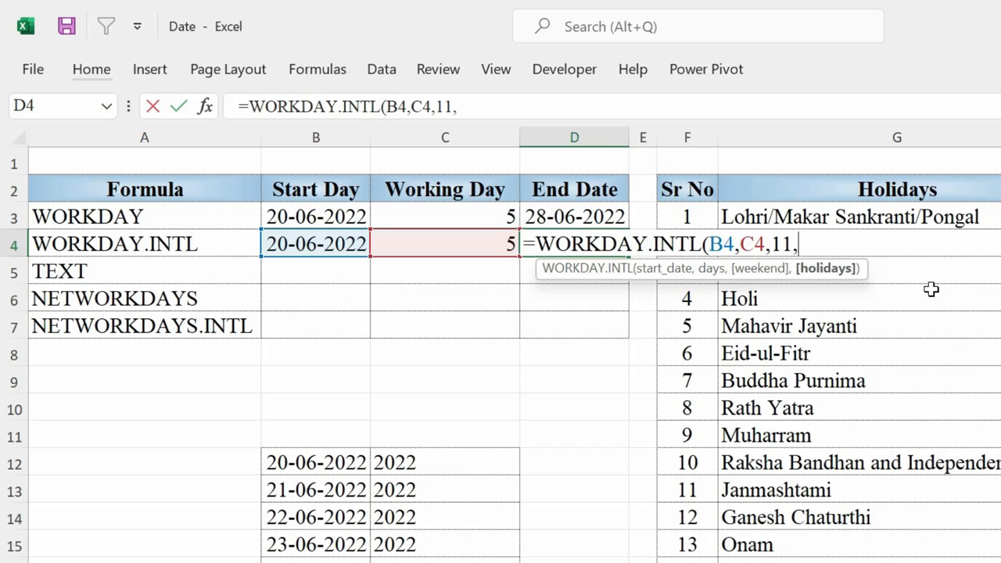
{"action": "left_click", "coordinate": [910, 175]}
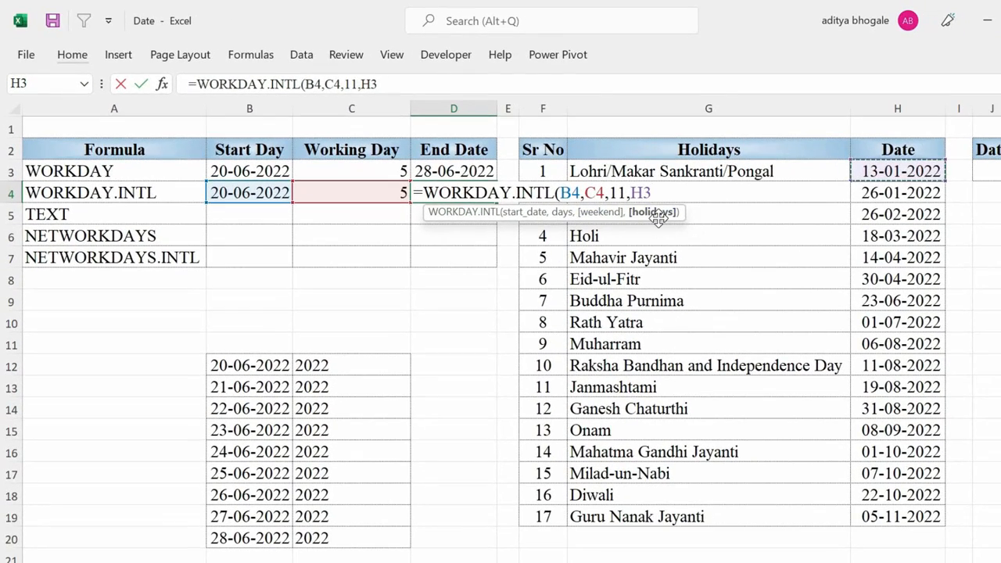
{"action": "left_click_drag", "start_coordinate": [900, 186], "coordinate": [899, 522]}
{"action": "type", "text": ")"}
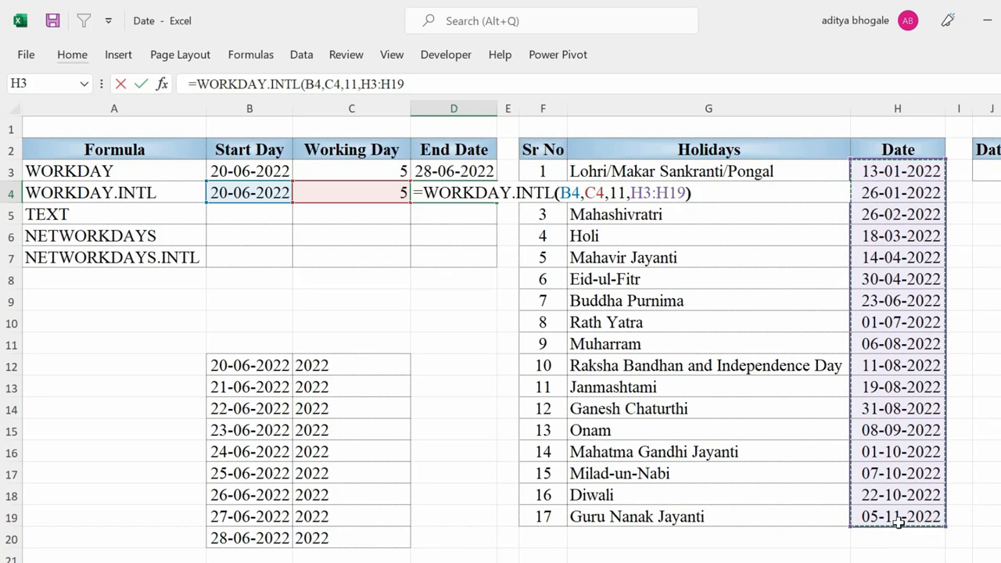
{"action": "key", "text": "Return"}
{"action": "key", "text": "Down"}
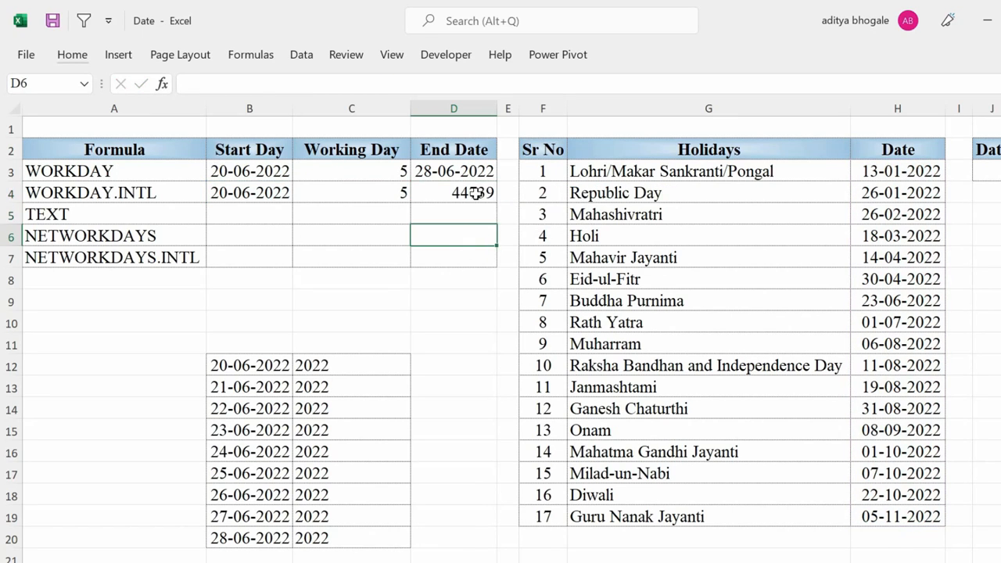
{"action": "key", "text": "Up"}
{"action": "key", "text": "Up"}
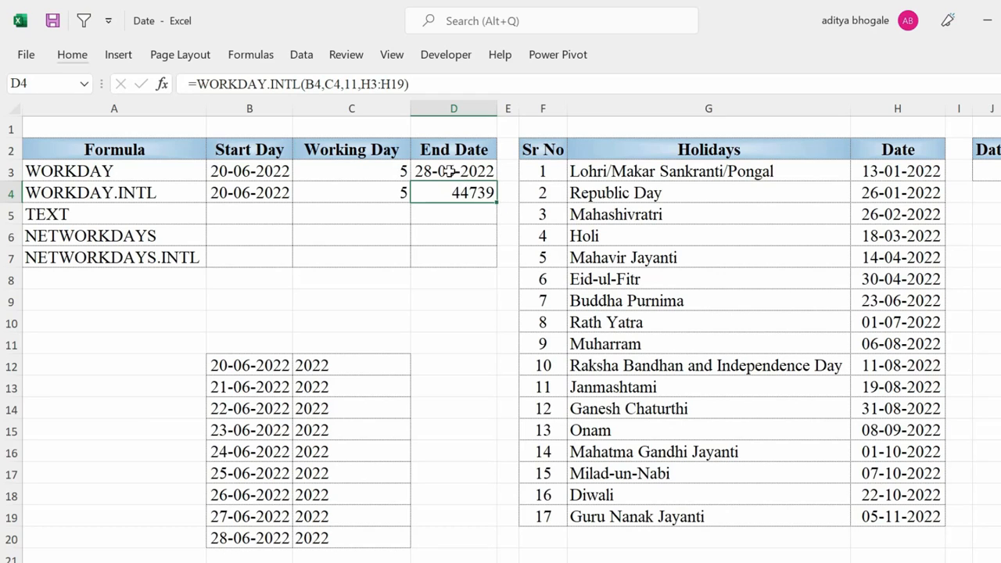
{"action": "left_click", "coordinate": [453, 171]}
{"action": "left_click", "coordinate": [475, 195]}
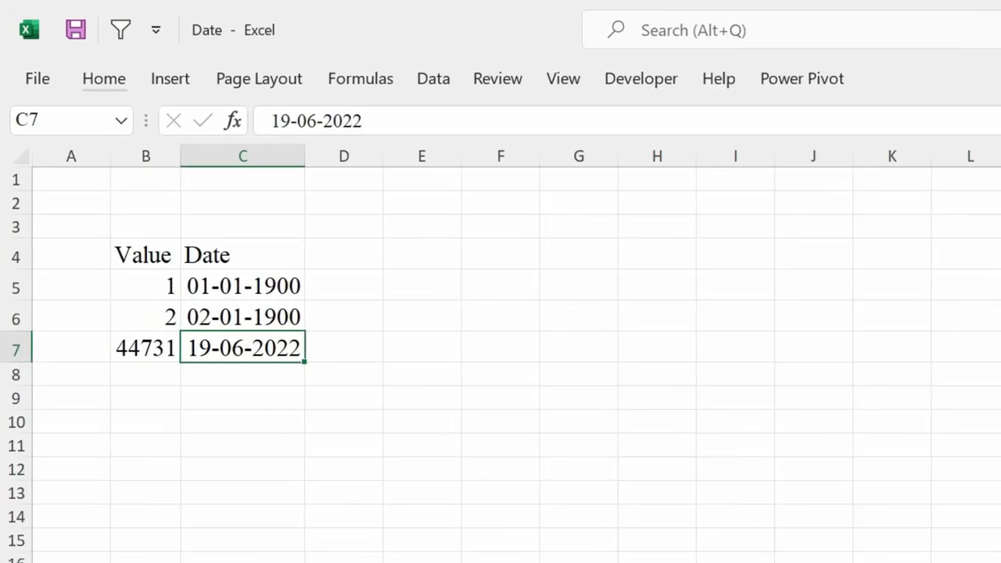
- On the sheet with the Value and Date table, enter 1 in E5 and format it as Short Date
{"action": "left_click", "coordinate": [279, 281]}
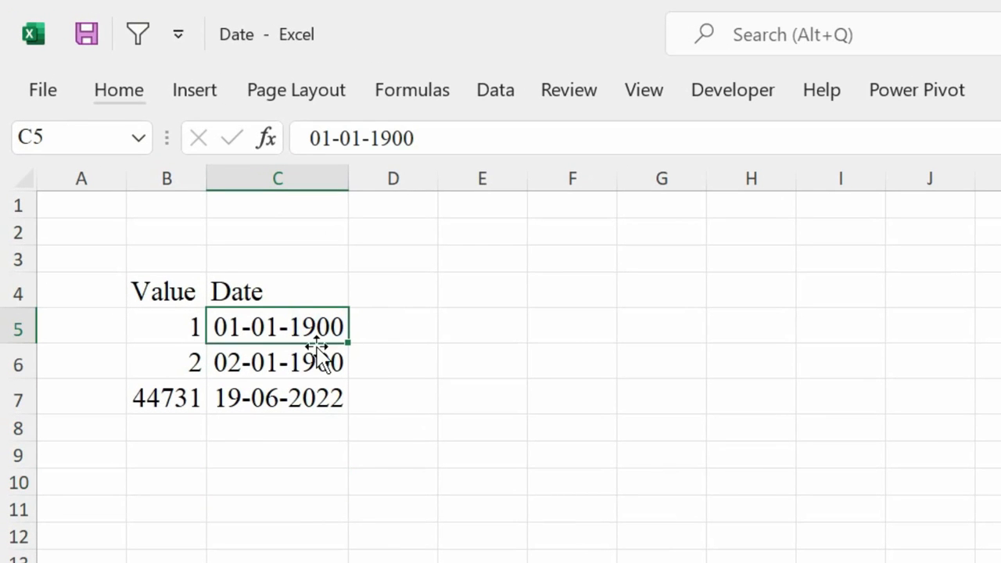
{"action": "left_click", "coordinate": [515, 328]}
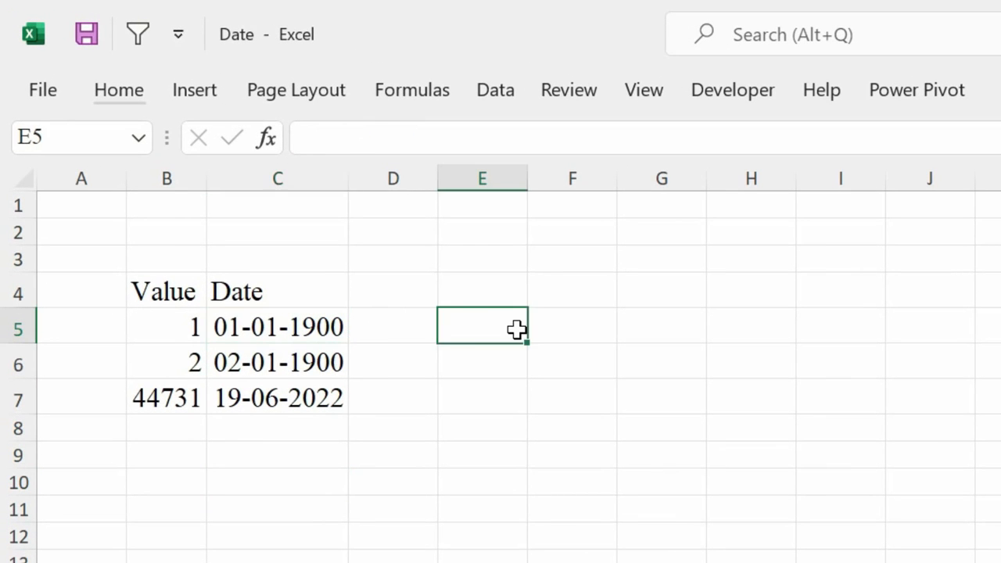
{"action": "type", "text": "1"}
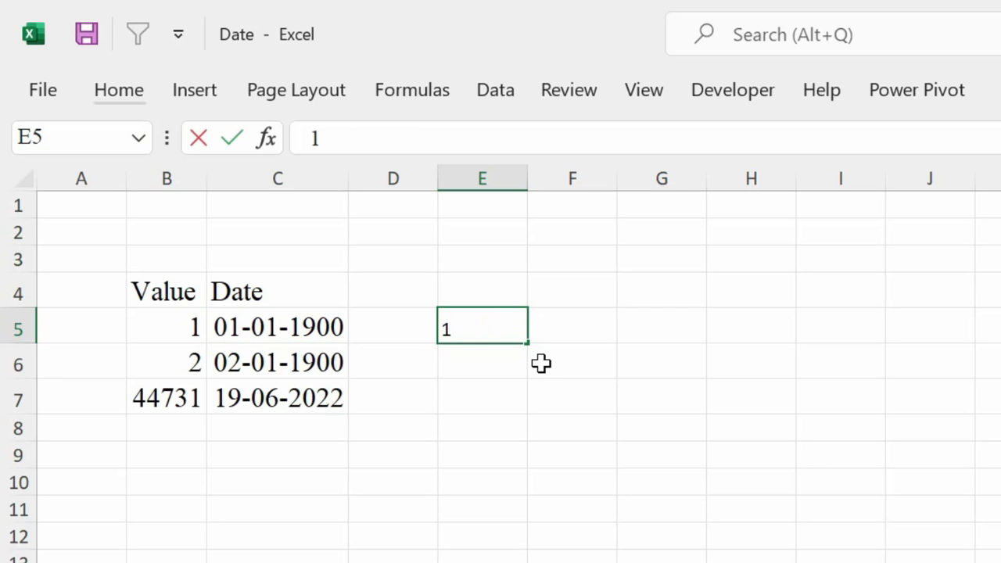
{"action": "key", "text": "Return"}
{"action": "left_click", "coordinate": [501, 322]}
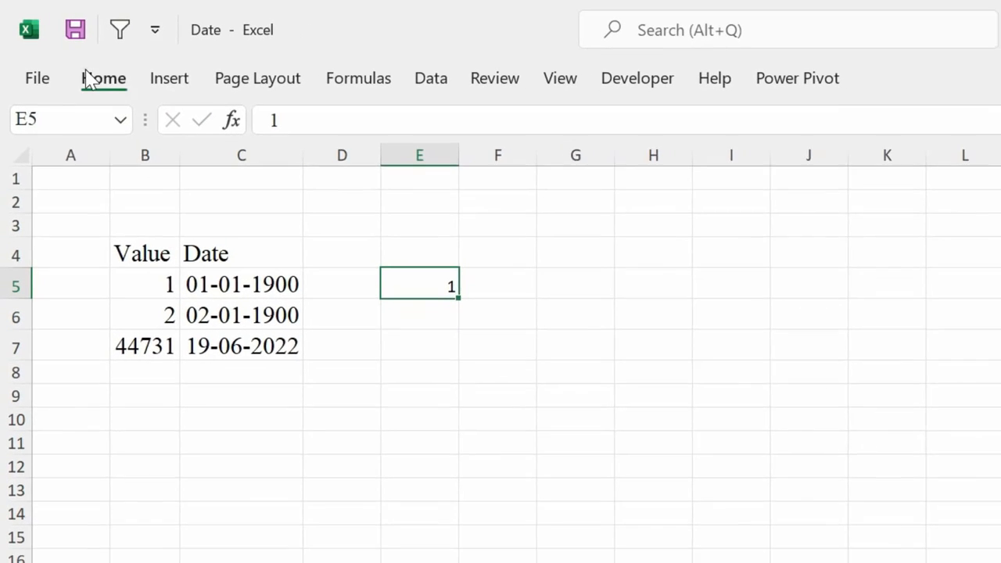
{"action": "left_click", "coordinate": [88, 79]}
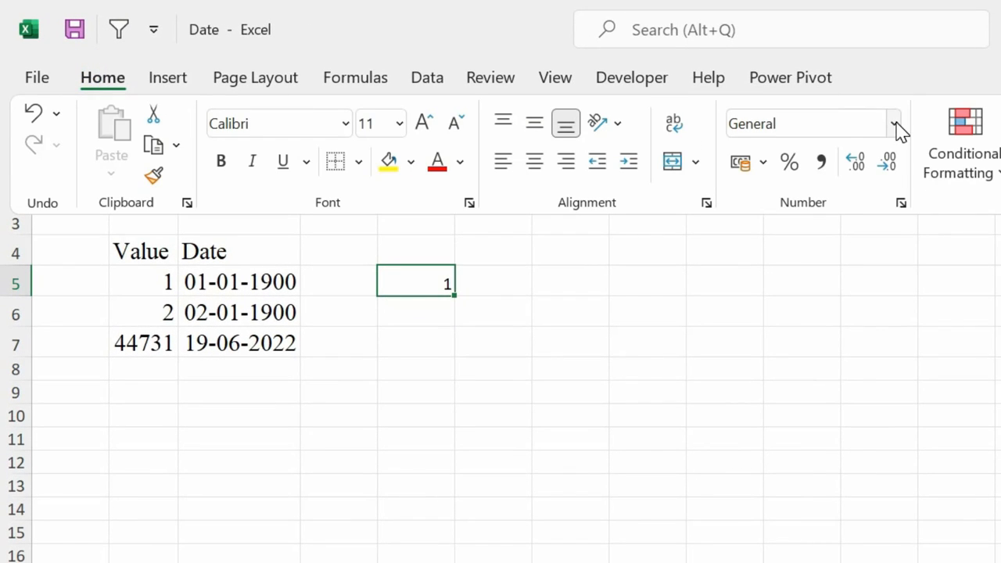
{"action": "left_click", "coordinate": [896, 125]}
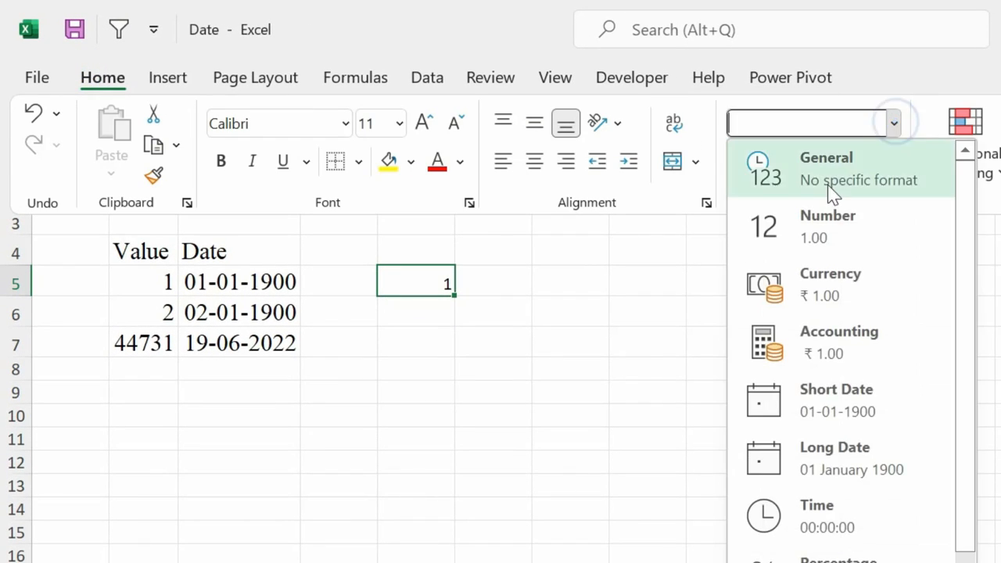
{"action": "left_click", "coordinate": [841, 409]}
{"action": "left_click", "coordinate": [512, 342]}
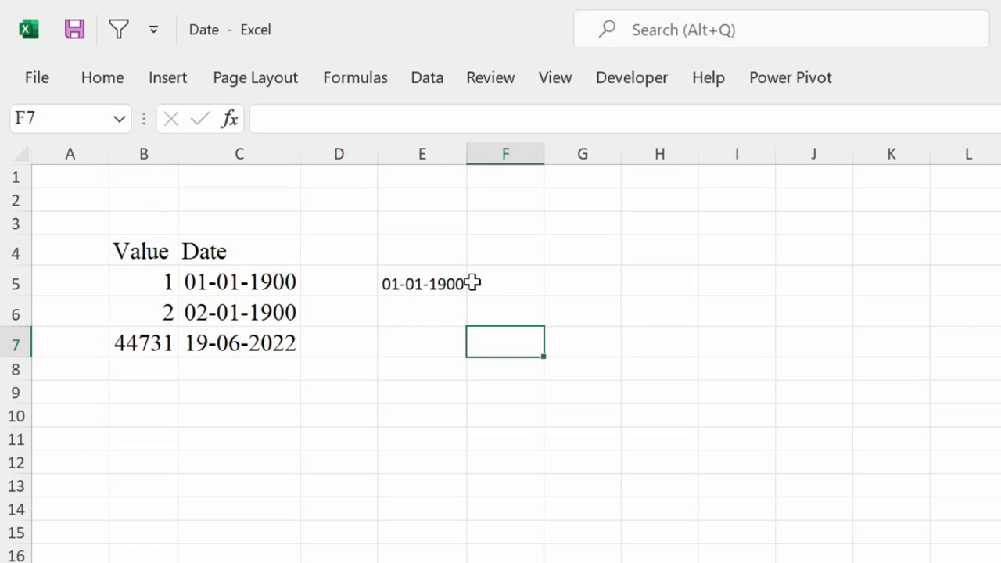
{"action": "left_click", "coordinate": [261, 350]}
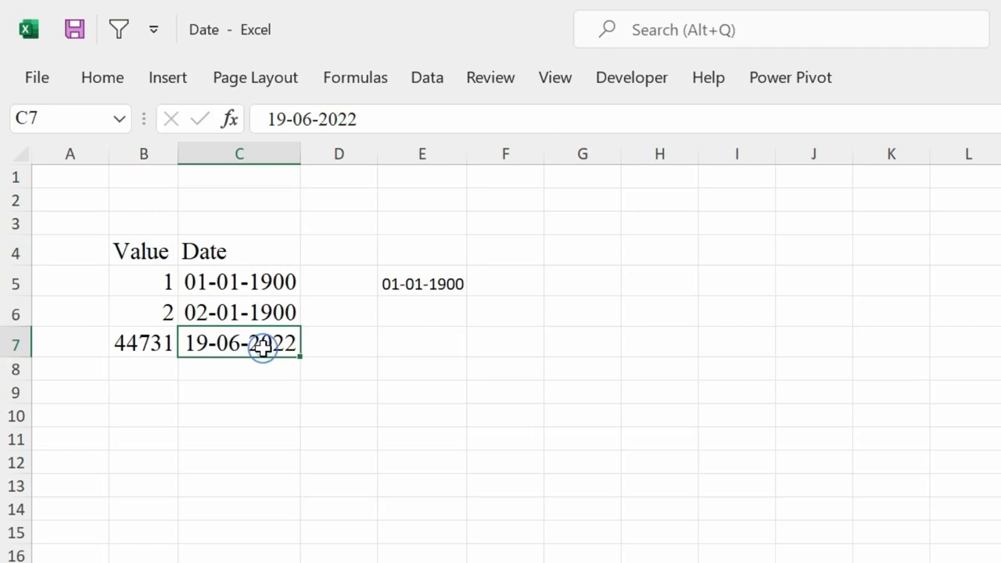
{"action": "left_click", "coordinate": [146, 343]}
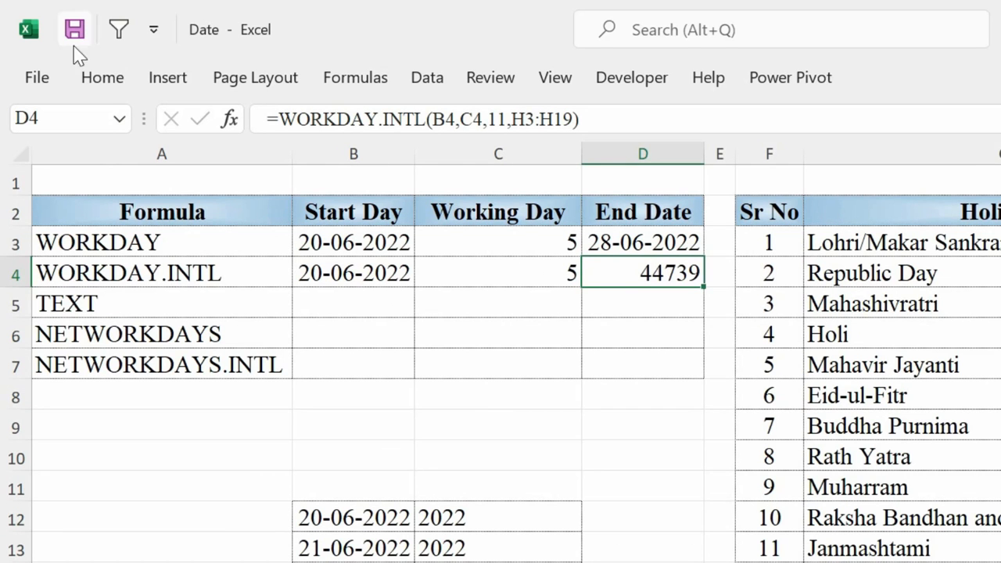
- Format the WORKDAY.INTL result in D4 as Short Date and review the available date formats without changing them
{"action": "left_click", "coordinate": [95, 77]}
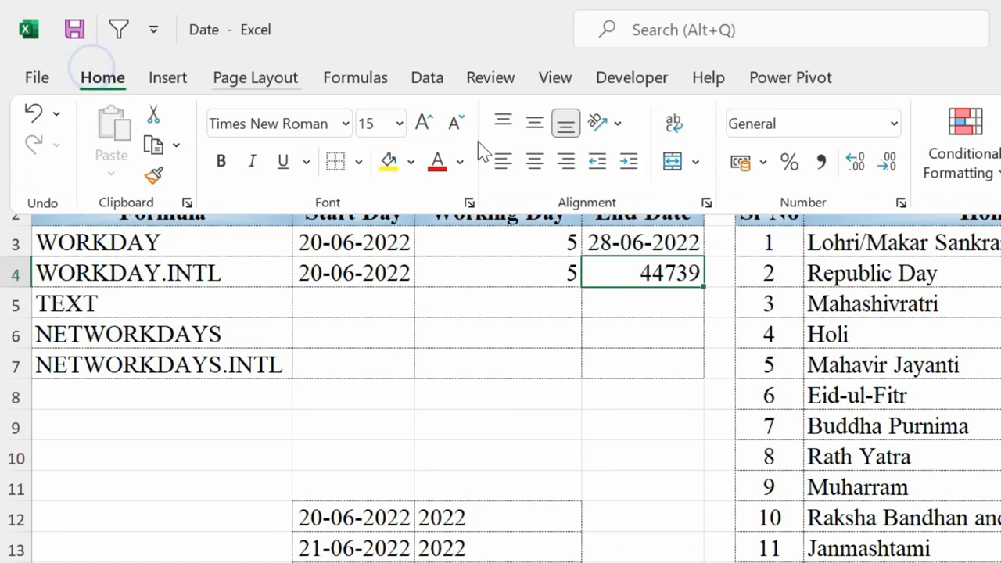
{"action": "left_click", "coordinate": [895, 123]}
{"action": "left_click", "coordinate": [841, 423]}
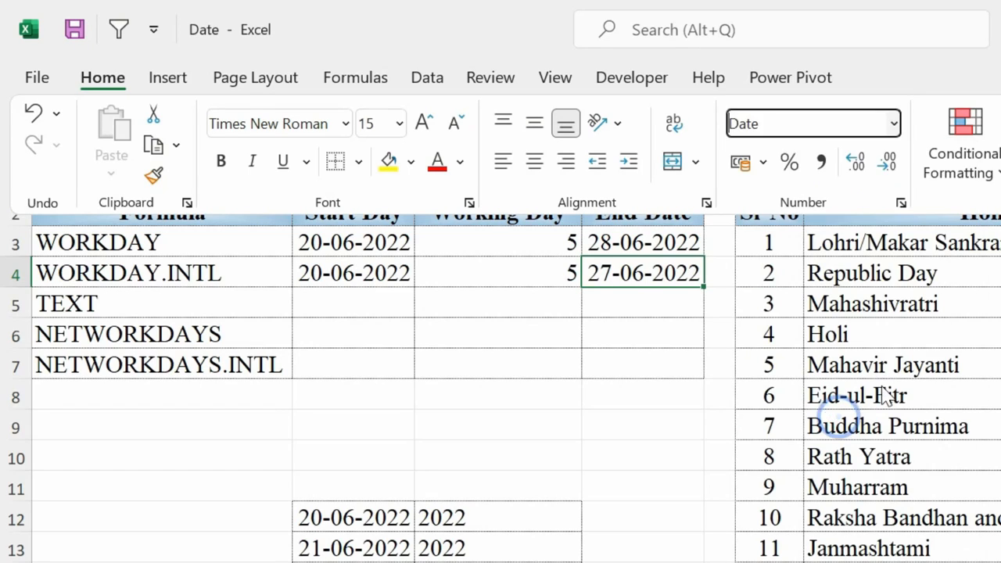
{"action": "key", "text": "ctrl+1"}
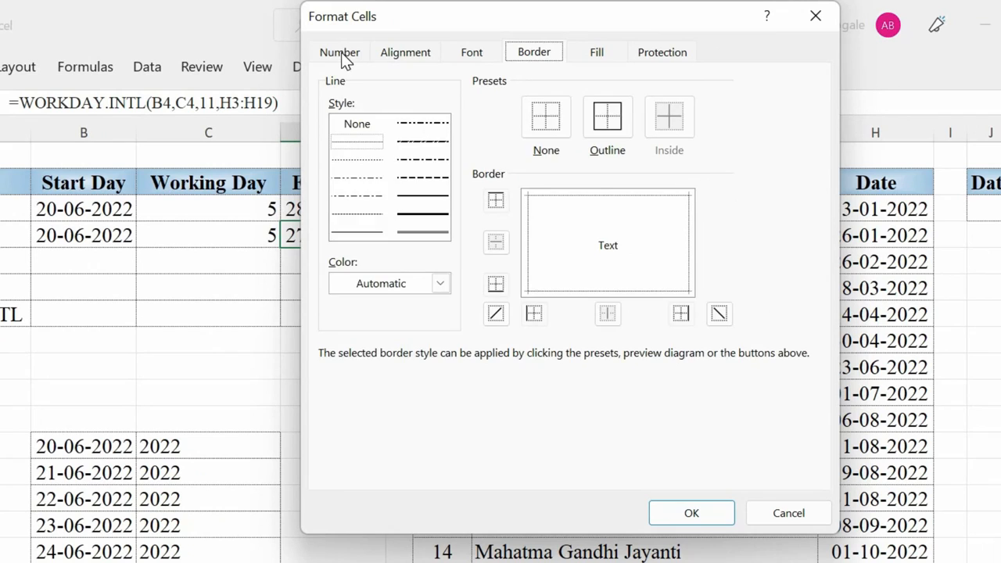
{"action": "left_click", "coordinate": [341, 53]}
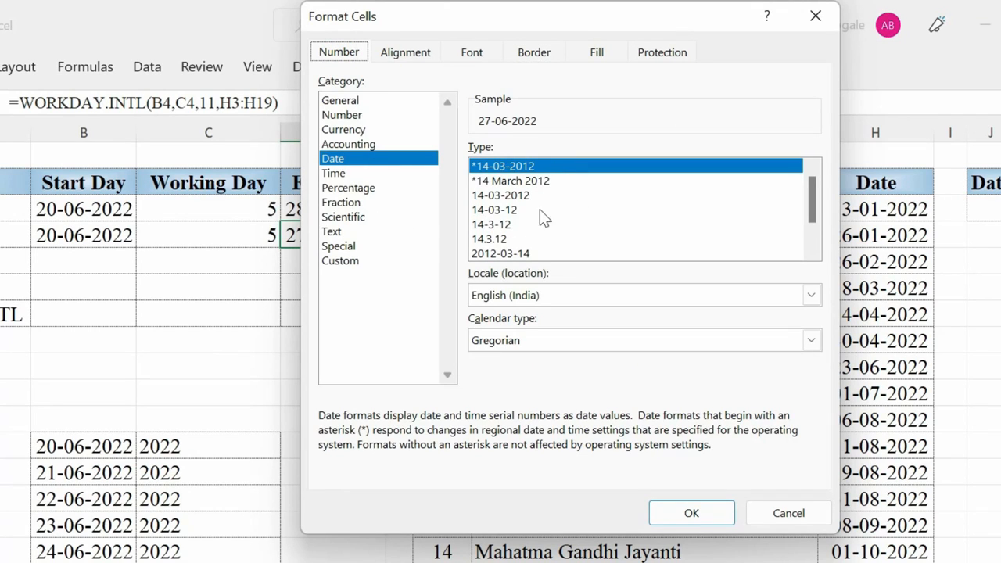
{"action": "left_click", "coordinate": [816, 16]}
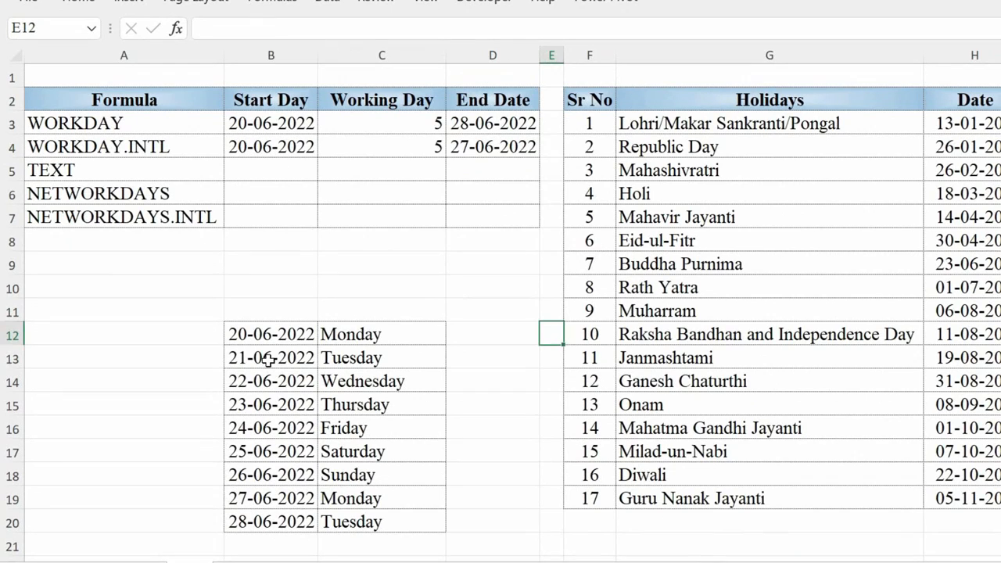
- Count the working days after the start date in the date list, skipping the 23-06-2022 holiday and Sunday, to verify the WORKDAY.INTL result
{"action": "left_click", "coordinate": [269, 358]}
{"action": "left_click_drag", "start_coordinate": [263, 358], "coordinate": [274, 398]}
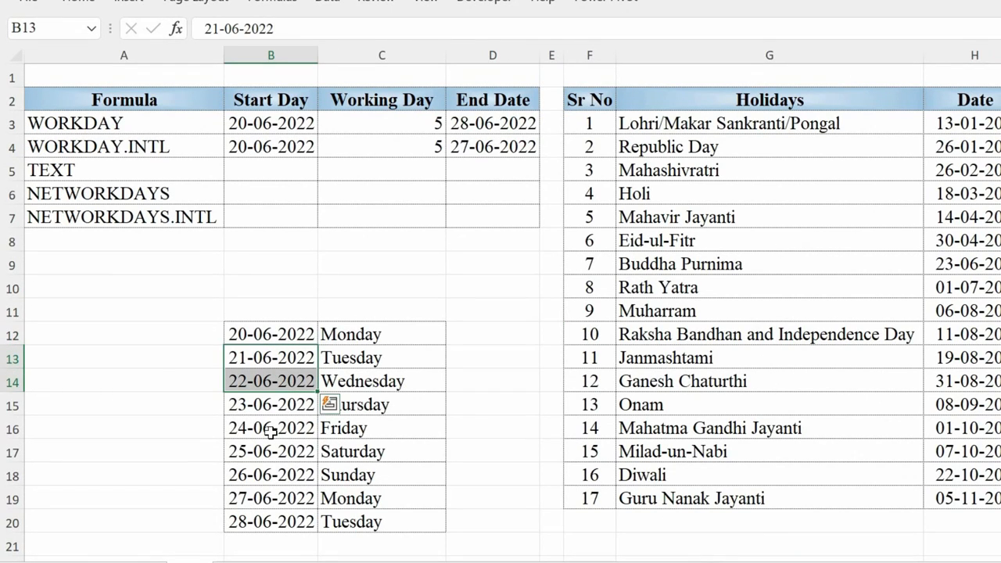
{"action": "left_click", "coordinate": [270, 428], "text": "ctrl"}
{"action": "left_click", "coordinate": [273, 451], "text": "ctrl"}
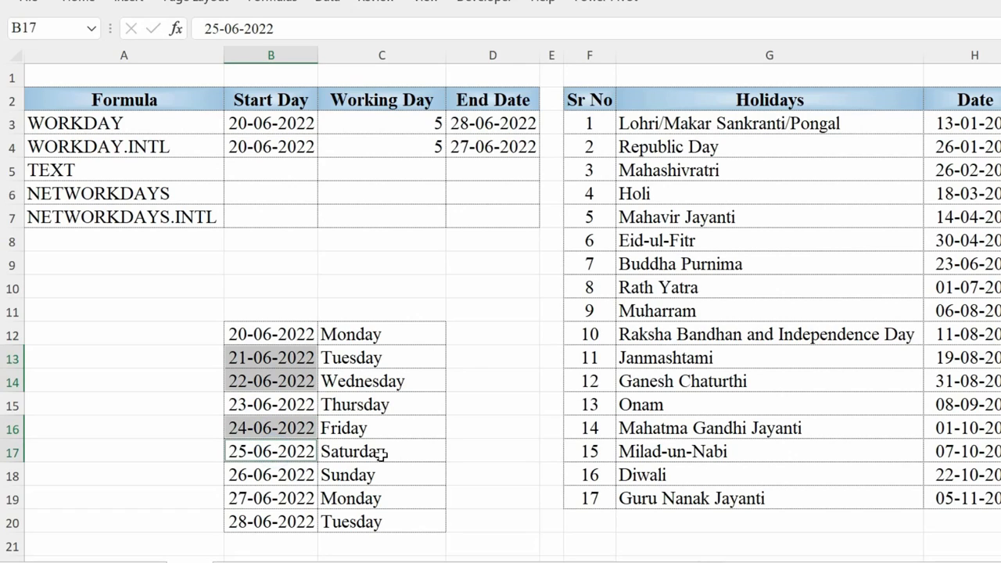
{"action": "left_click", "coordinate": [260, 498], "text": "ctrl"}
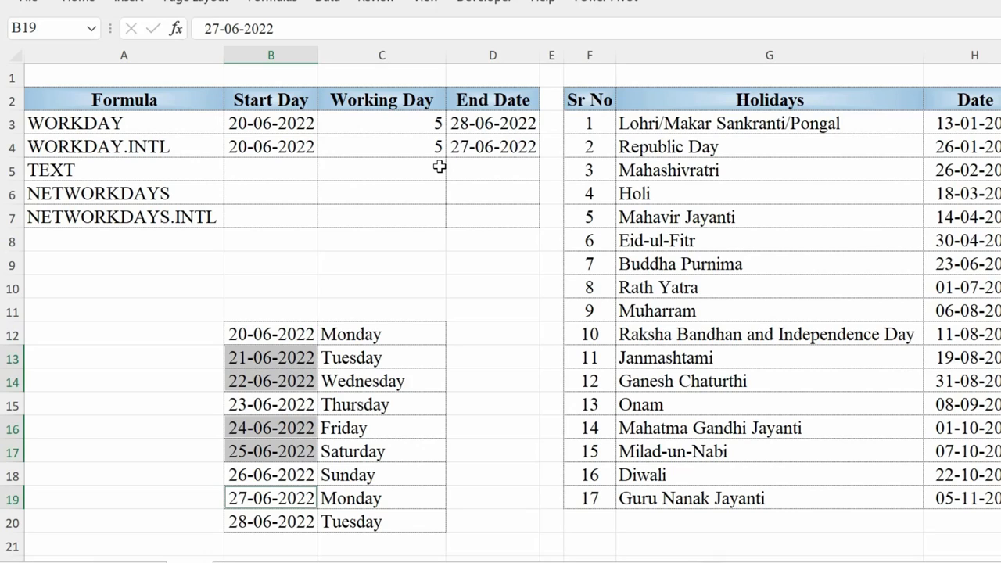
{"action": "left_click", "coordinate": [150, 145]}
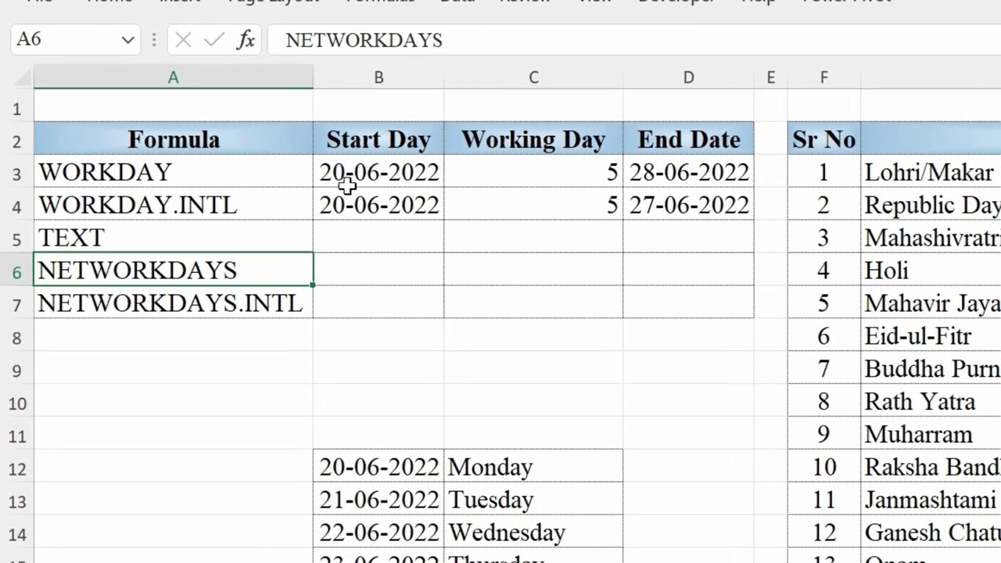
- Fill the NETWORKDAYS row with start date 20-06-2022 in B6 and end date 27-06-2022 in D6
{"action": "left_click", "coordinate": [350, 194]}
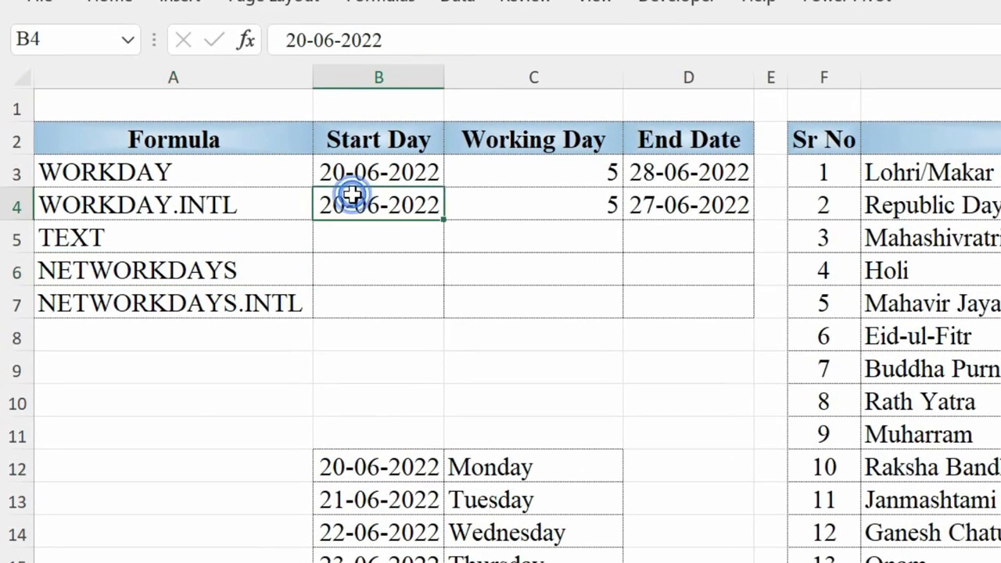
{"action": "left_click", "coordinate": [671, 204]}
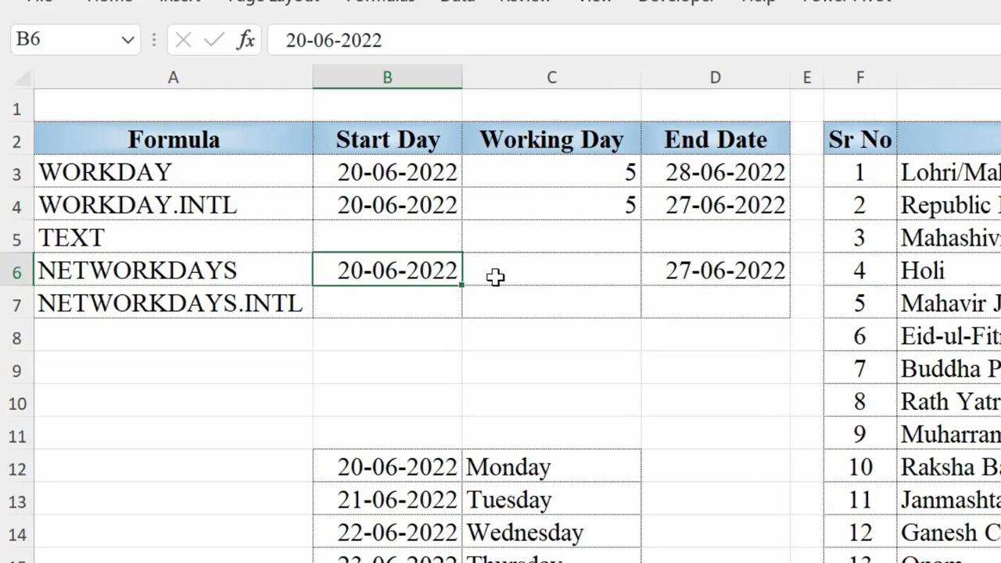
{"action": "left_click", "coordinate": [405, 271]}
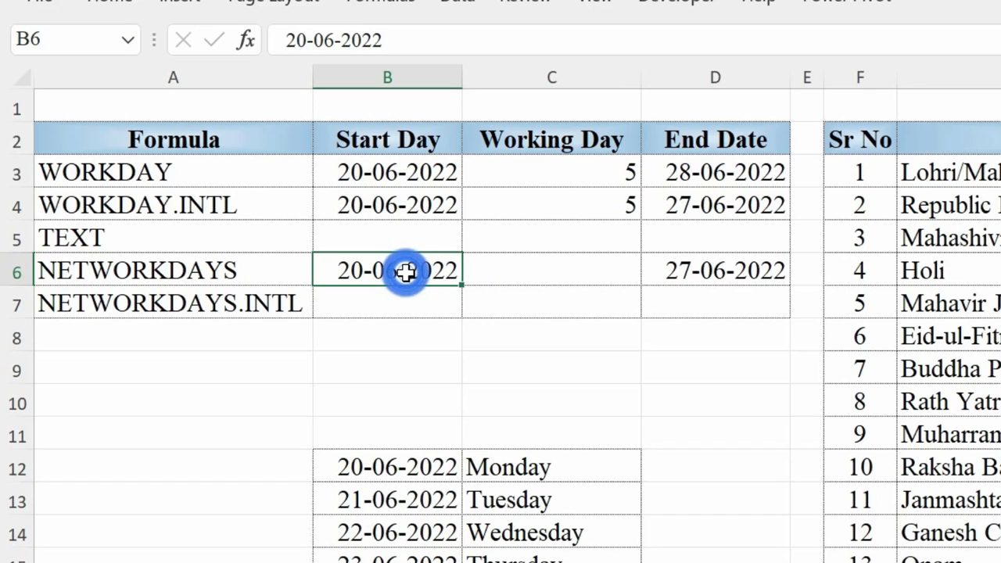
{"action": "left_click", "coordinate": [723, 274]}
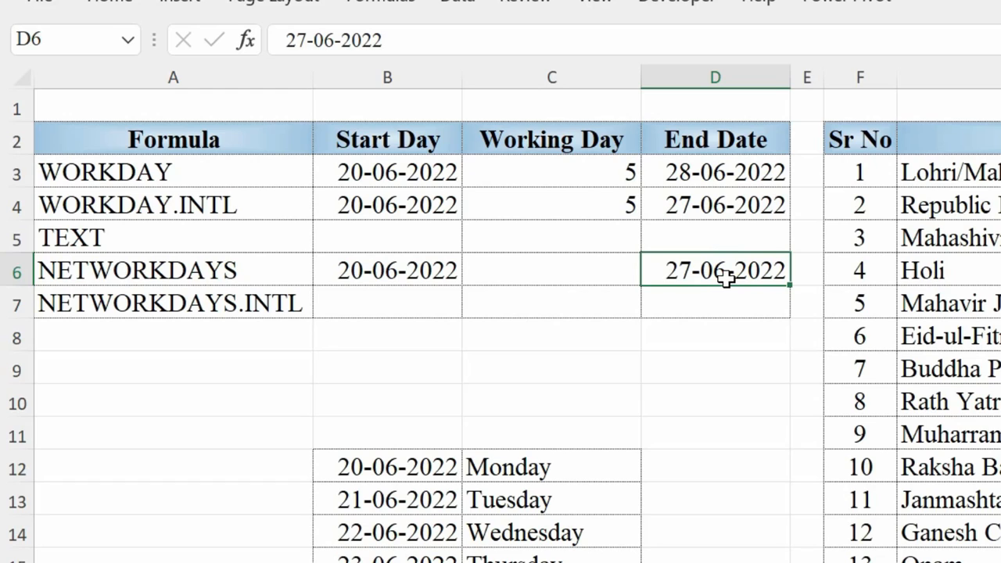
- Start a NETWORKDAYS formula in C6 with B6 as the start date
{"action": "left_click", "coordinate": [586, 277]}
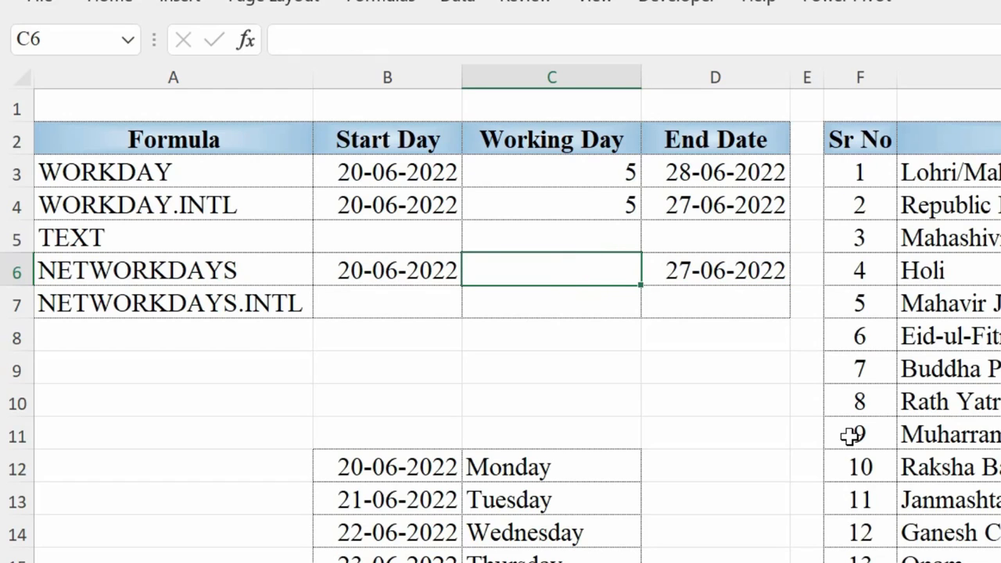
{"action": "type", "text": "=net"}
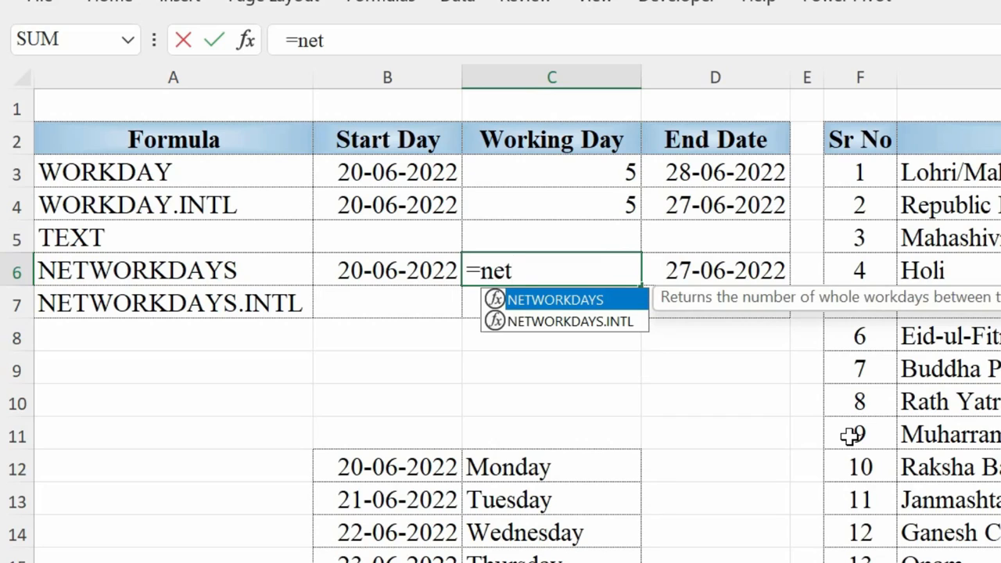
{"action": "type", "text": "w"}
{"action": "key", "text": "Tab"}
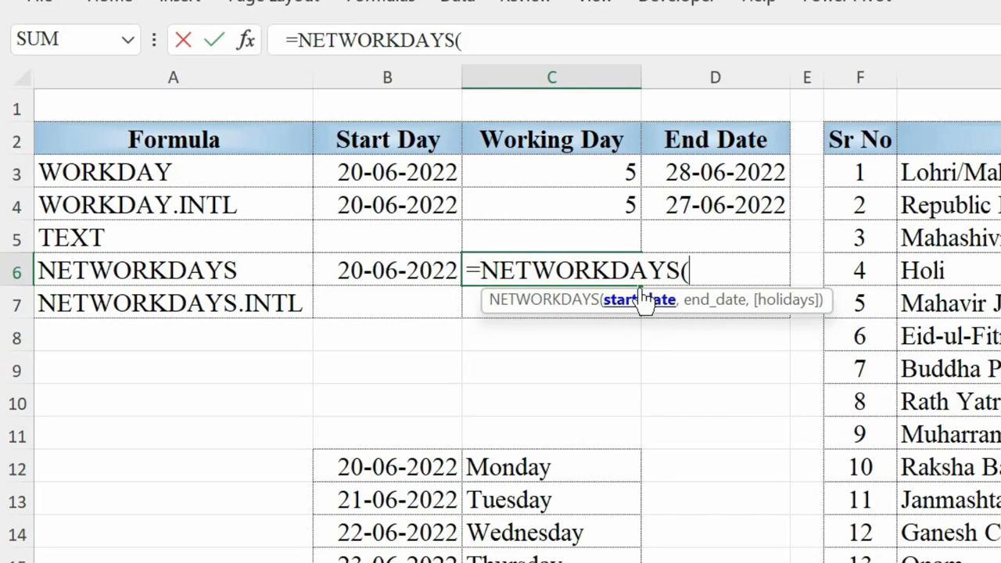
{"action": "left_click", "coordinate": [391, 271]}
{"action": "type", "text": ","}
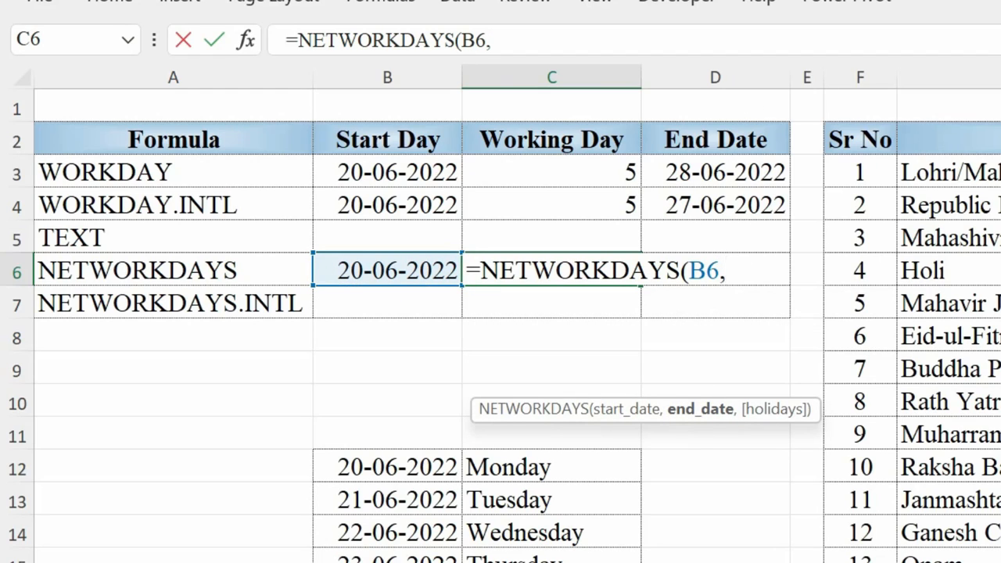
- Complete the C6 formula with end date D6 and holidays H3:H19, and set the end date in D6 to 28-06-2022
{"action": "type", "text": "D6,"}
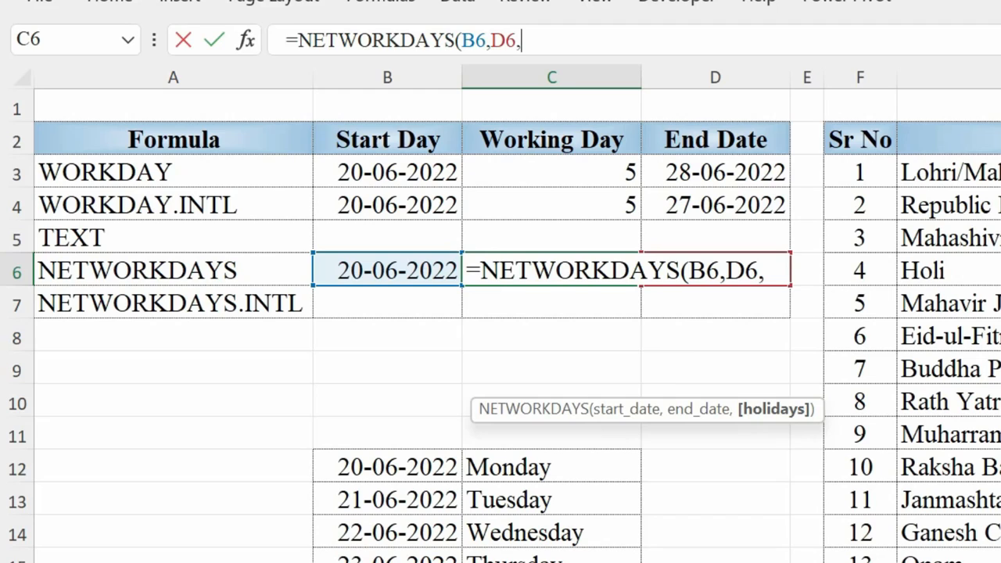
{"action": "type", "text": "H3:H4"}
{"action": "left_click_drag", "start_coordinate": [1000, 272], "coordinate": [1000, 560]}
{"action": "type", "text": ")"}
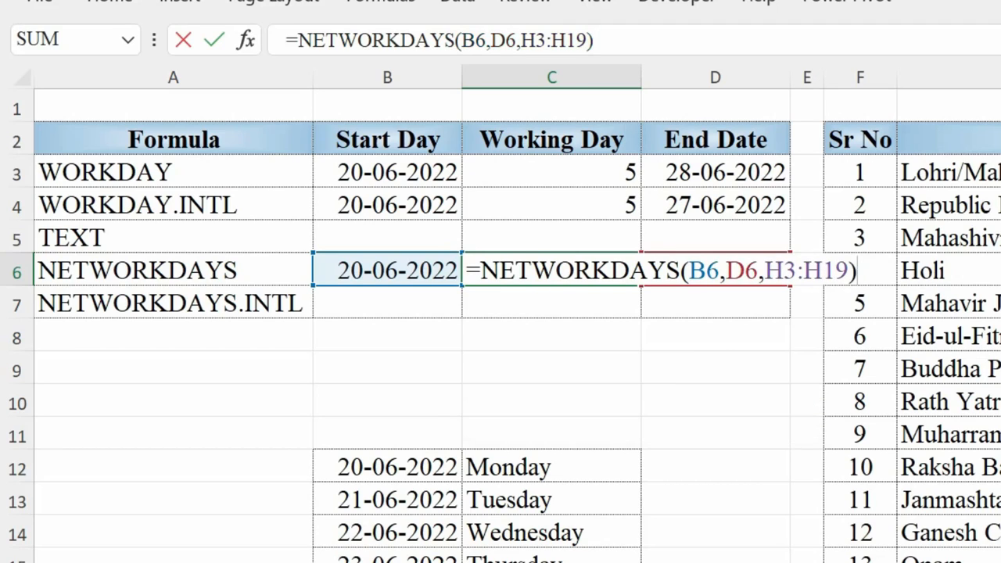
{"action": "key", "text": "Return"}
{"action": "key", "text": "Up"}
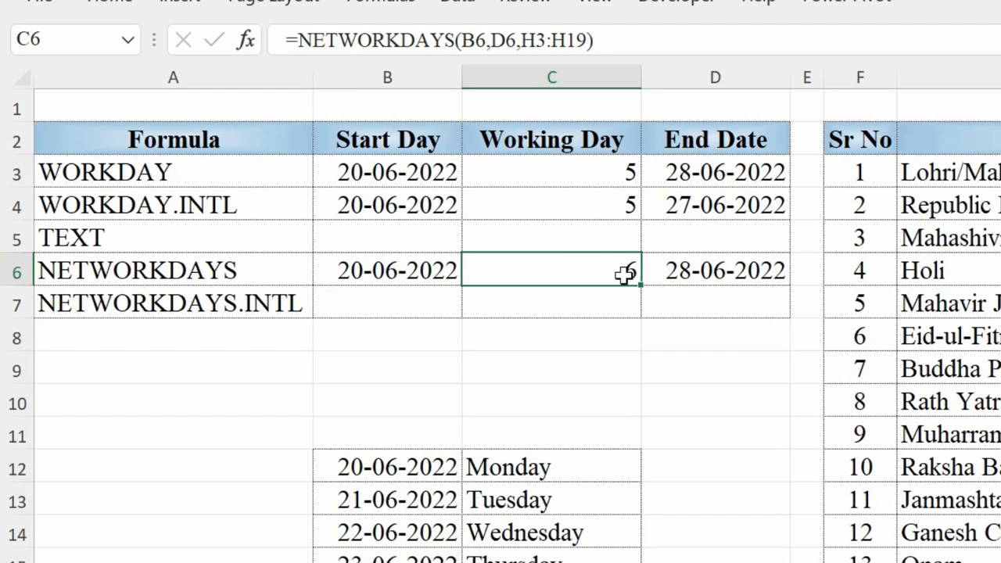
- Compare the NETWORKDAYS result in C6 with the working days in C3 and check the listed dates following the start date
{"action": "left_click", "coordinate": [629, 173]}
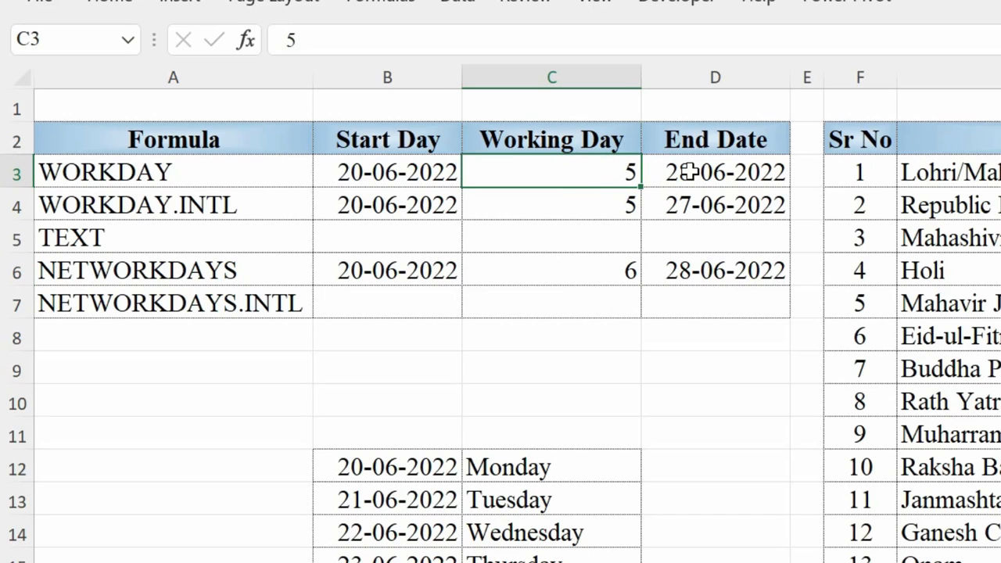
{"action": "left_click", "coordinate": [604, 264]}
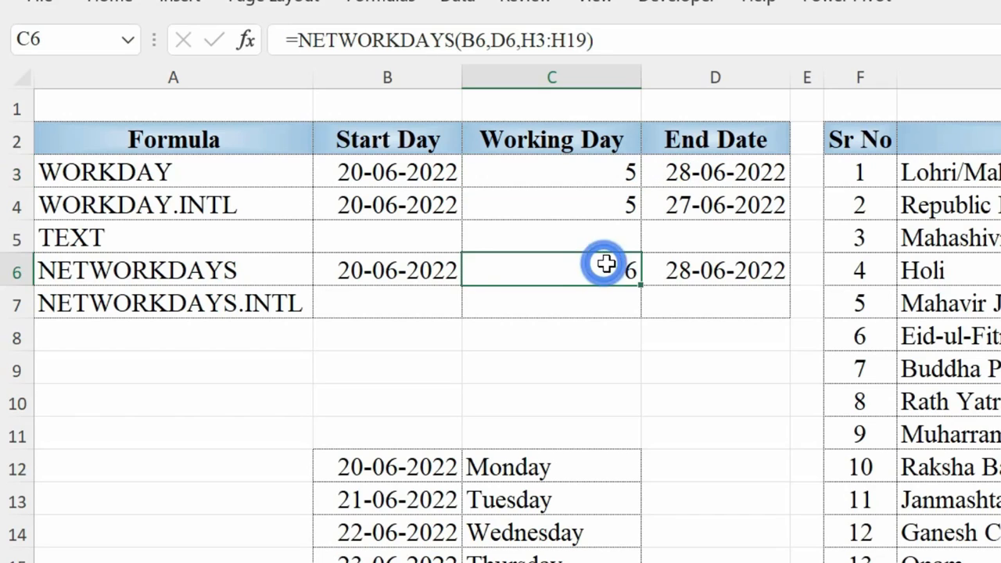
{"action": "left_click", "coordinate": [159, 278]}
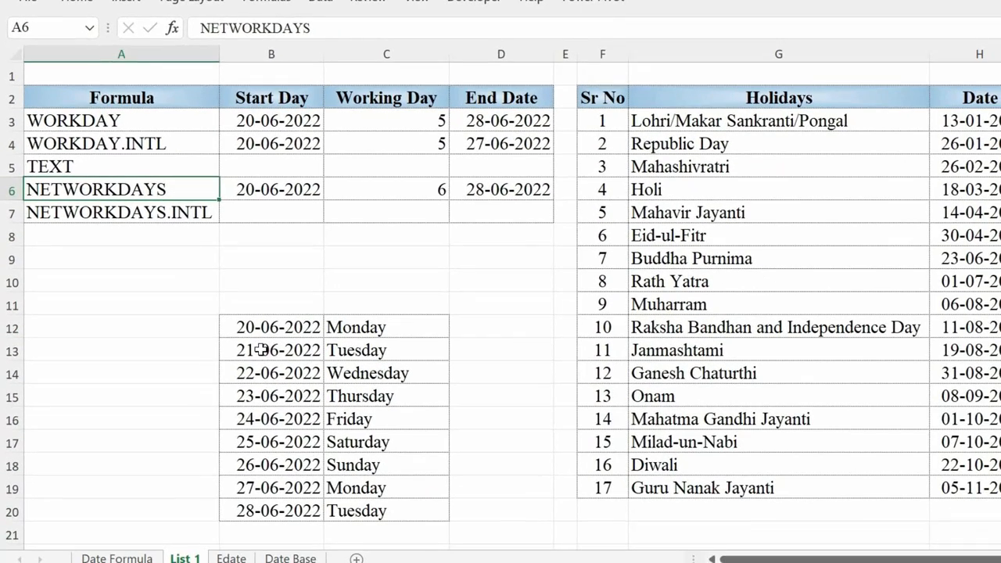
{"action": "left_click_drag", "start_coordinate": [437, 485], "coordinate": [364, 562]}
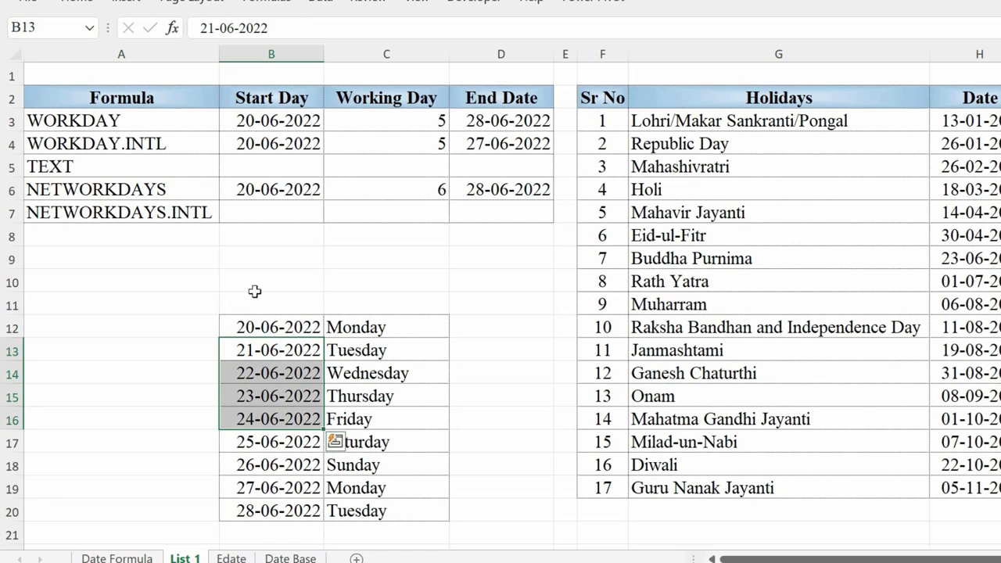
- Count the working dates from 20-06-2022 to 28-06-2022 in the list by selecting B12:B14, B16 and B19:B20
{"action": "left_click", "coordinate": [286, 188]}
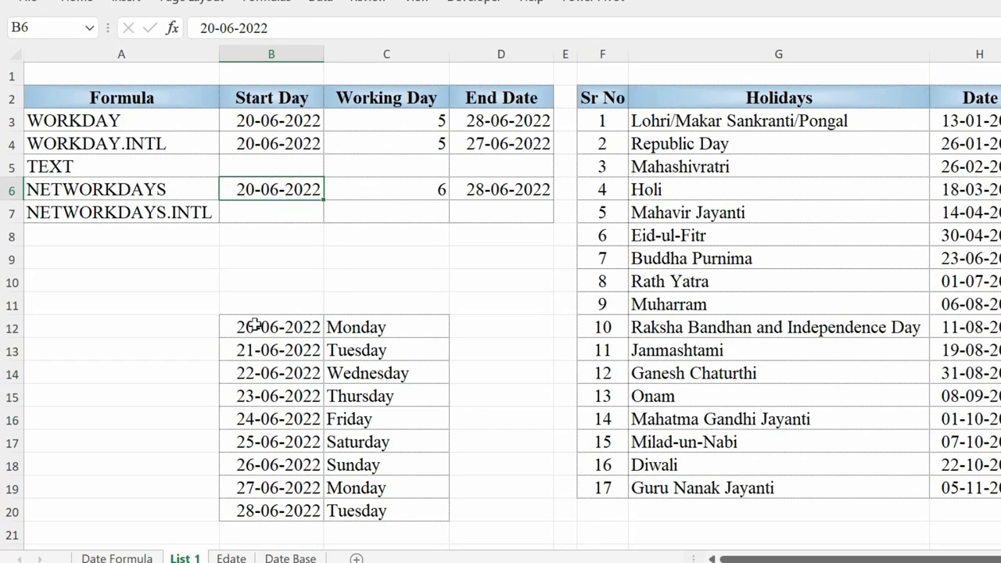
{"action": "left_click_drag", "start_coordinate": [252, 326], "coordinate": [255, 377]}
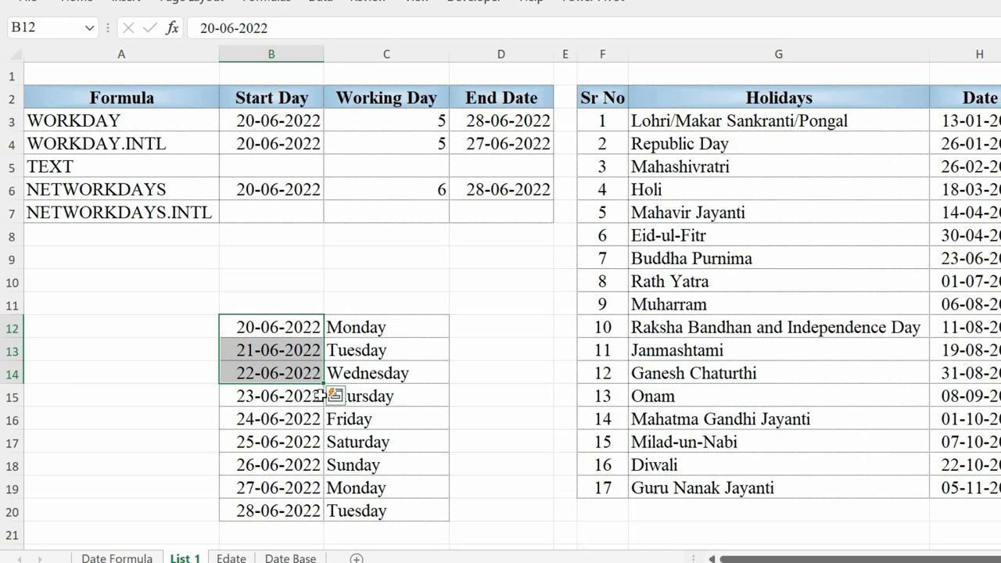
{"action": "left_click", "coordinate": [280, 421], "text": "ctrl"}
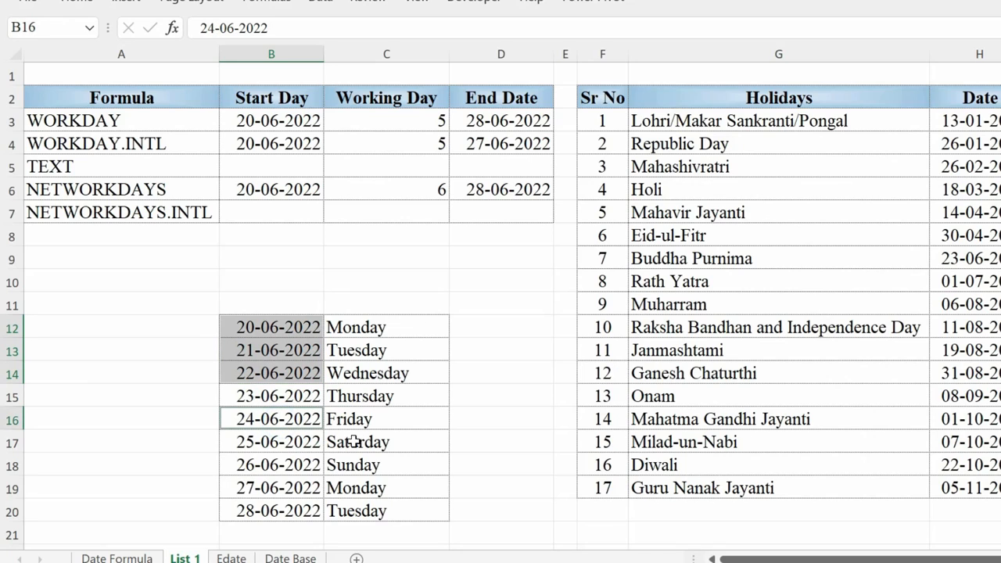
{"action": "left_click_drag", "start_coordinate": [281, 490], "coordinate": [281, 511]}
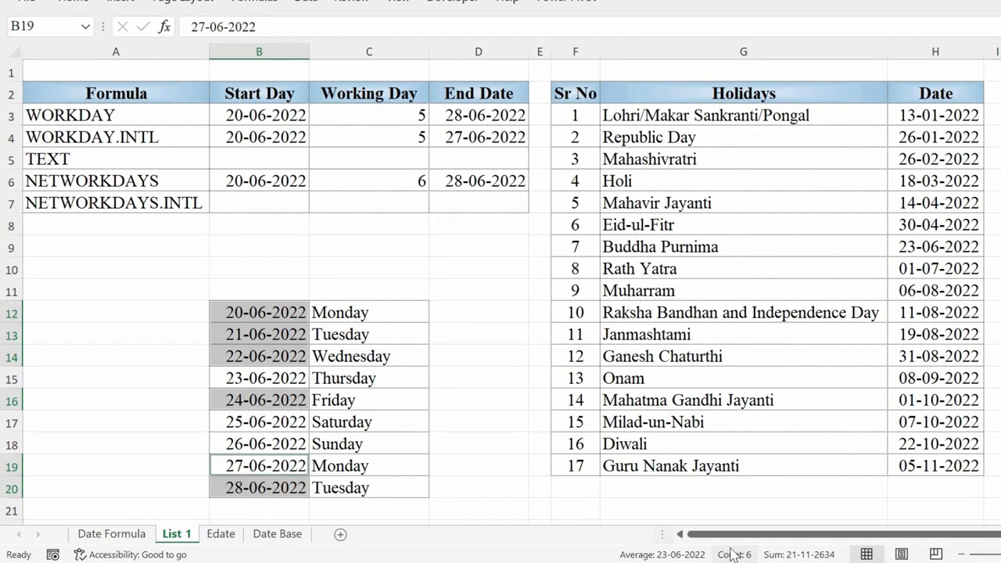
- Try subtracting 1 from the NETWORKDAYS formula in C6, and undo that change
{"action": "left_click", "coordinate": [352, 181]}
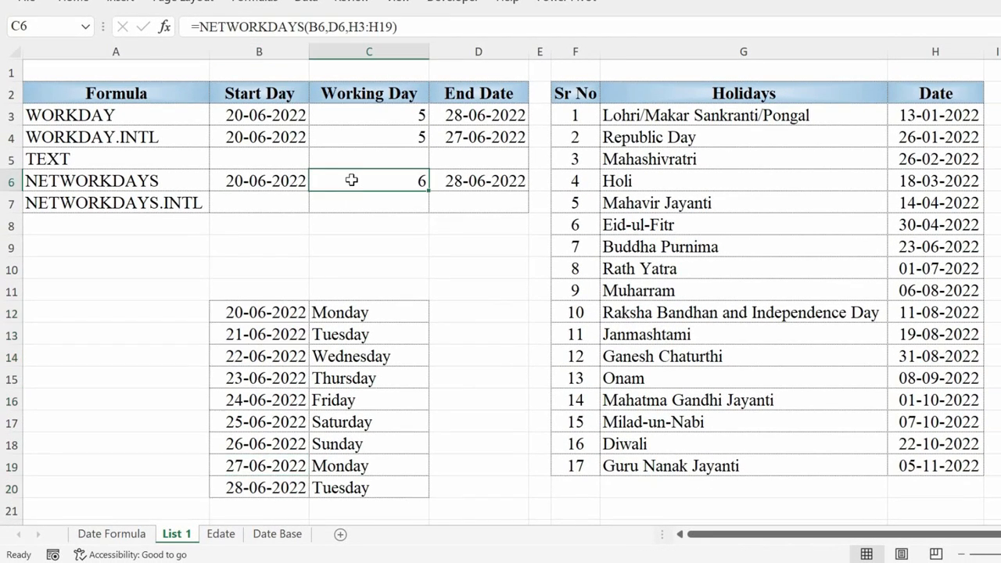
{"action": "left_click", "coordinate": [411, 29]}
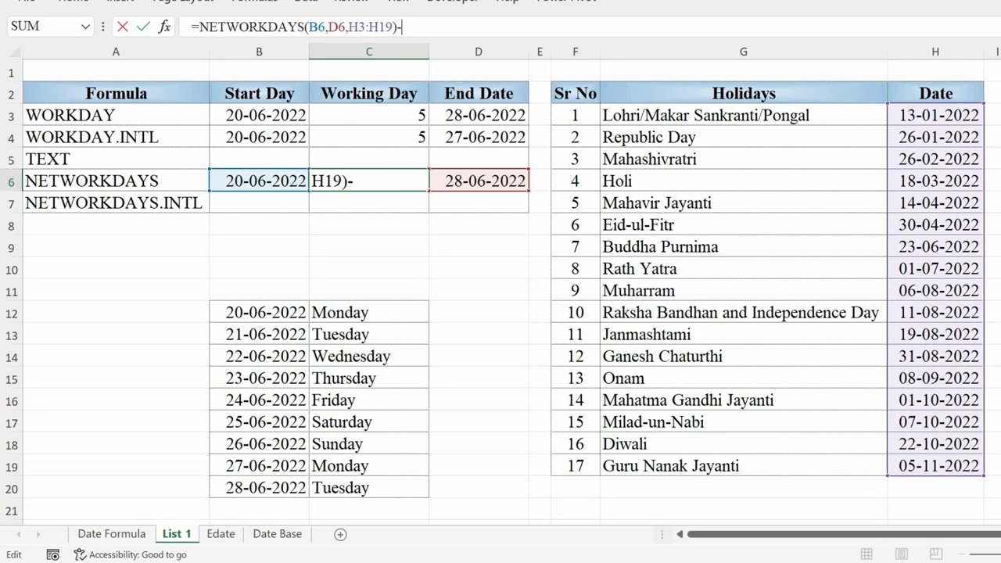
{"action": "key", "text": "Return"}
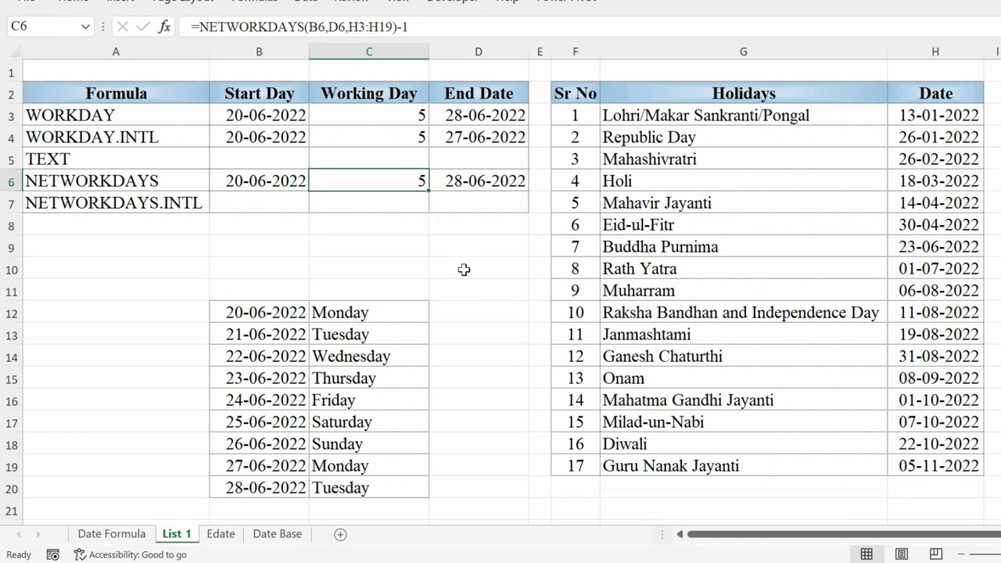
{"action": "key", "text": "ctrl+z"}
{"action": "key", "text": "ctrl+z"}
- Review the start date, end date and holidays arguments of the NETWORKDAYS formula in C6
{"action": "key", "text": "F2"}
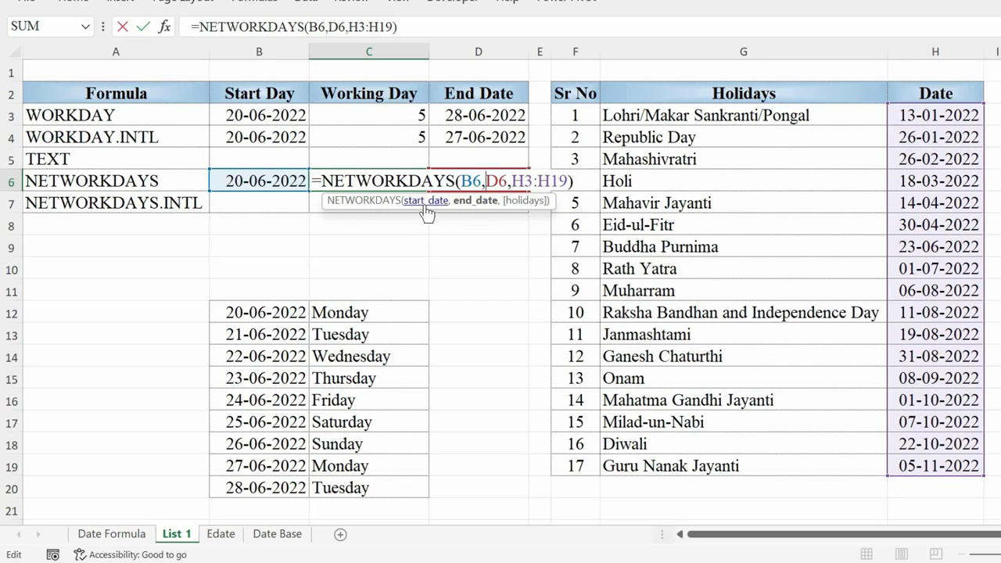
{"action": "left_click", "coordinate": [427, 202]}
{"action": "left_click", "coordinate": [475, 202]}
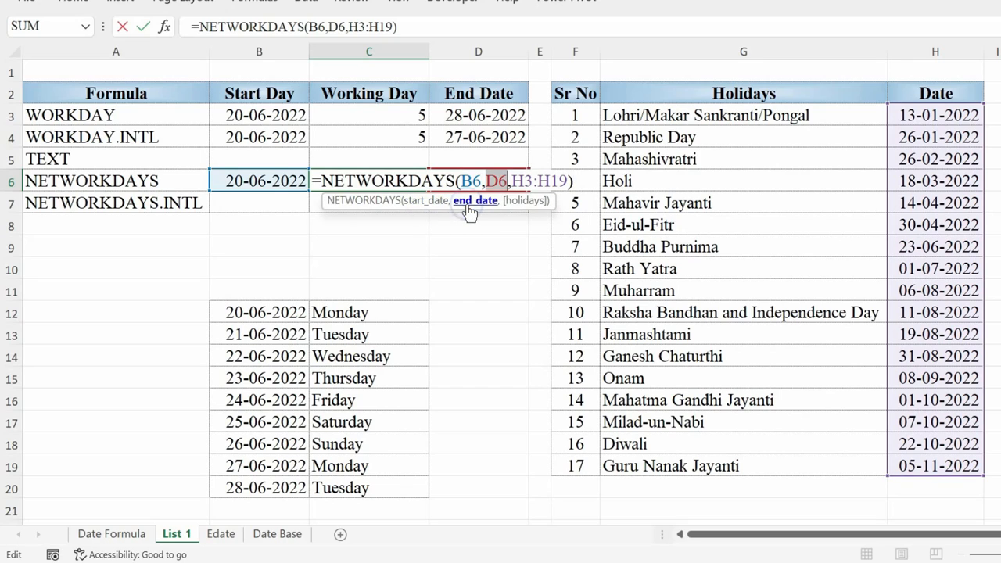
{"action": "left_click", "coordinate": [526, 201]}
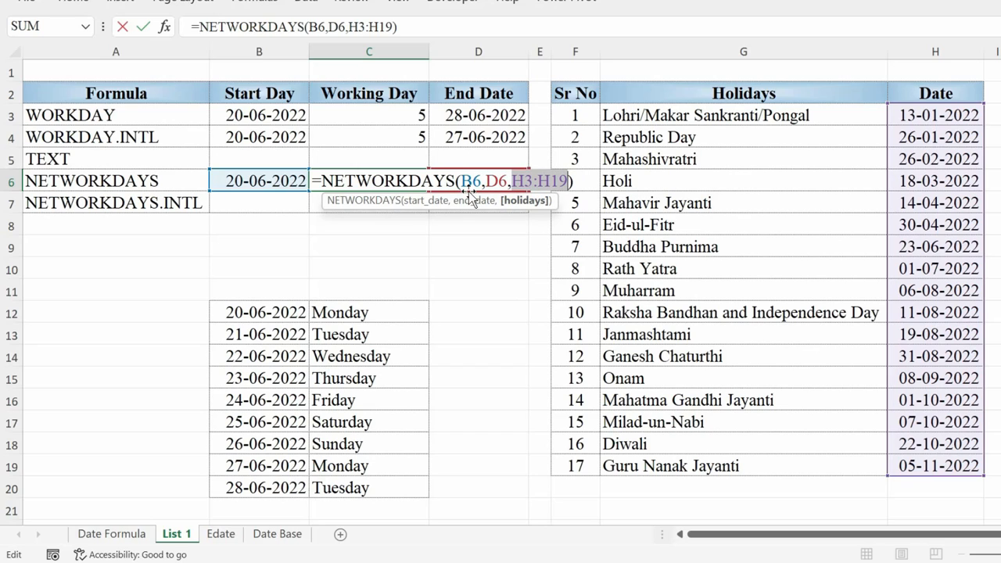
{"action": "key", "text": "Return"}
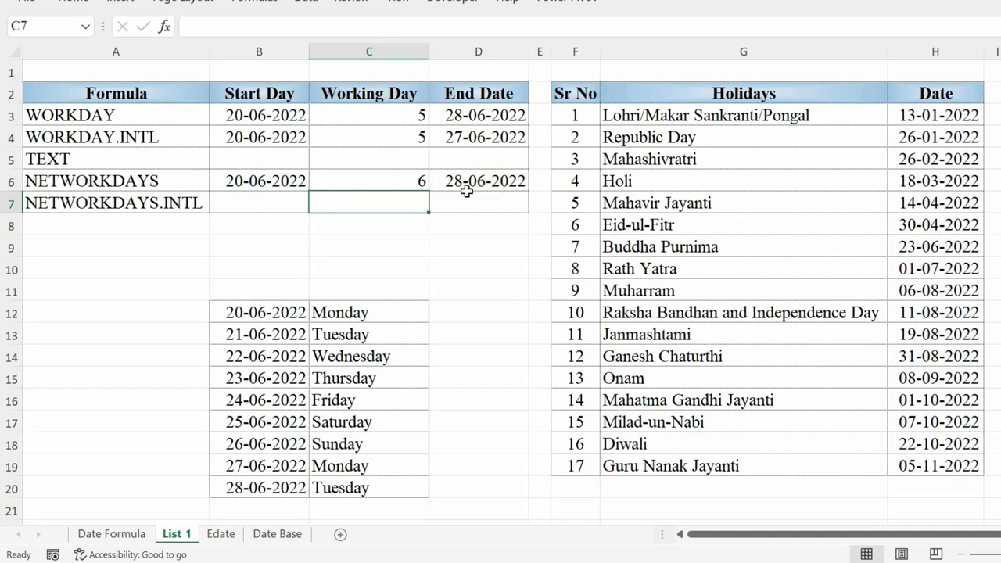
- Review the NETWORKDAYS formula in C6 together with its start date in B6 and end date in D6
{"action": "left_click", "coordinate": [423, 182]}
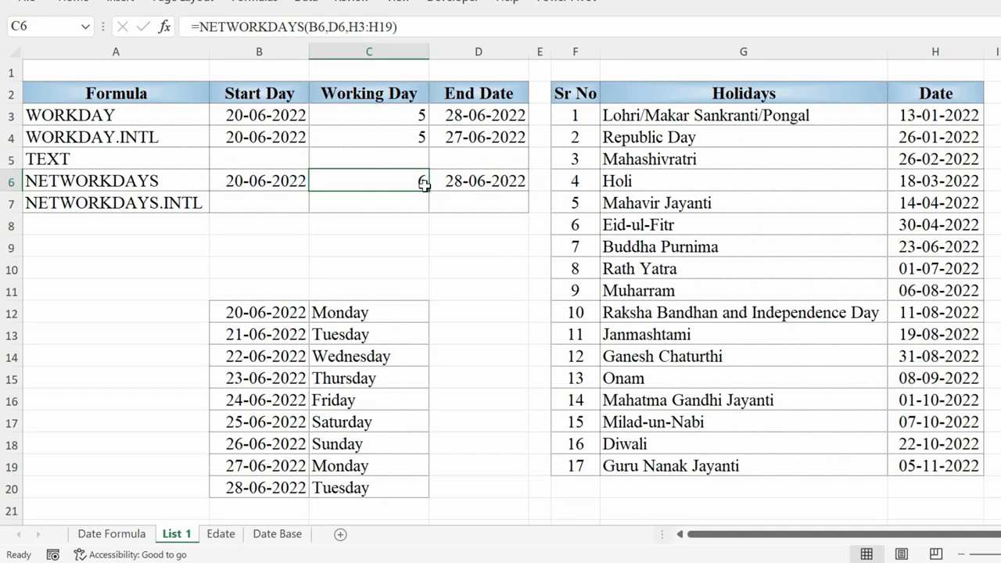
{"action": "left_click", "coordinate": [269, 183]}
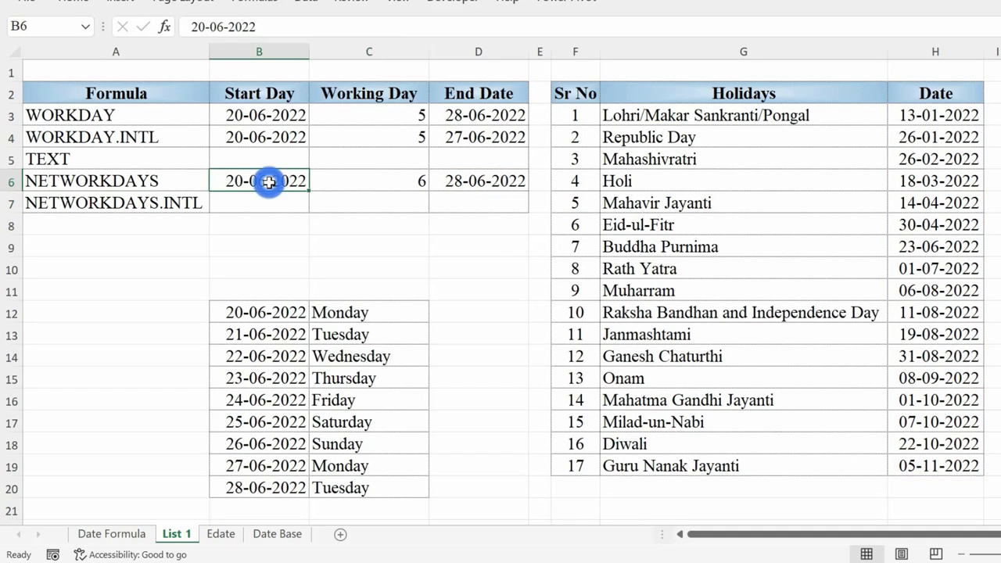
{"action": "left_click", "coordinate": [467, 181]}
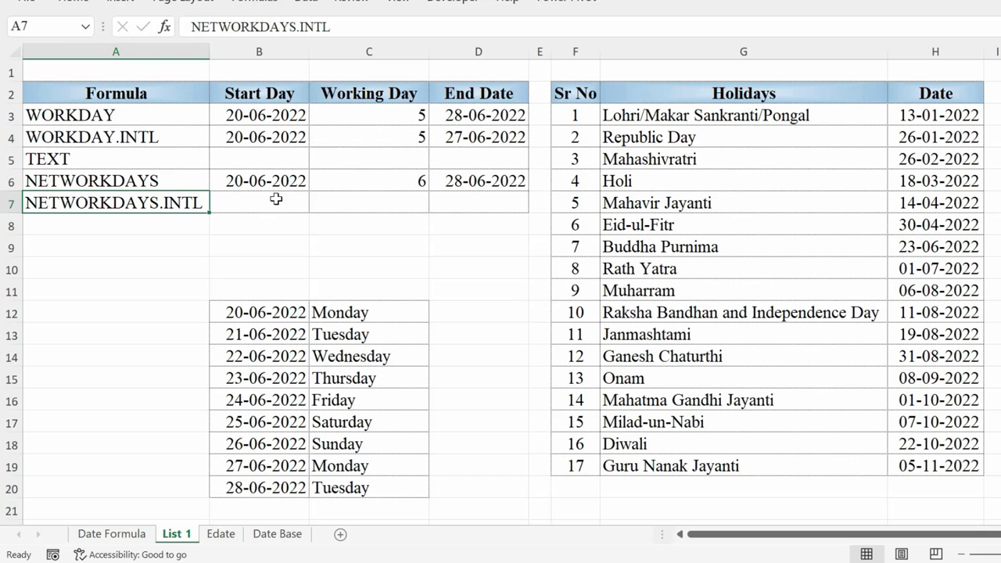
- Copy the NETWORKDAYS row values B6:D6 into B7:D7 and clear the working-day cell C7
{"action": "left_click_drag", "start_coordinate": [283, 179], "coordinate": [441, 179]}
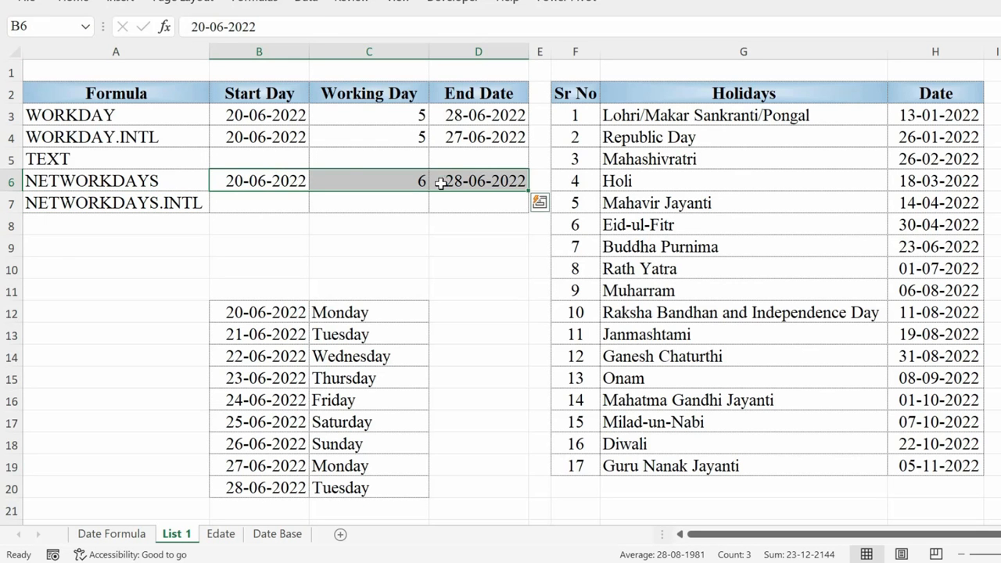
{"action": "key", "text": "ctrl+c"}
{"action": "left_click", "coordinate": [294, 206]}
{"action": "key", "text": "ctrl+v"}
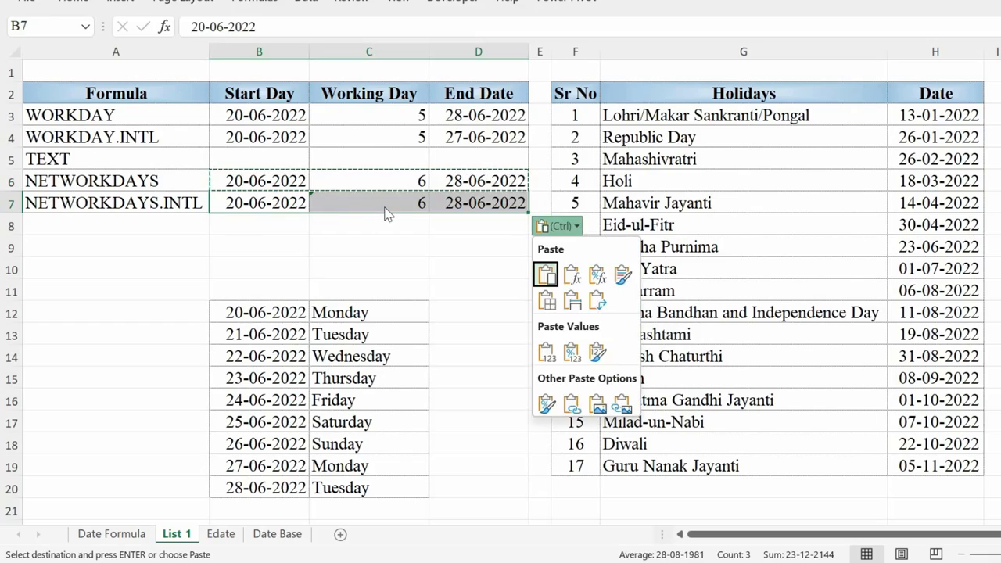
{"action": "left_click", "coordinate": [388, 206]}
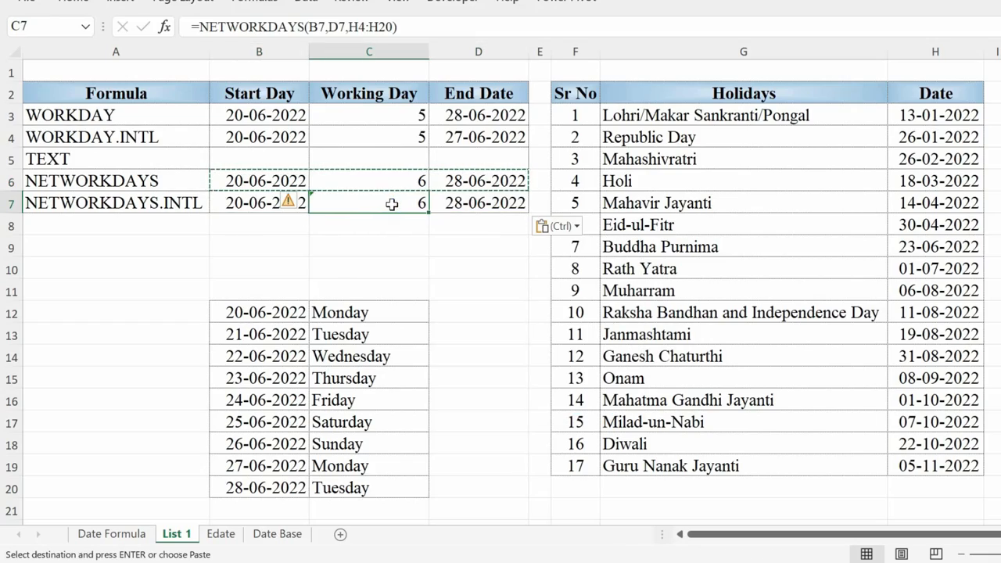
{"action": "key", "text": "Delete"}
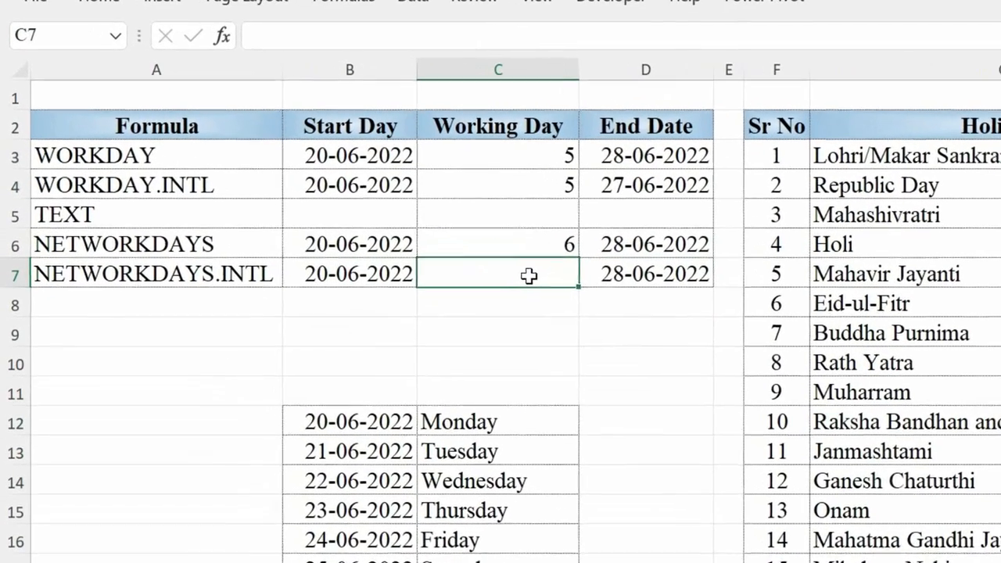
- Begin a NETWORKDAYS.INTL formula in C7 with B7 as the start date and D7 as the end date
{"action": "type", "text": "=n"}
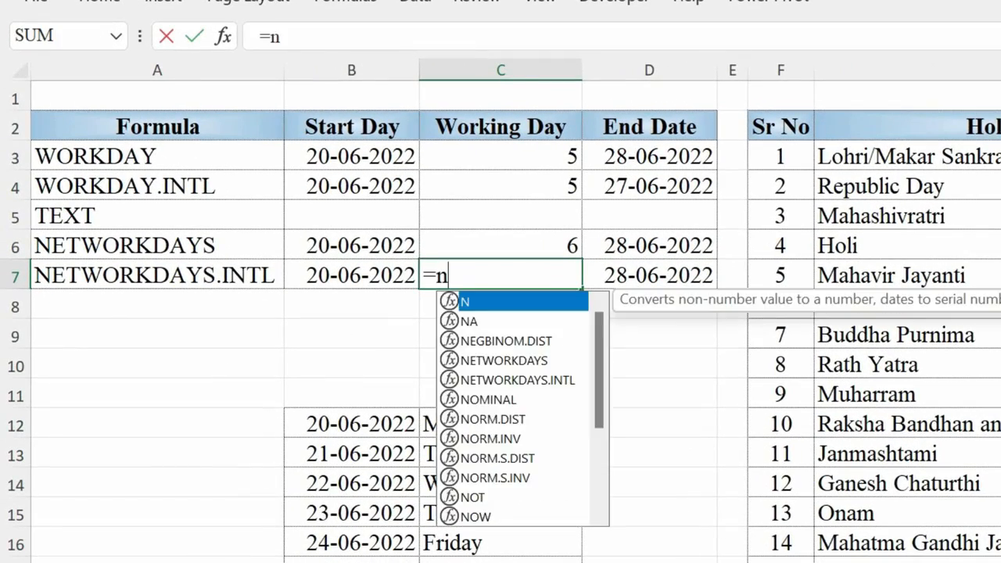
{"action": "type", "text": "etwor"}
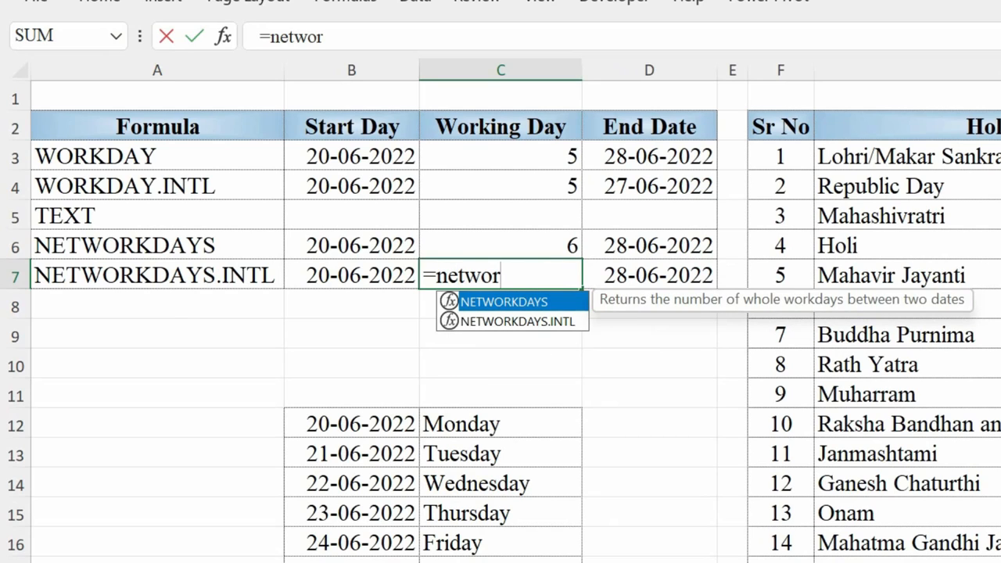
{"action": "key", "text": "Down"}
{"action": "key", "text": "Tab"}
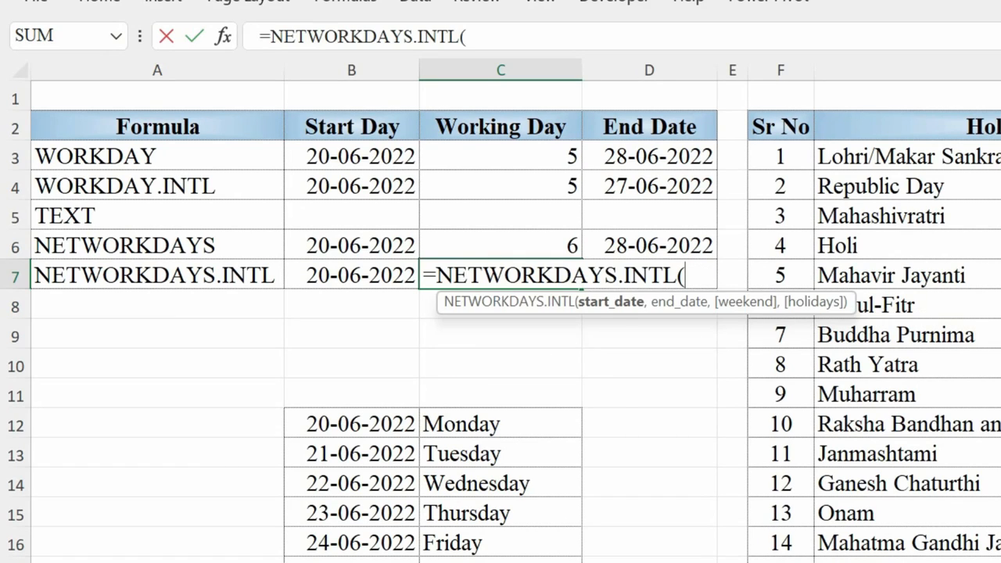
{"action": "left_click", "coordinate": [352, 276]}
{"action": "type", "text": ","}
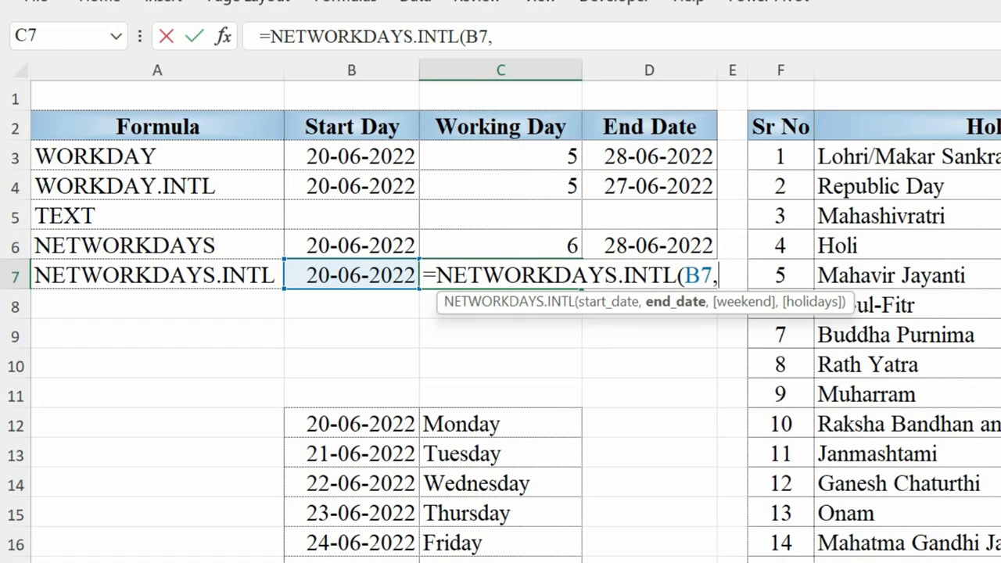
{"action": "left_click", "coordinate": [550, 31]}
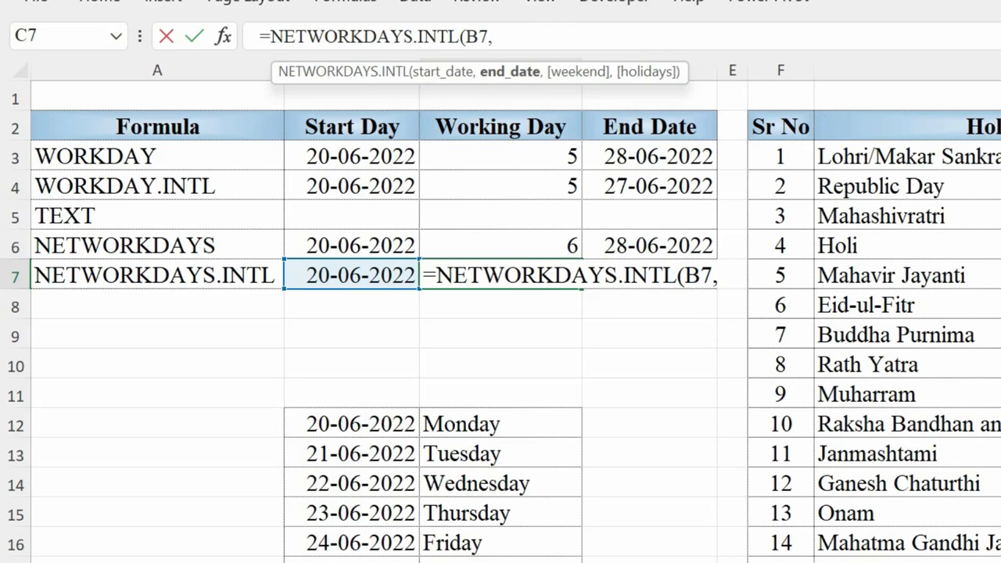
{"action": "type", "text": "d7,"}
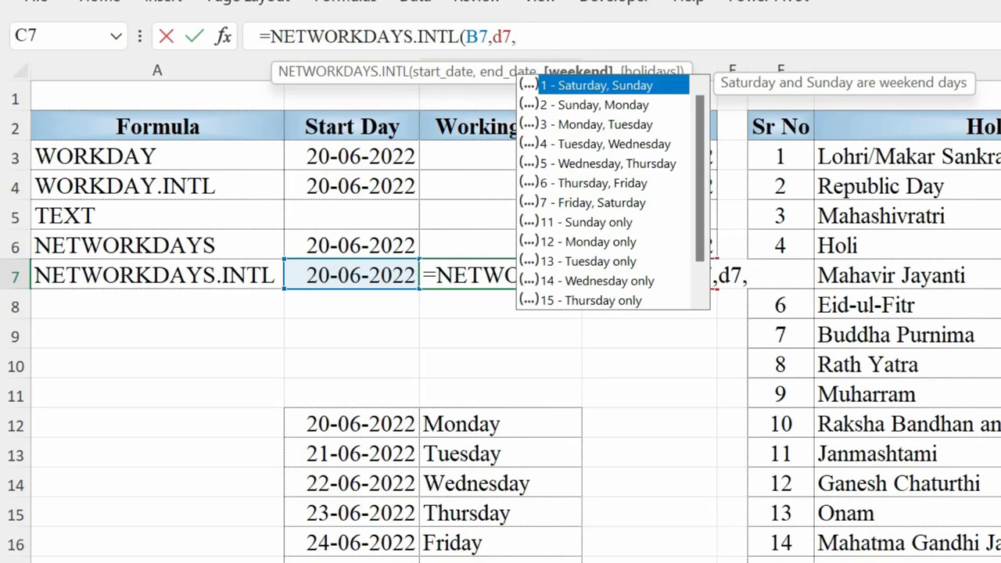
- Complete the C7 formula with weekend option 11 (Sunday only) and the holiday range H3:H19
{"action": "key", "text": "Down"}
{"action": "key", "text": "Down"}
{"action": "key", "text": "Down"}
{"action": "key", "text": "Down"}
{"action": "key", "text": "Down"}
{"action": "key", "text": "Down"}
{"action": "key", "text": "Down"}
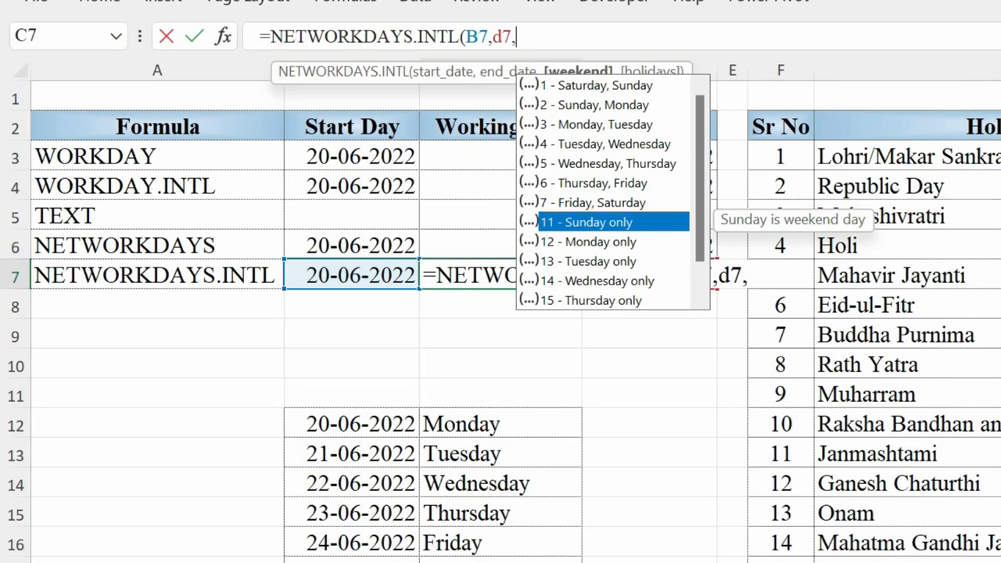
{"action": "key", "text": "Tab"}
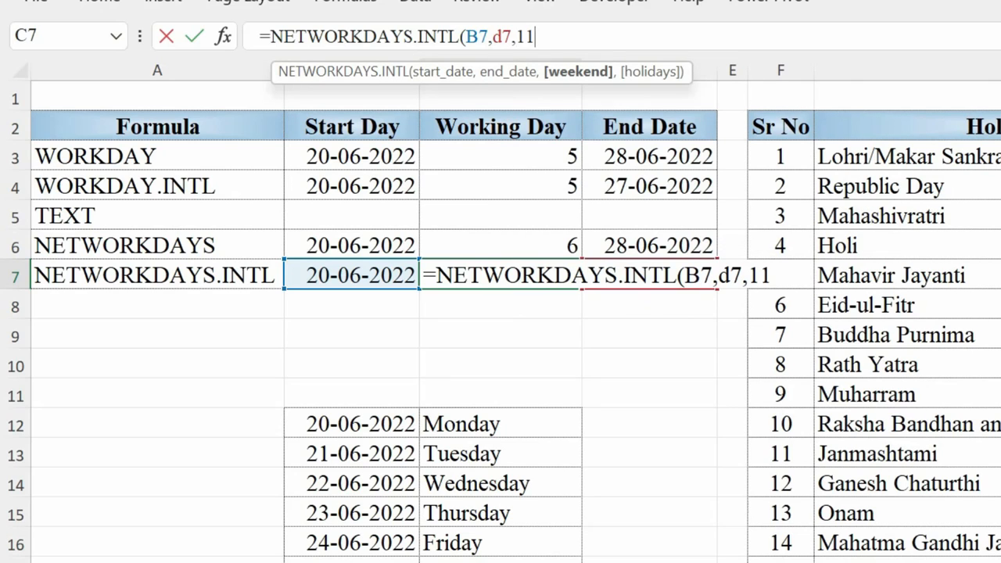
{"action": "type", "text": ","}
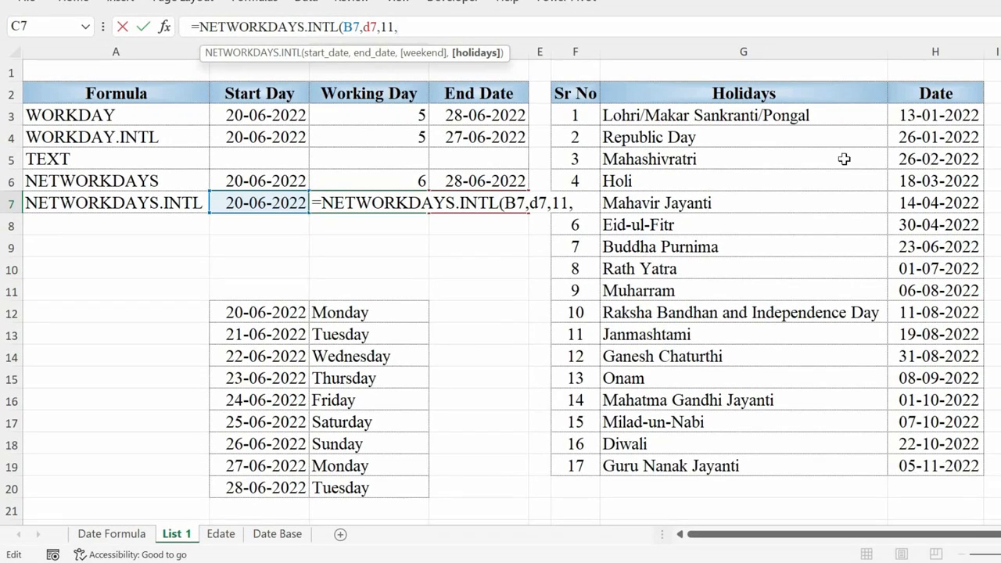
{"action": "left_click_drag", "start_coordinate": [906, 116], "coordinate": [910, 466]}
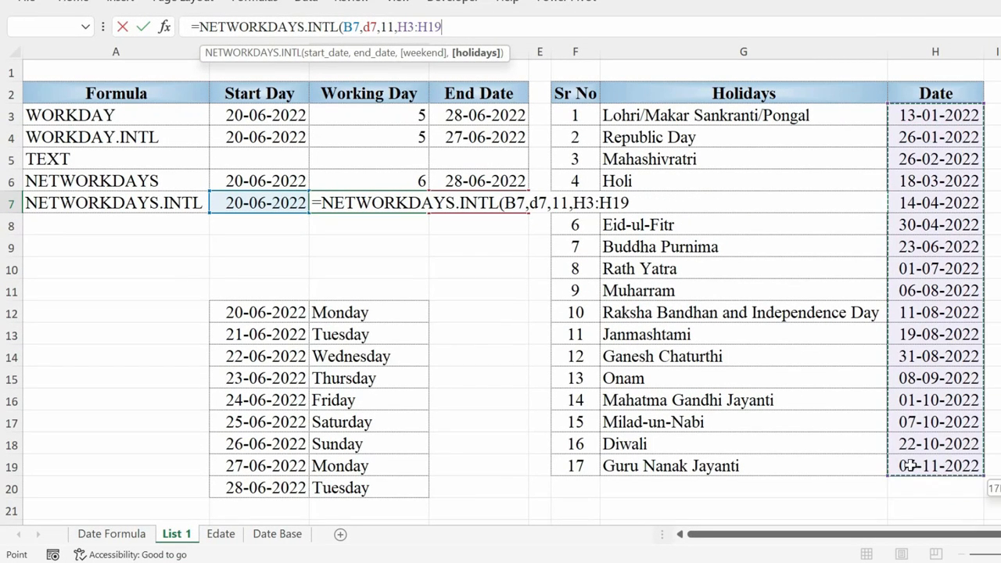
{"action": "type", "text": ")"}
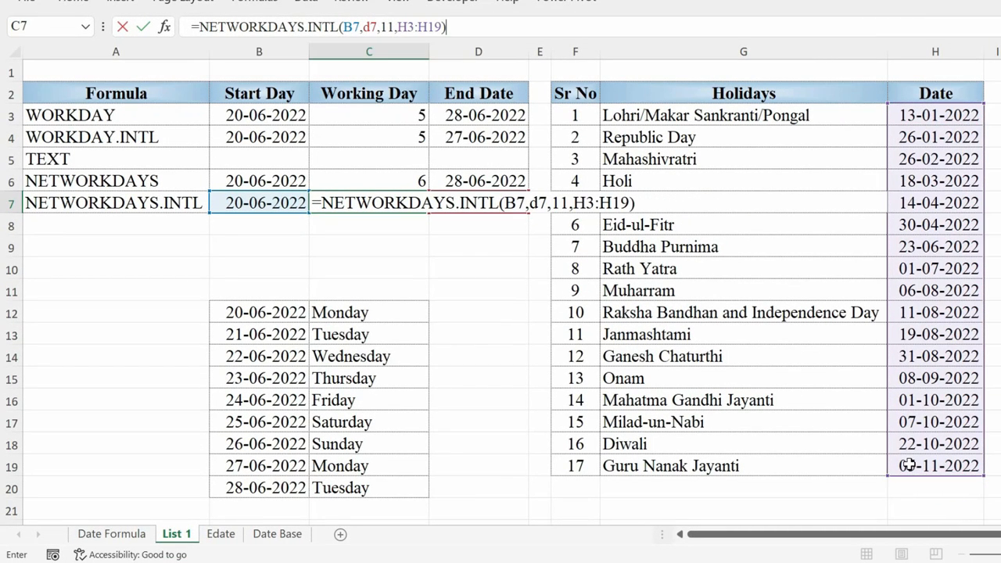
{"action": "key", "text": "Return"}
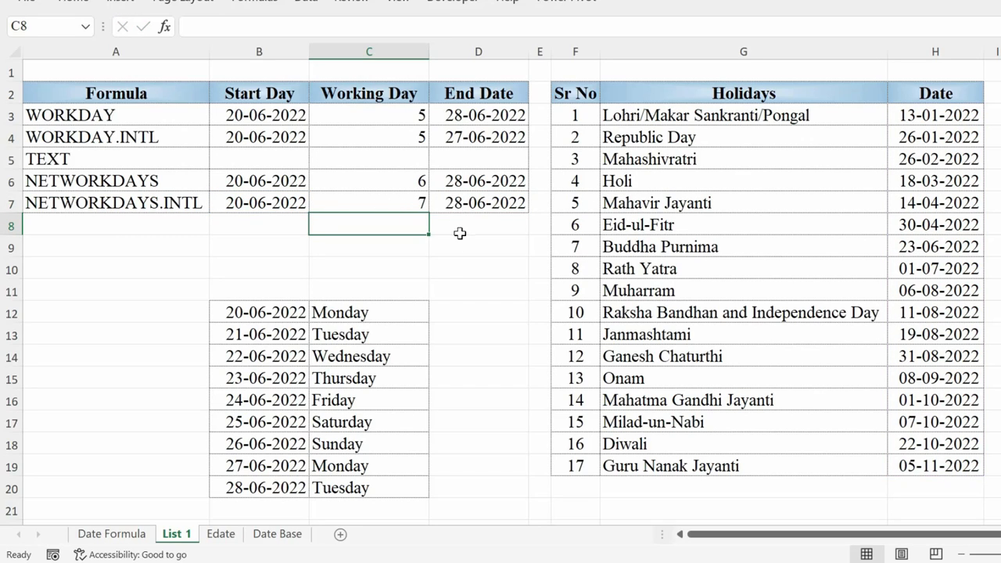
- Count the working dates with only Sunday off by selecting B12:B14, B16:B17 and B19:B20 in the date list
{"action": "left_click", "coordinate": [340, 290]}
{"action": "left_click_drag", "start_coordinate": [261, 307], "coordinate": [266, 355]}
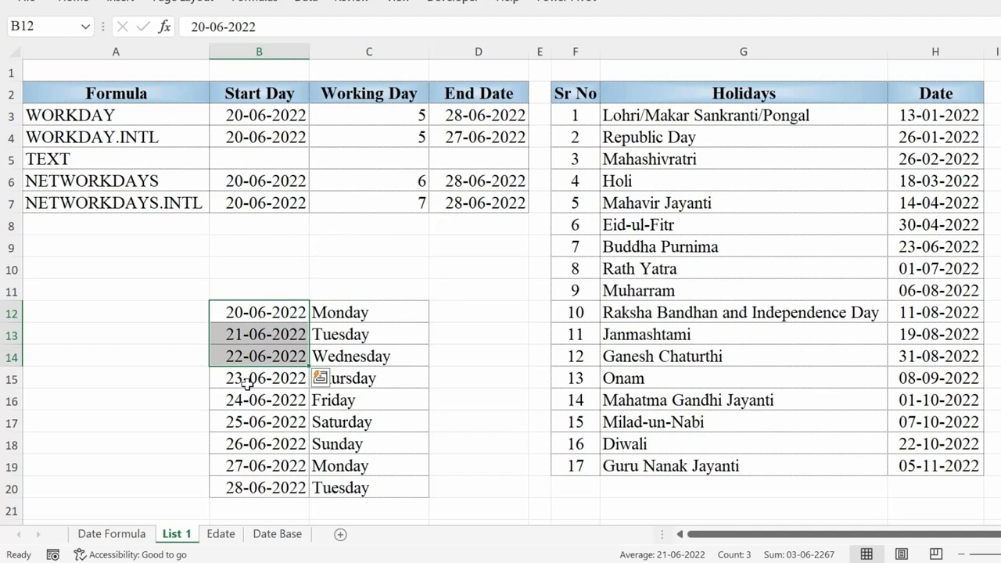
{"action": "left_click_drag", "start_coordinate": [259, 399], "coordinate": [259, 422]}
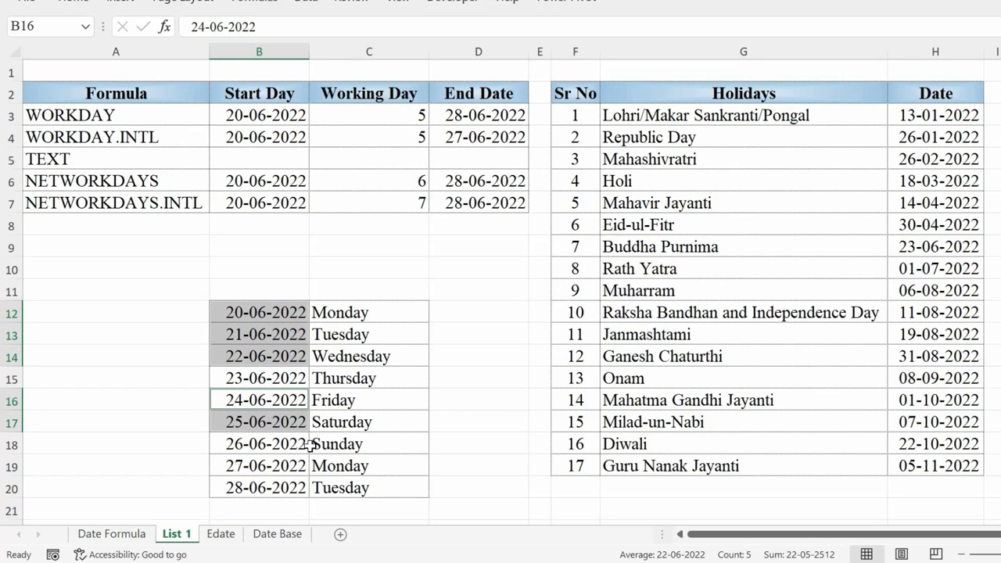
{"action": "mouse_move", "coordinate": [281, 475]}
{"action": "left_mouse_down"}
{"action": "mouse_move", "coordinate": [262, 488]}
{"action": "mouse_move", "coordinate": [280, 485]}
{"action": "left_mouse_up"}
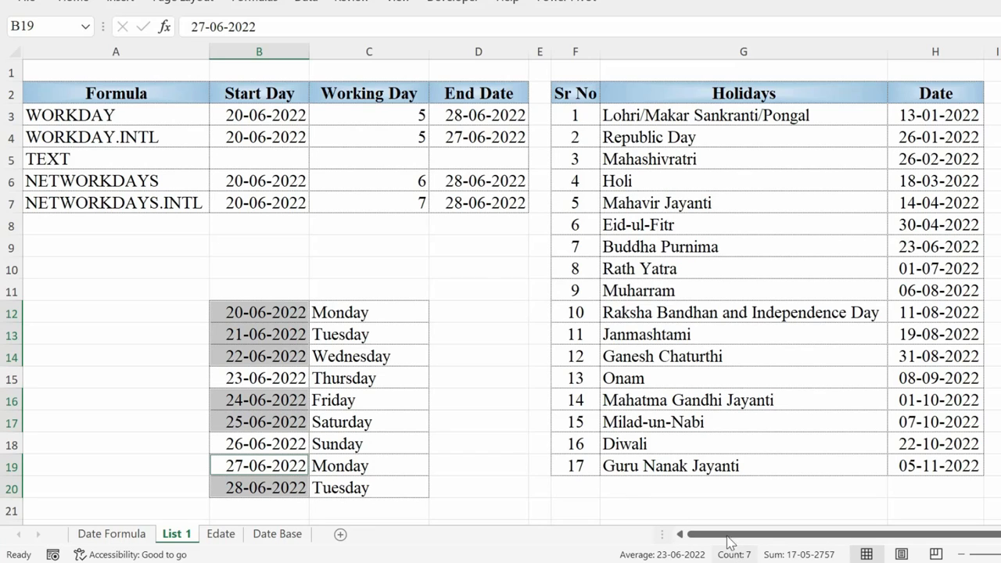
- Compare the NETWORKDAYS and NETWORKDAYS.INTL results in C6 and C7 along with their labels in column A
{"action": "left_click", "coordinate": [346, 204]}
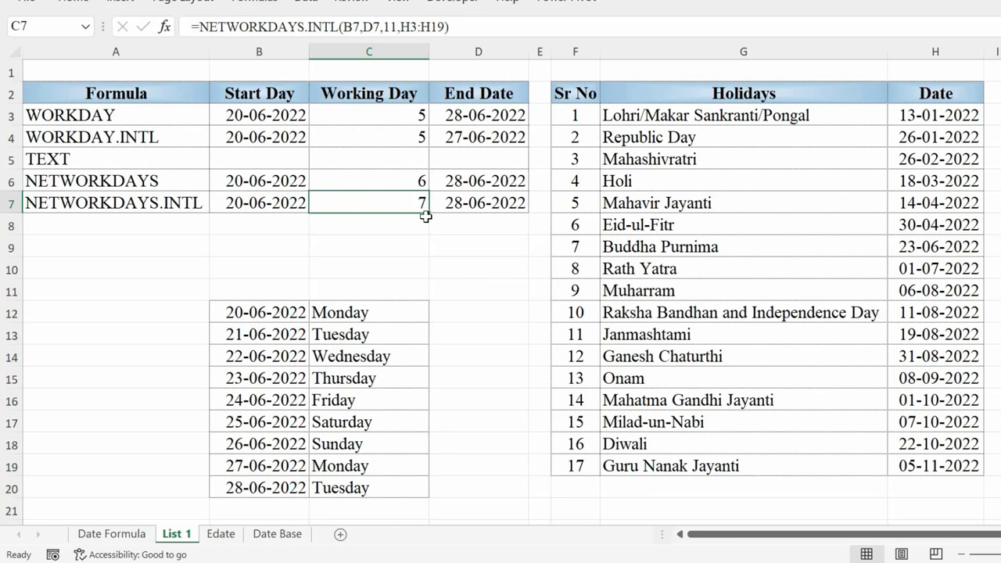
{"action": "left_click_drag", "start_coordinate": [402, 184], "coordinate": [406, 201]}
{"action": "left_click", "coordinate": [127, 177]}
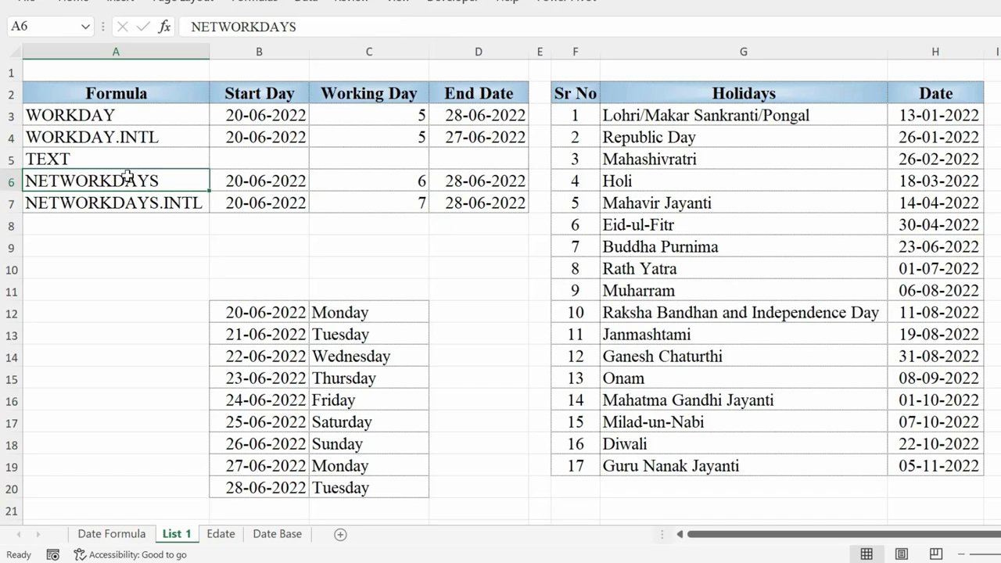
{"action": "left_click", "coordinate": [170, 208]}
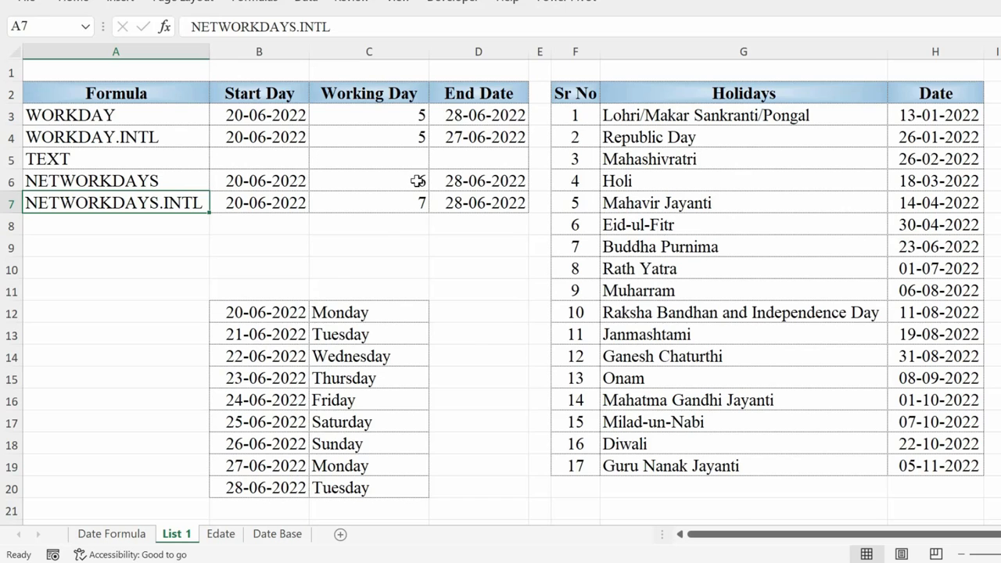
- On the Edate sheet, enter =EDATE(F3,1) in G3 to add one month to the first joining date
{"action": "key", "text": "ctrl+Page_Down"}
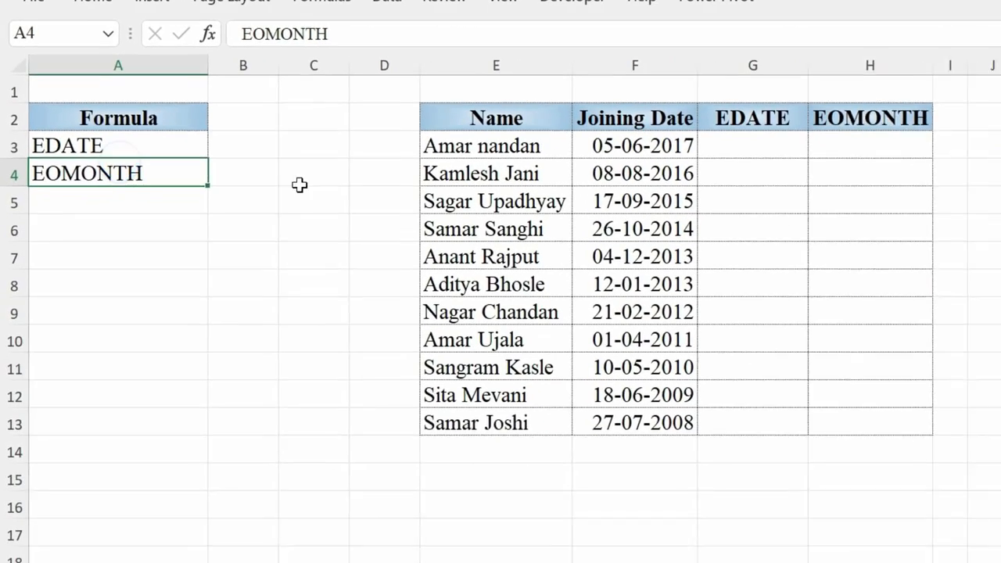
{"action": "left_click", "coordinate": [715, 136]}
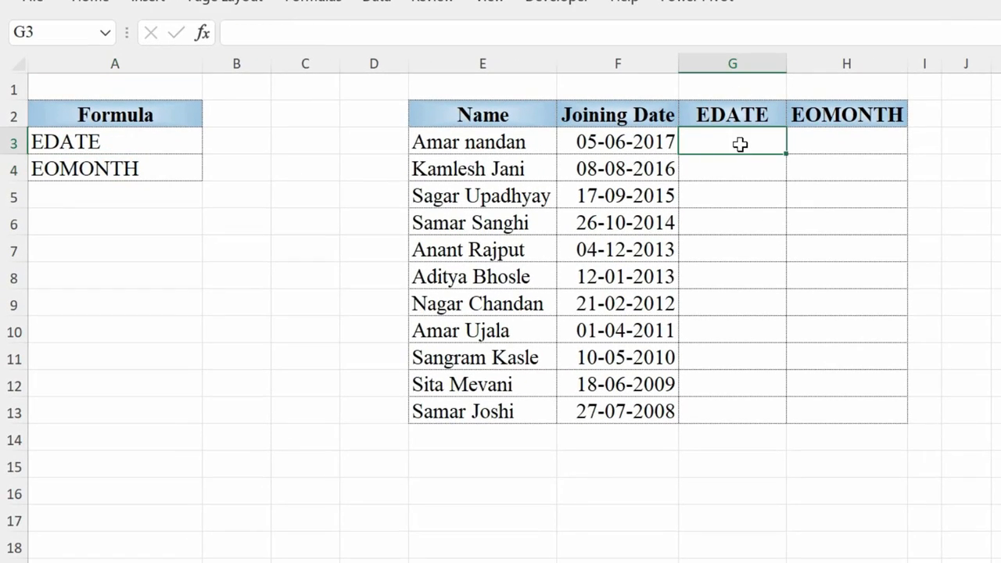
{"action": "type", "text": "=ed"}
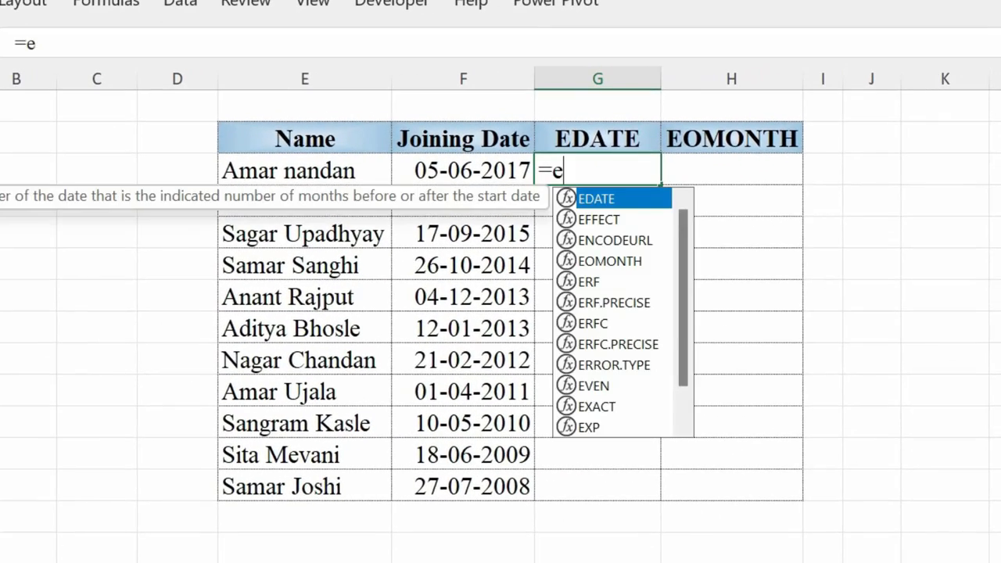
{"action": "key", "text": "Tab"}
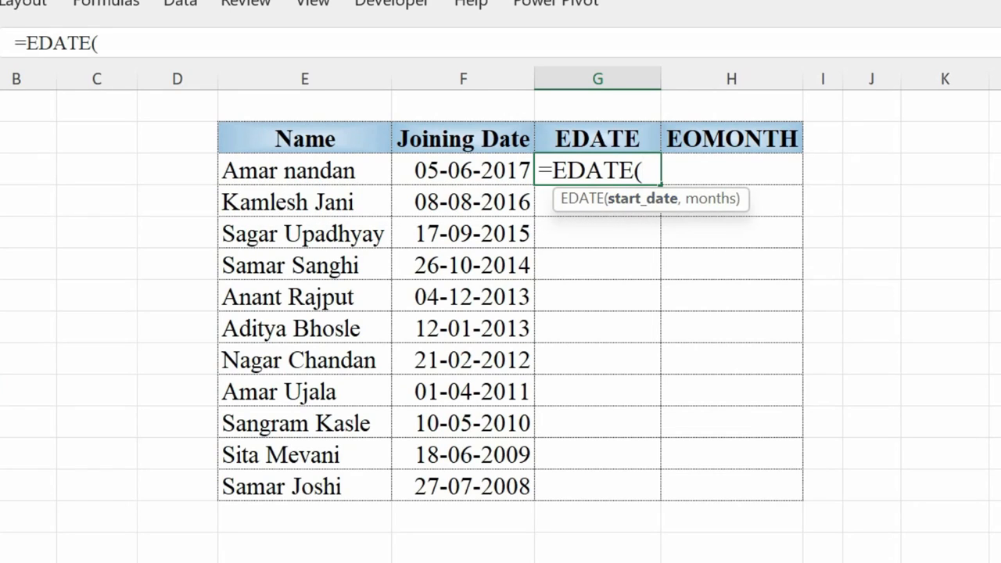
{"action": "left_click", "coordinate": [470, 164]}
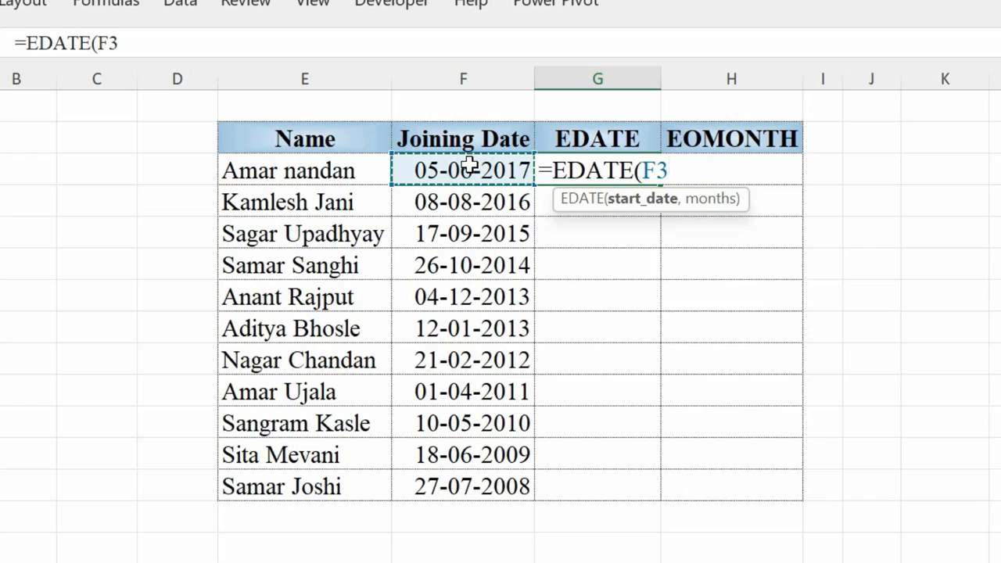
{"action": "type", "text": ","}
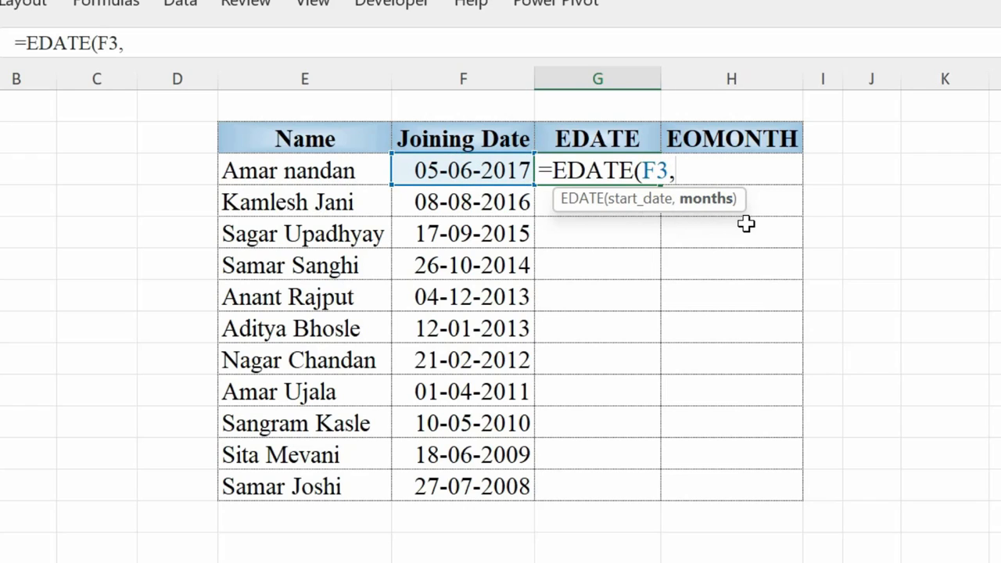
{"action": "type", "text": "1)"}
{"action": "key", "text": "Return"}
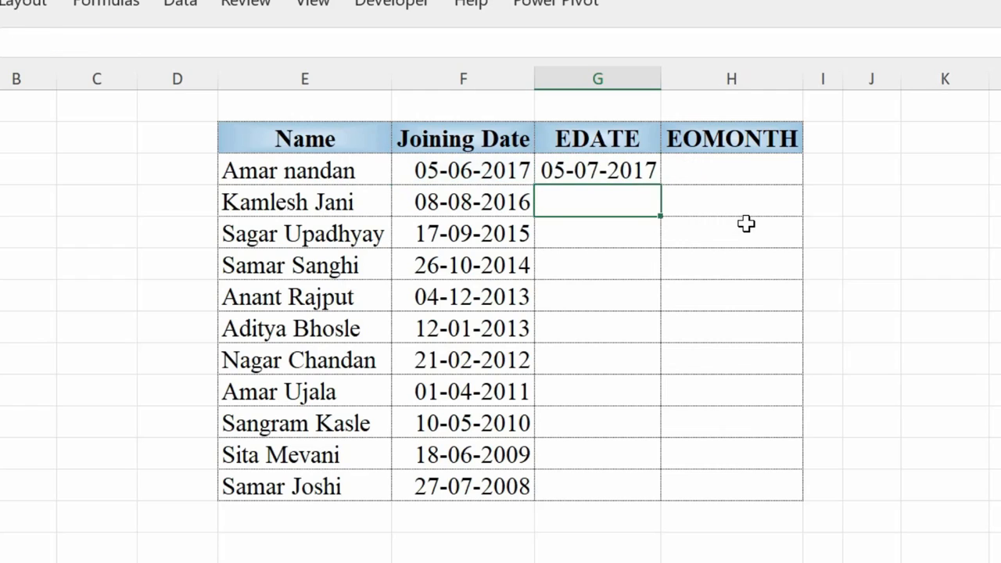
- Change the EDATE formula in G3 to =EDATE(F3,2) to add two months to the joining date
{"action": "left_click", "coordinate": [566, 182]}
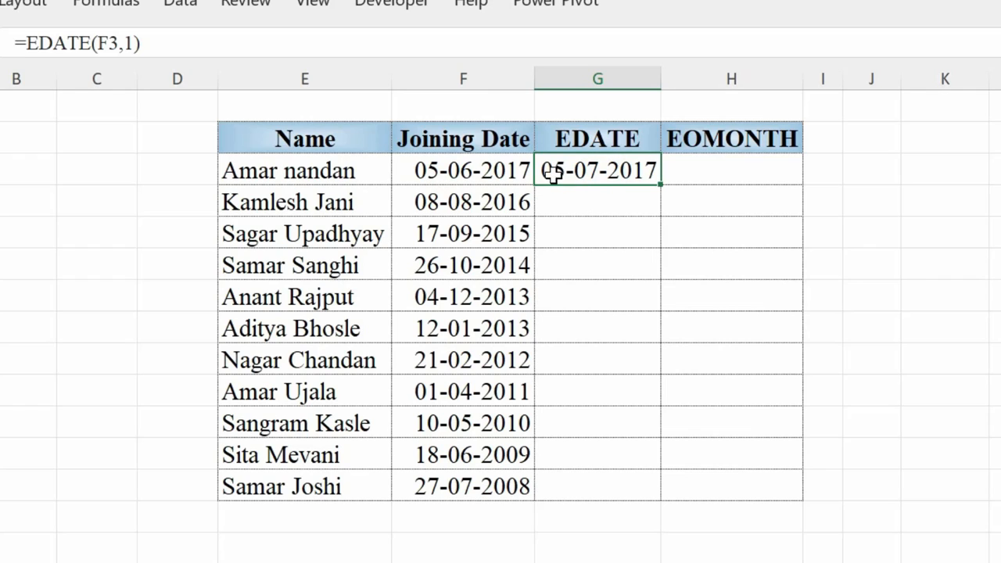
{"action": "key", "text": "F2"}
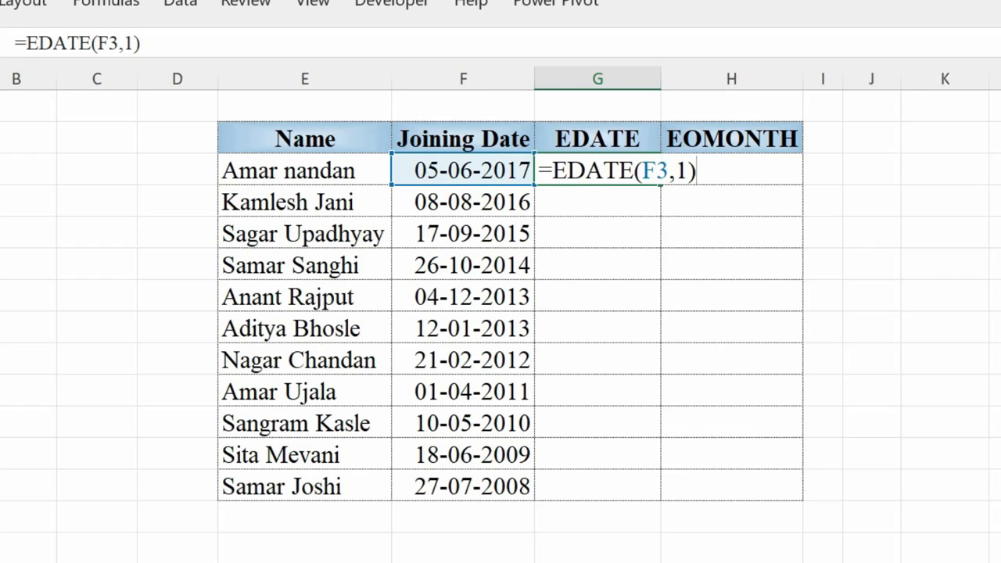
{"action": "key", "text": "Left"}
{"action": "key", "text": "BackSpace"}
{"action": "type", "text": "2"}
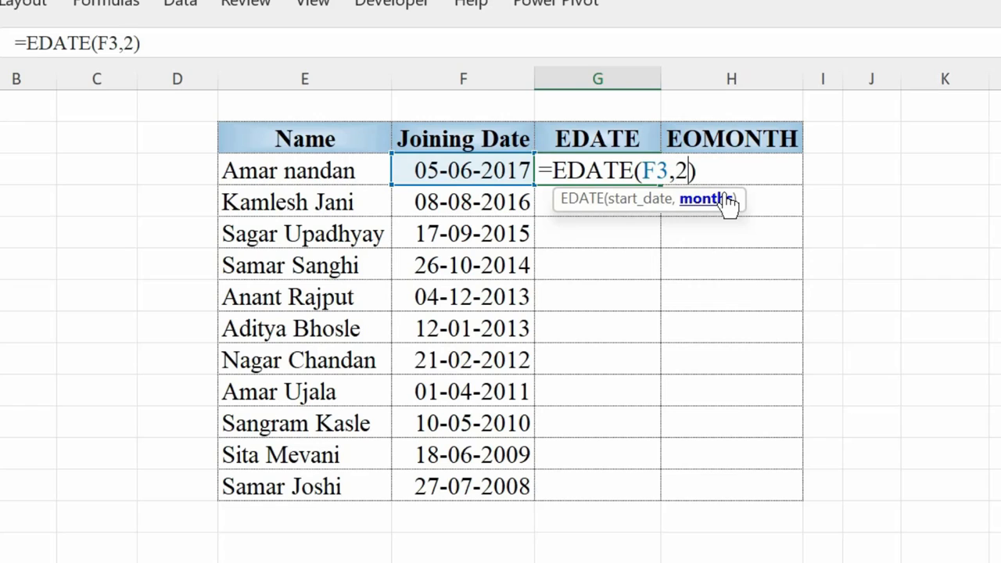
{"action": "key", "text": "Return"}
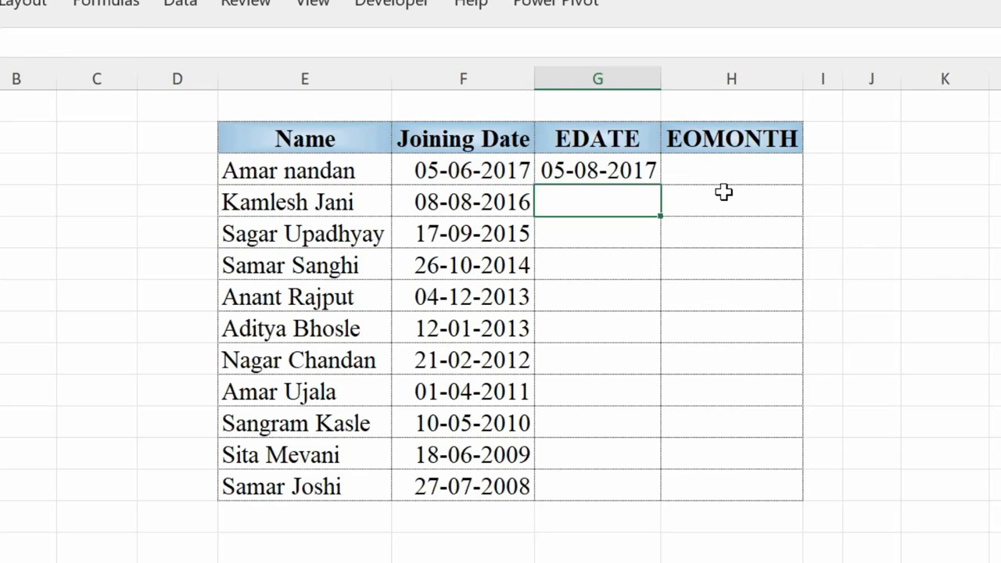
- Make the month argument in G3 negative, =EDATE(F3,-2), to go two months before the joining date
{"action": "left_click", "coordinate": [632, 173]}
{"action": "key", "text": "F2"}
{"action": "key", "text": "Left"}
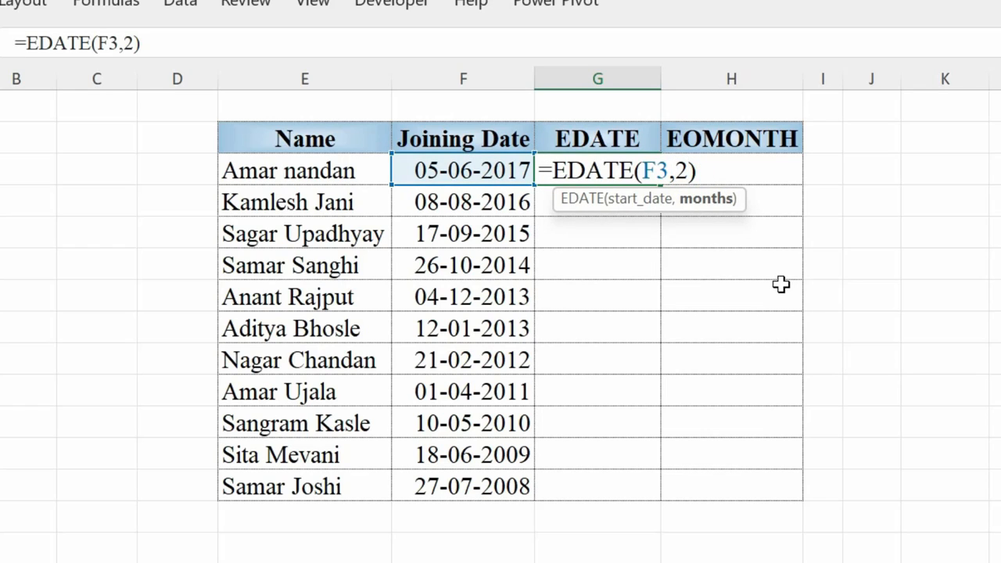
{"action": "type", "text": "-"}
{"action": "key", "text": "Return"}
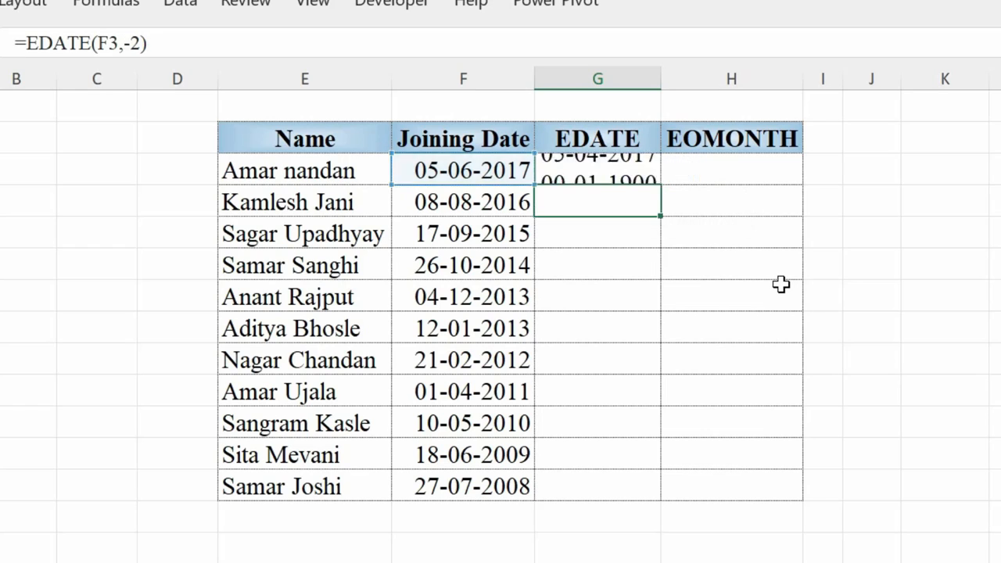
- Replace the month argument in G3 with 12*60 so the formula adds 60 years to the joining date
{"action": "left_click", "coordinate": [615, 168]}
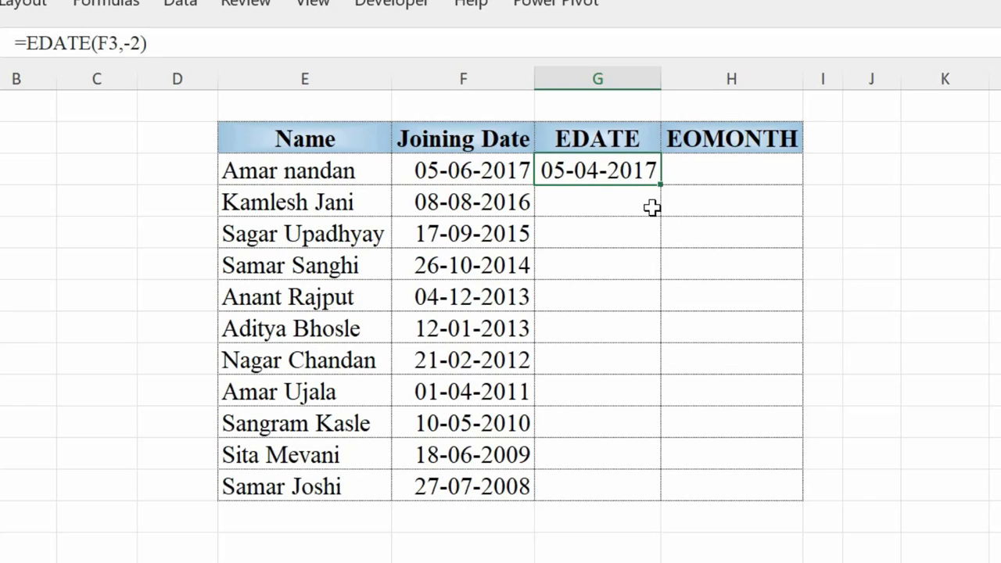
{"action": "key", "text": "F2"}
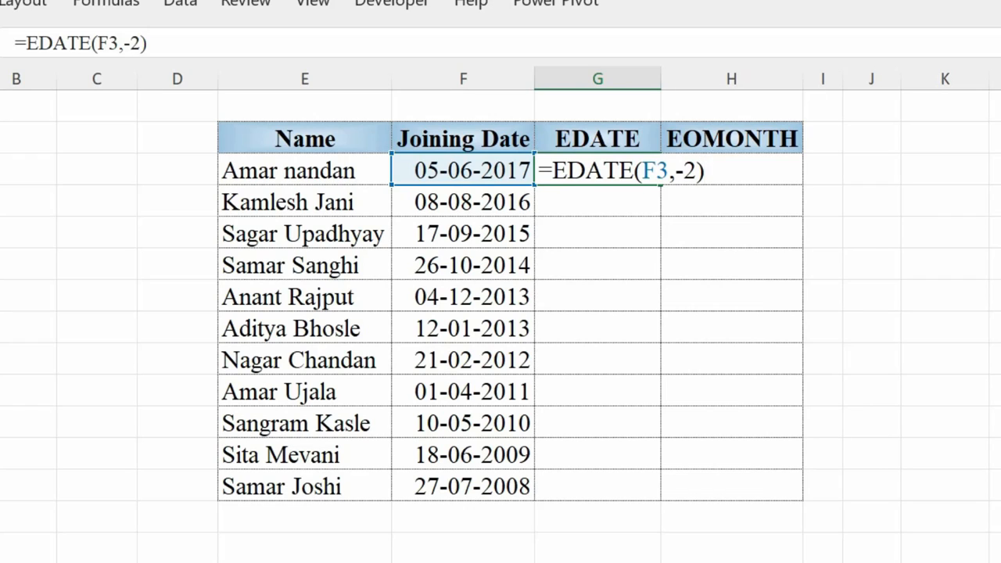
{"action": "key", "text": "Left"}
{"action": "key", "text": "BackSpace"}
{"action": "key", "text": "BackSpace"}
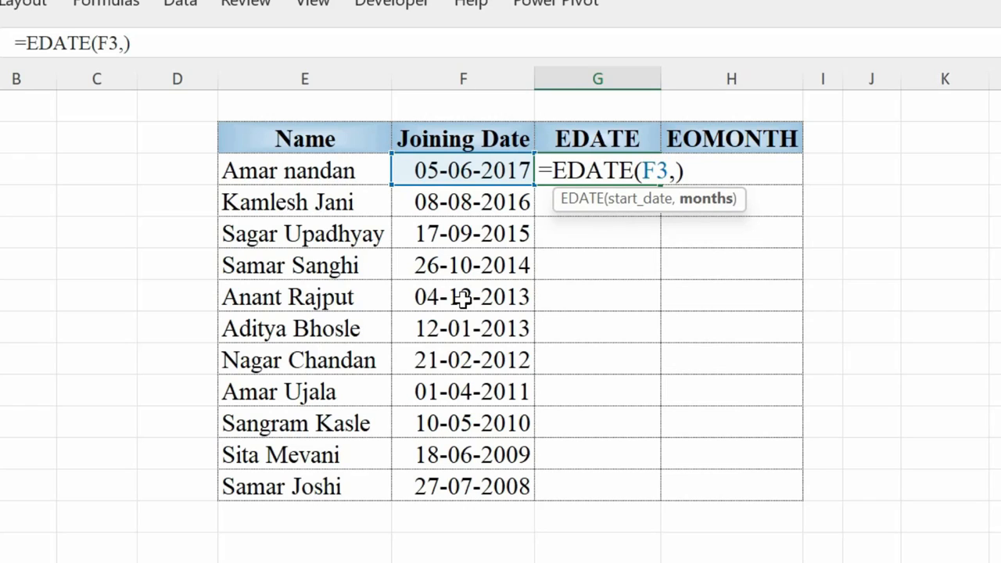
{"action": "type", "text": "12*"}
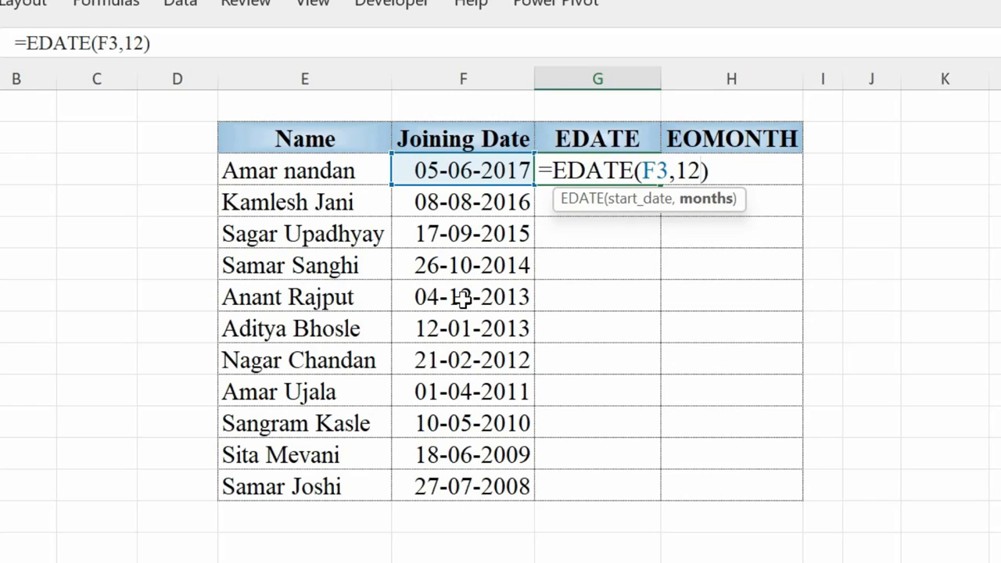
{"action": "type", "text": "60"}
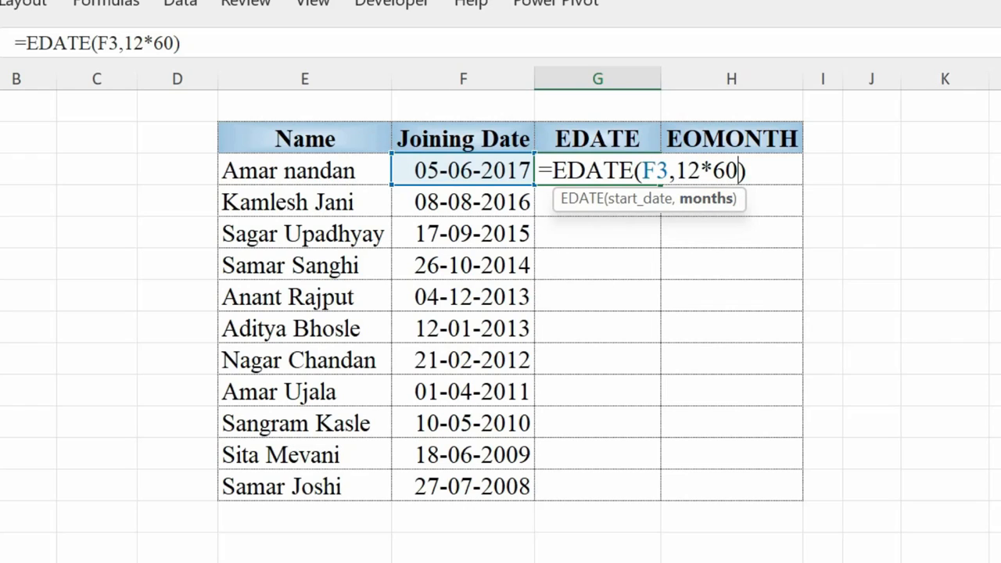
{"action": "key", "text": "Return"}
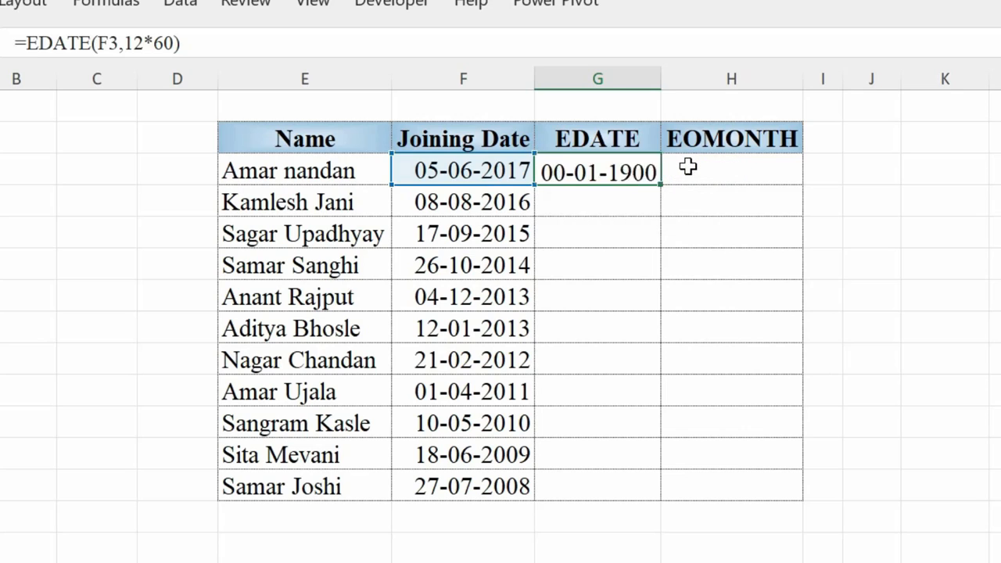
- Copy the EDATE formula from G3 into the whole EDATE column, G3:G13
{"action": "key", "text": "Up"}
{"action": "key", "text": "ctrl+c"}
{"action": "key", "text": "Left"}
{"action": "key", "text": "Left"}
{"action": "key", "text": "Down"}
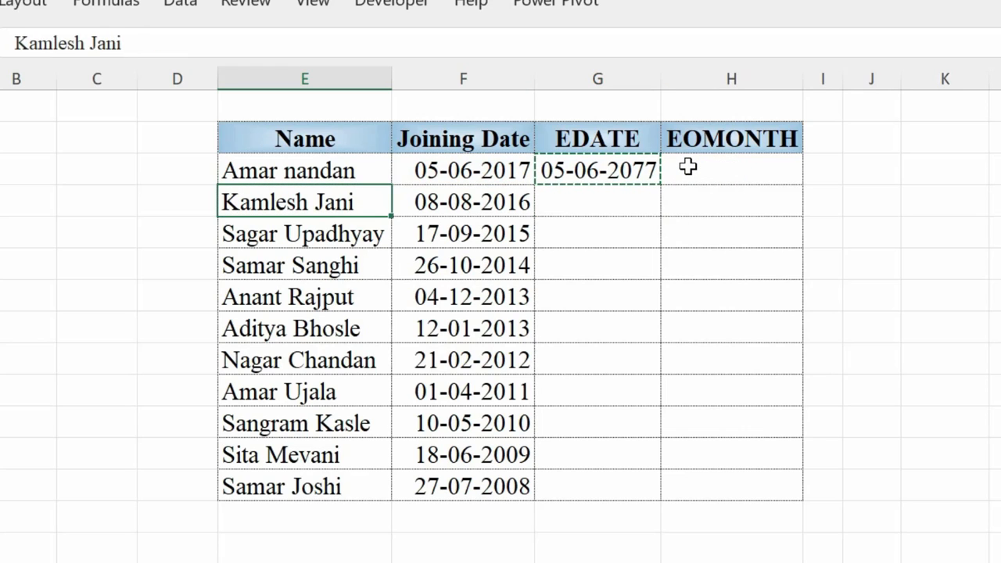
{"action": "key", "text": "ctrl+Down"}
{"action": "key", "text": "Right"}
{"action": "key", "text": "Right"}
{"action": "key", "text": "ctrl+shift+Up"}
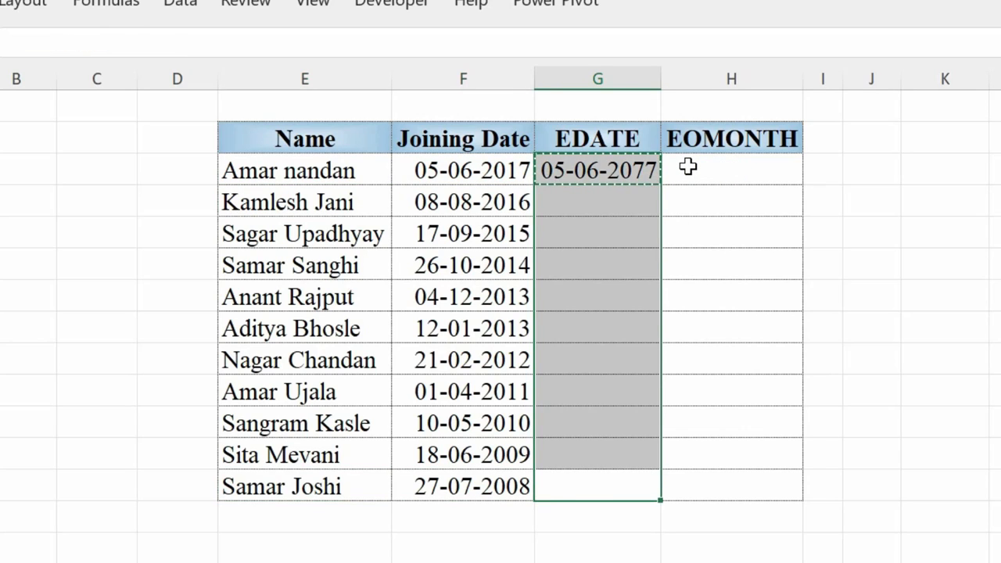
{"action": "key", "text": "ctrl+v"}
- Review the names and joining dates beside the filled EDATE column
{"action": "left_click", "coordinate": [307, 151]}
{"action": "left_click_drag", "start_coordinate": [307, 151], "coordinate": [313, 230]}
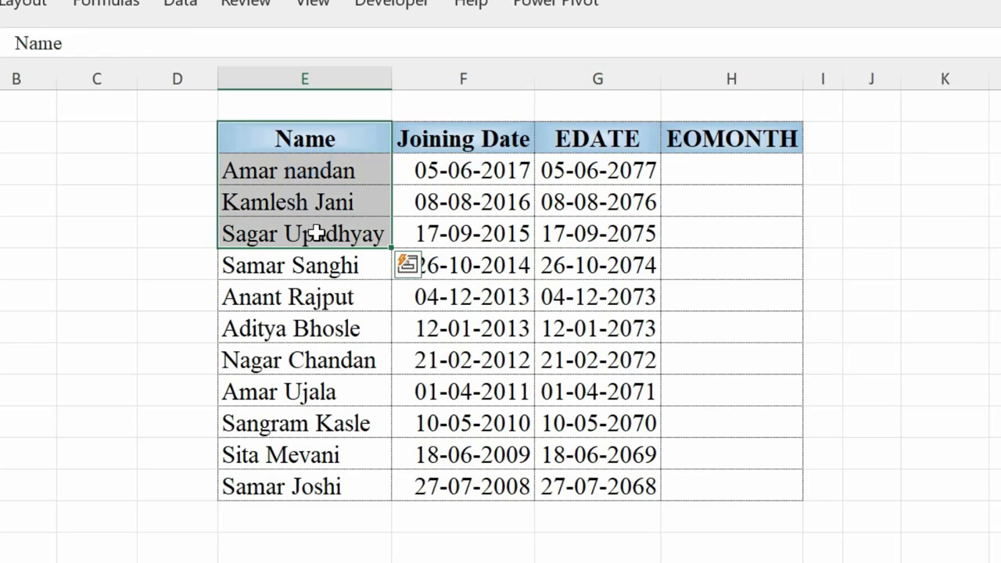
{"action": "left_click_drag", "start_coordinate": [488, 208], "coordinate": [485, 360]}
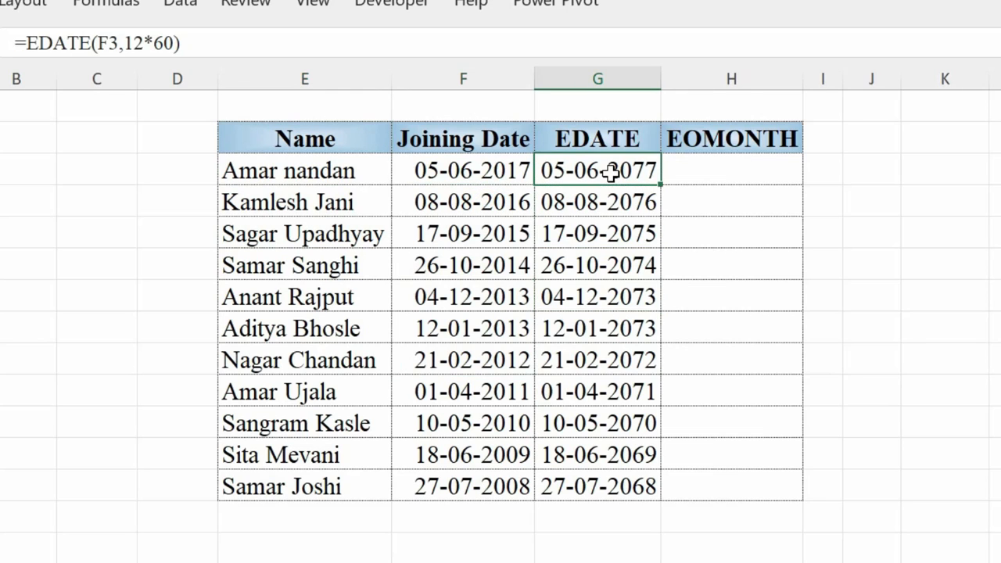
- Set the EDATE month argument to 15 for all of G3:G13 at once, starting from =EDATE(F3,15)
{"action": "left_click_drag", "start_coordinate": [610, 169], "coordinate": [618, 489]}
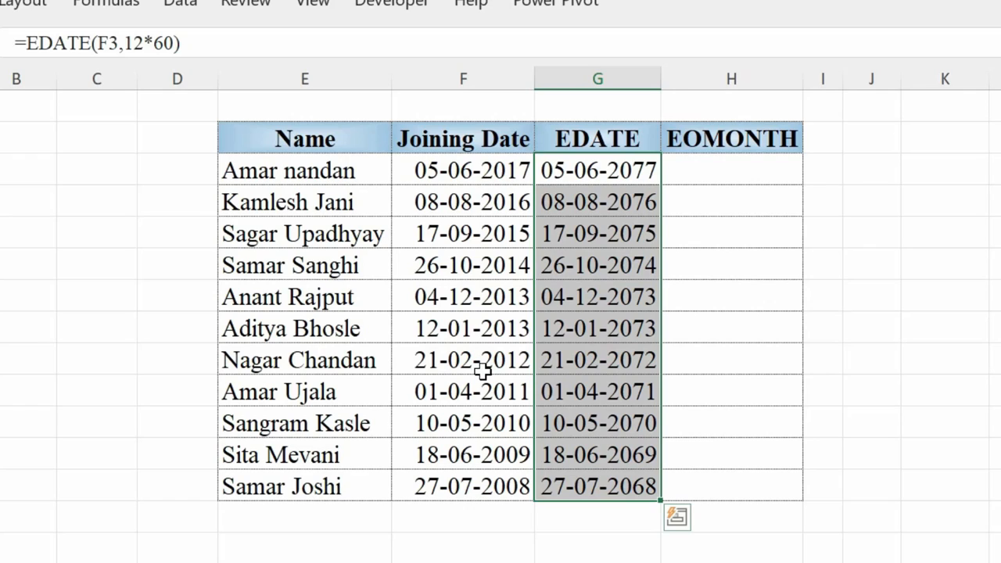
{"action": "key", "text": "F2"}
{"action": "key", "text": "Left"}
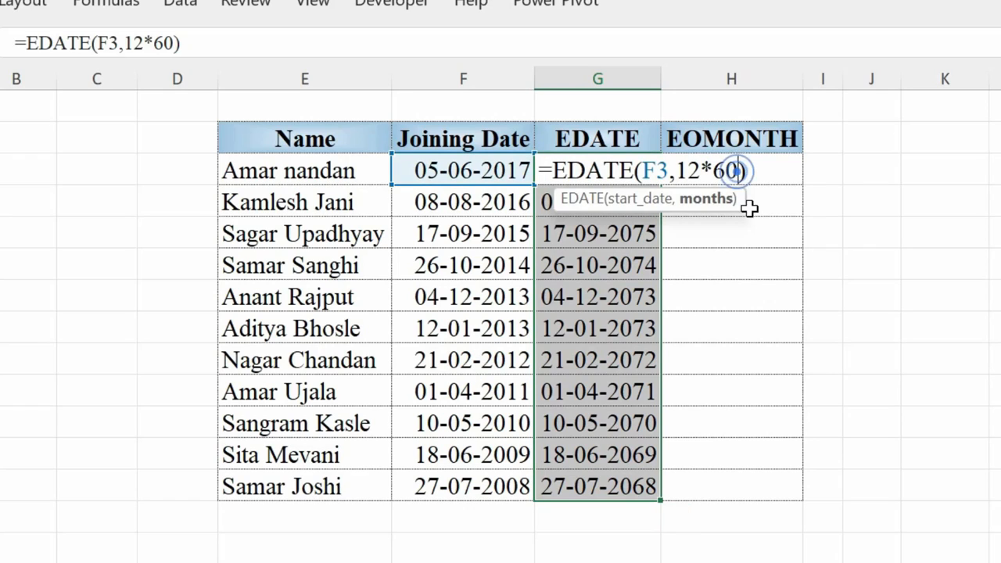
{"action": "key", "text": "BackSpace"}
{"action": "key", "text": "BackSpace"}
{"action": "key", "text": "BackSpace"}
{"action": "key", "text": "BackSpace"}
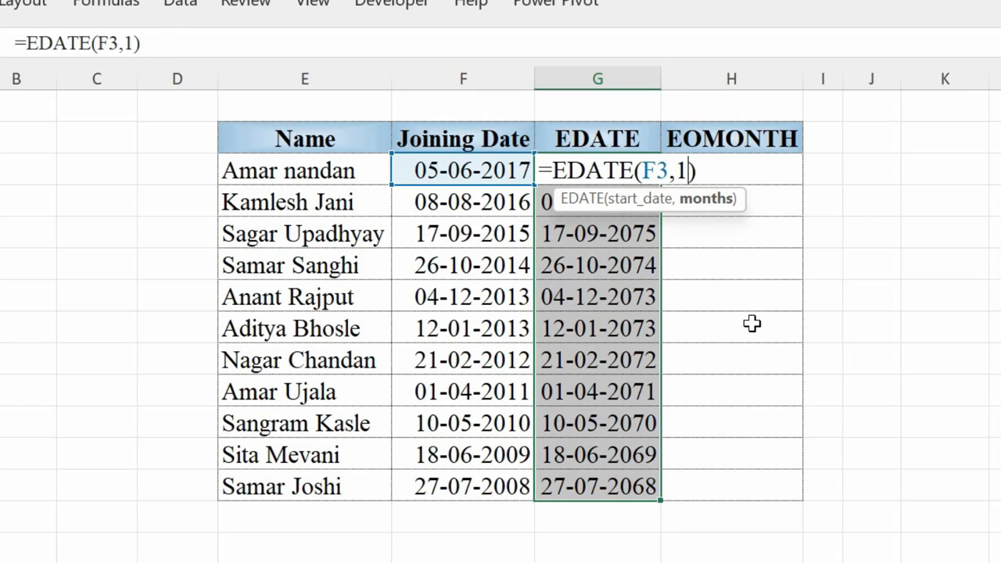
{"action": "type", "text": "5"}
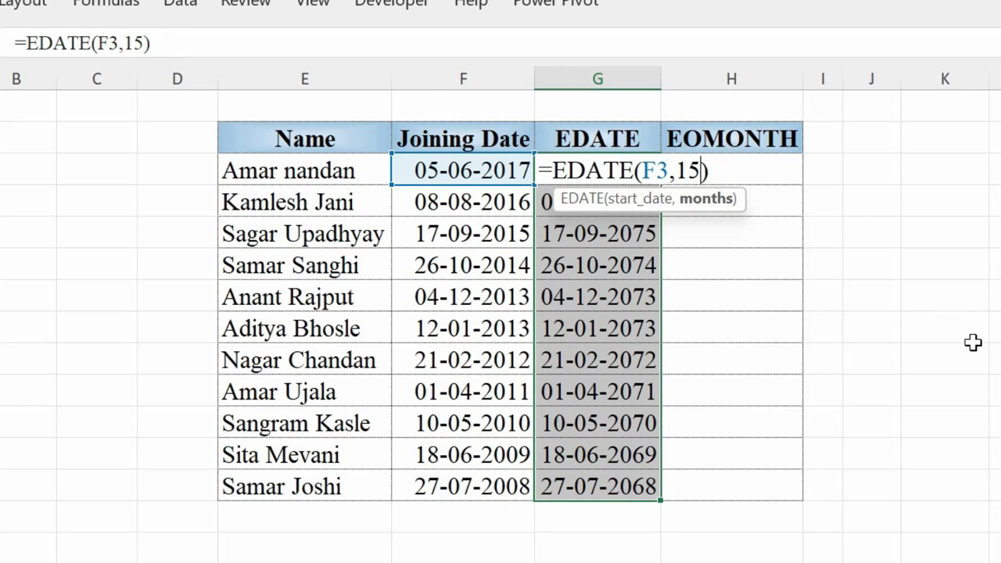
{"action": "key", "text": "ctrl+Return"}
- Review the EDATE results in G3:G11, the formula in G6 and the EOMONTH header
{"action": "left_click_drag", "start_coordinate": [649, 170], "coordinate": [639, 425]}
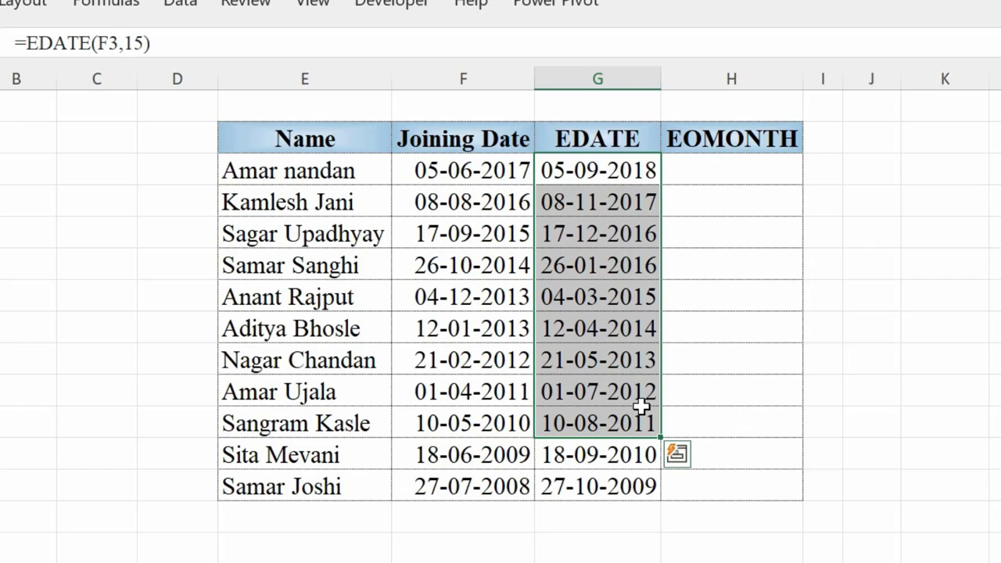
{"action": "left_click", "coordinate": [603, 267]}
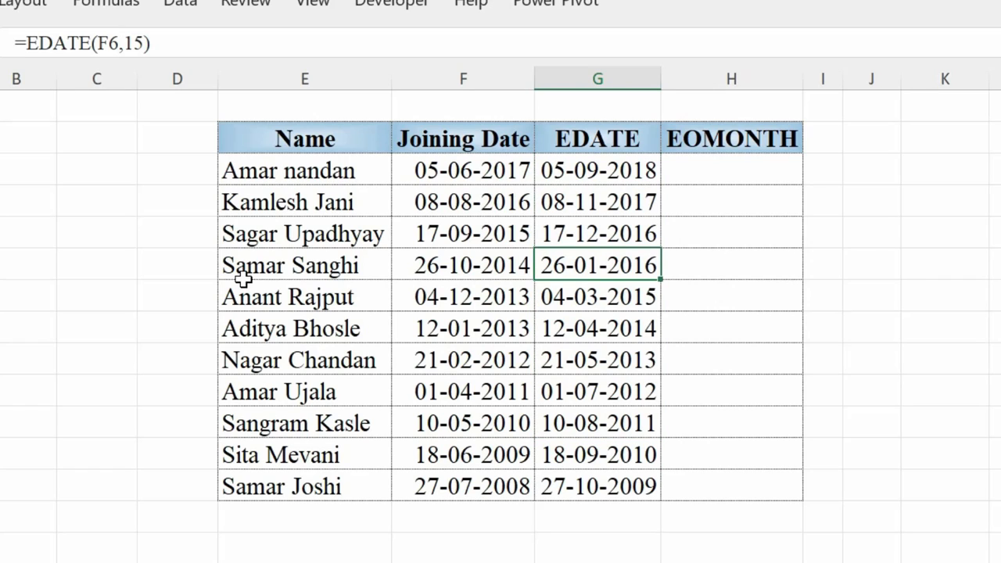
{"action": "left_click", "coordinate": [2, 139]}
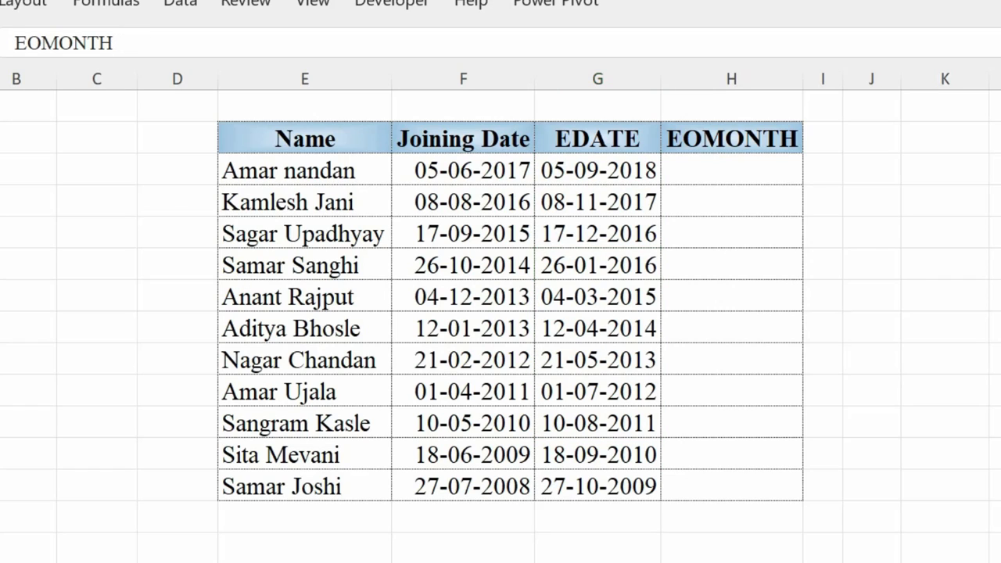
- Enter =EOMONTH(F3,0) in H3 to get the last day of the first joining date's month
{"action": "left_click", "coordinate": [747, 172]}
{"action": "type", "text": "=eom"}
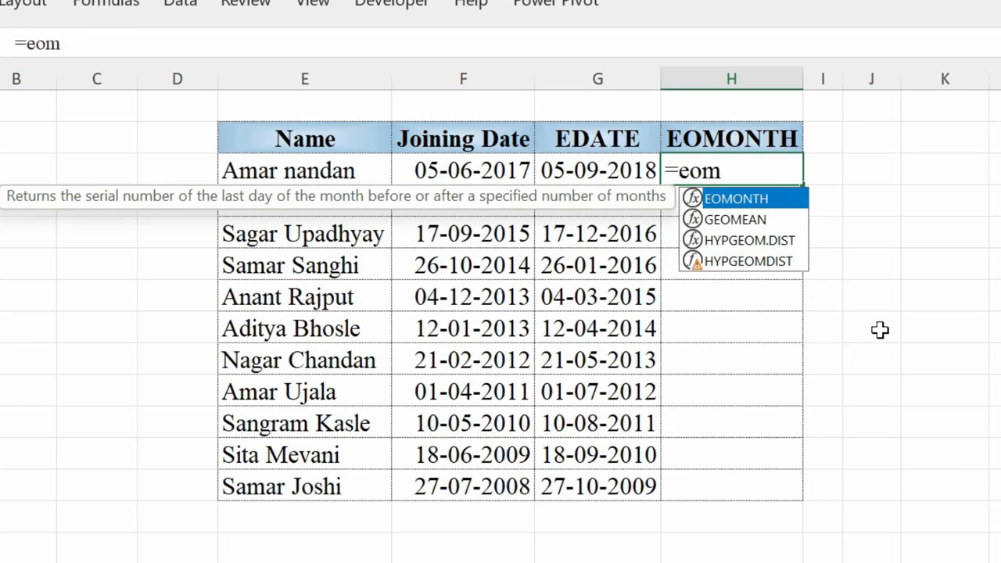
{"action": "key", "text": "Tab"}
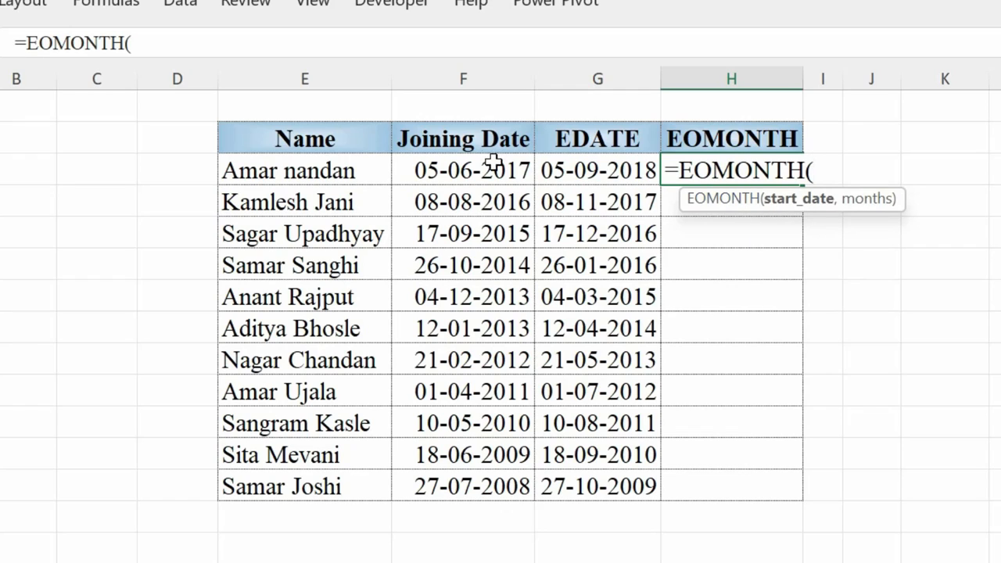
{"action": "left_click", "coordinate": [465, 163]}
{"action": "type", "text": ","}
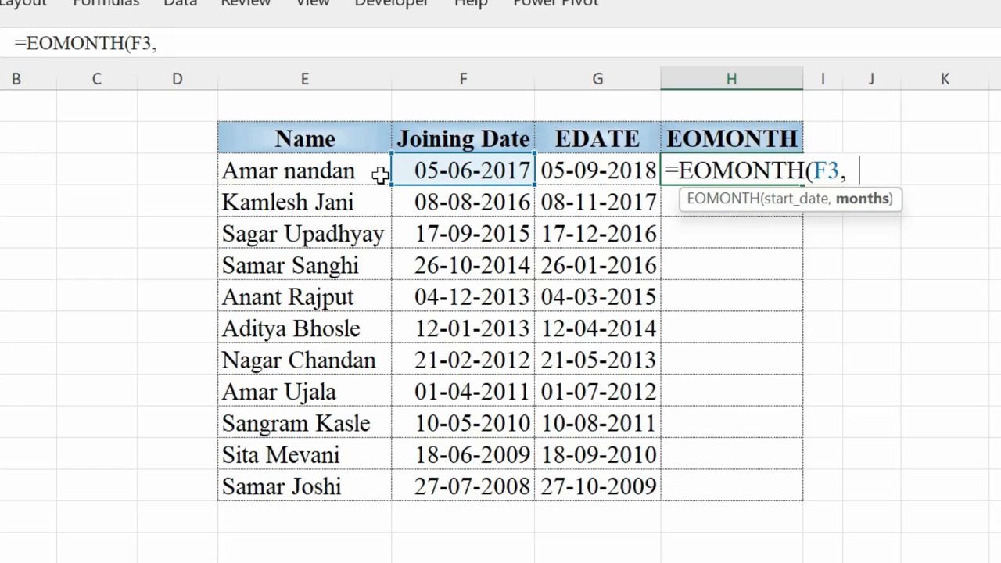
{"action": "type", "text": "0)"}
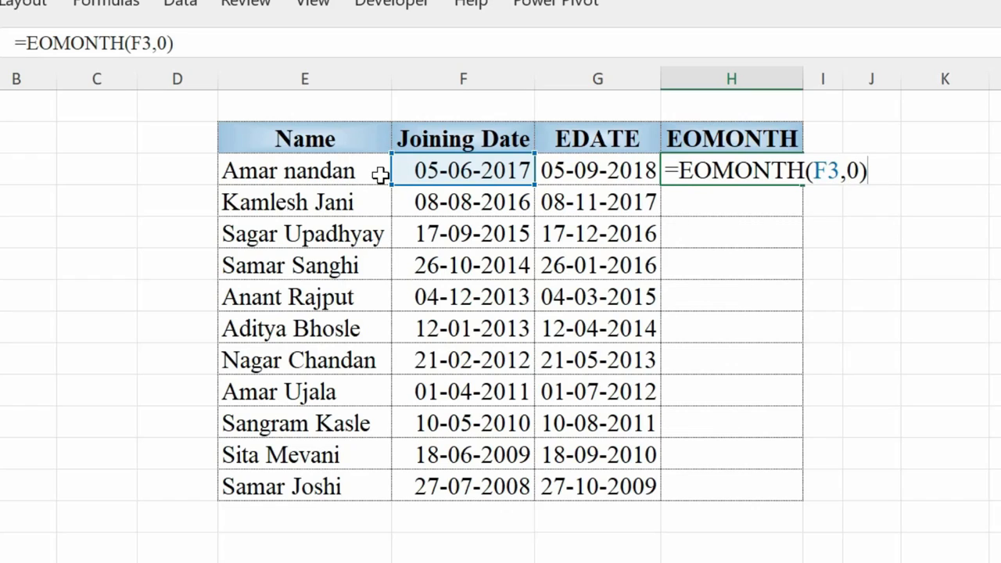
{"action": "key", "text": "Return"}
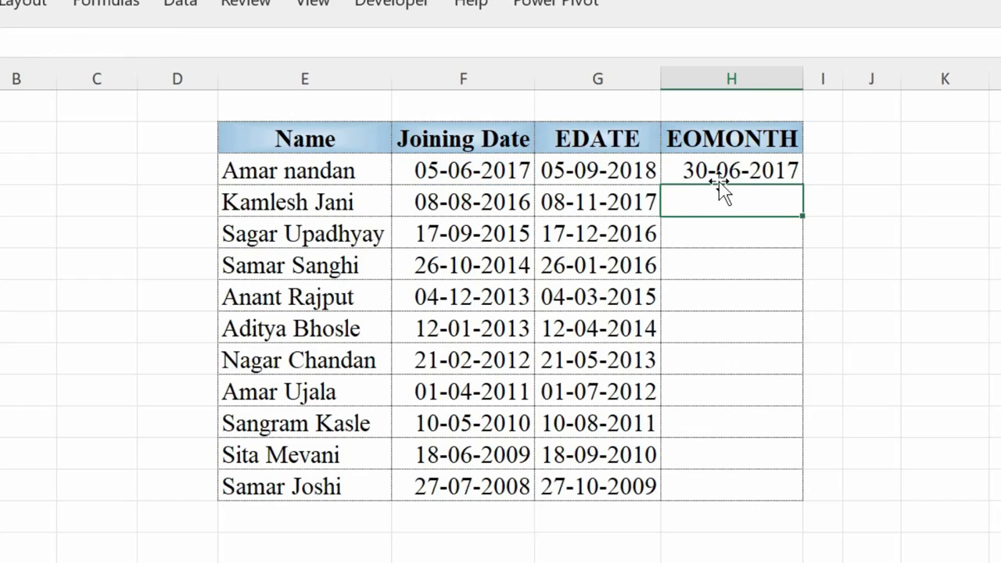
- Copy the EOMONTH formula from H3 into the whole EOMONTH column, H3:H13
{"action": "left_click", "coordinate": [493, 163]}
{"action": "left_click", "coordinate": [733, 173]}
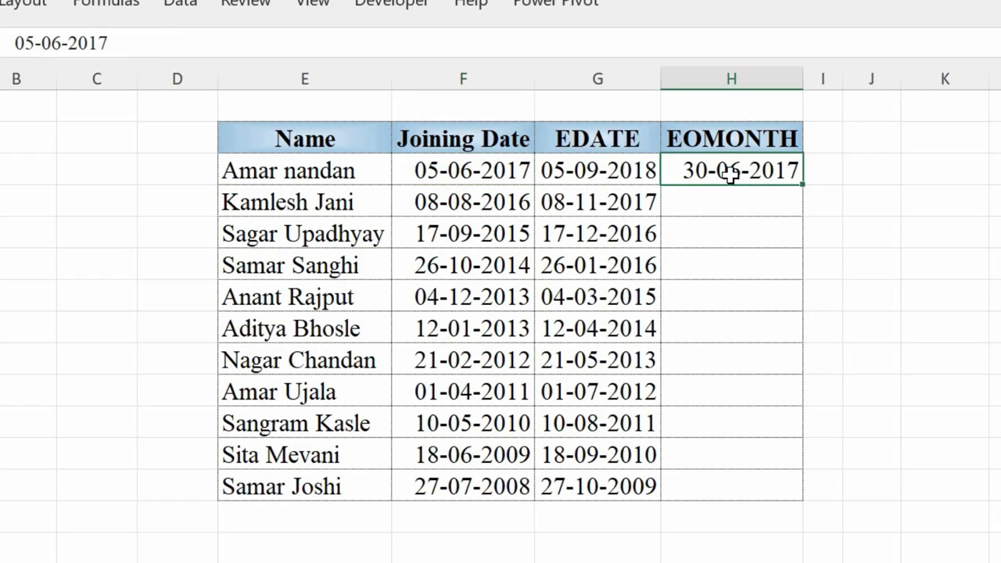
{"action": "key", "text": "ctrl+c"}
{"action": "key", "text": "Left"}
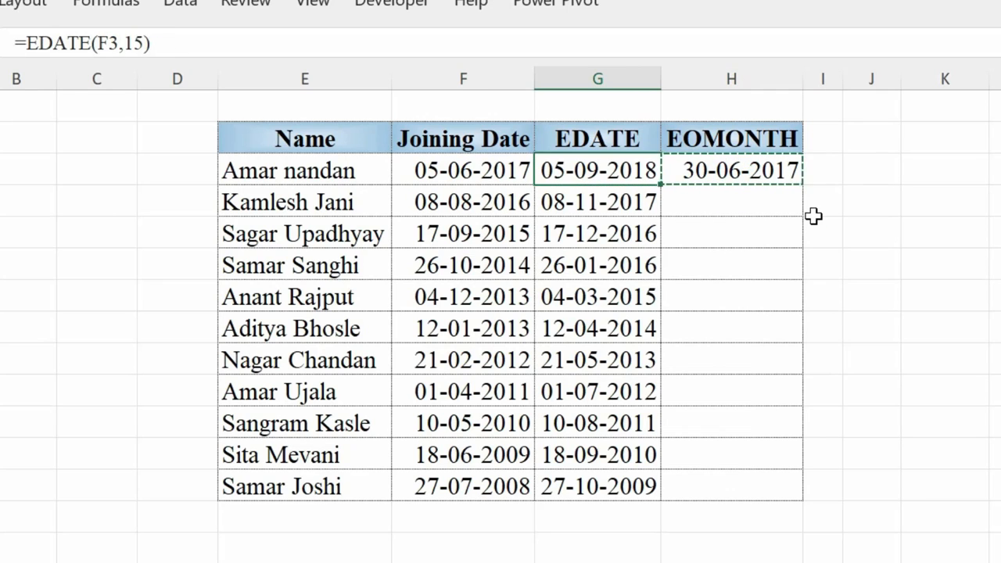
{"action": "key", "text": "ctrl+Down"}
{"action": "key", "text": "Right"}
{"action": "key", "text": "ctrl+shift+Up"}
{"action": "key", "text": "ctrl+v"}
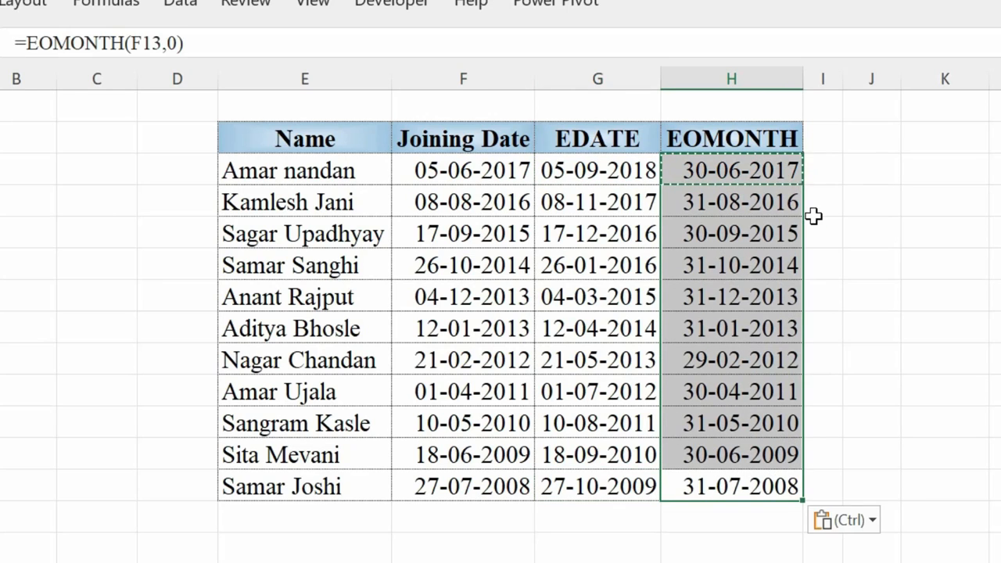
- Compare the joining dates in F13 and F12 with their month-end results in H13 and H12
{"action": "left_click", "coordinate": [715, 485]}
{"action": "left_click", "coordinate": [460, 483]}
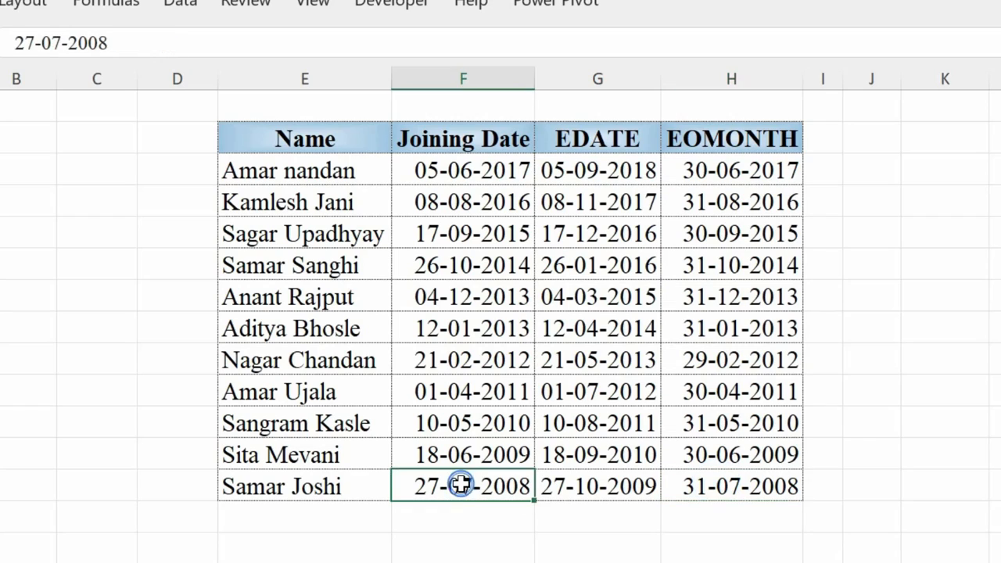
{"action": "left_click", "coordinate": [755, 487]}
{"action": "left_click", "coordinate": [448, 452]}
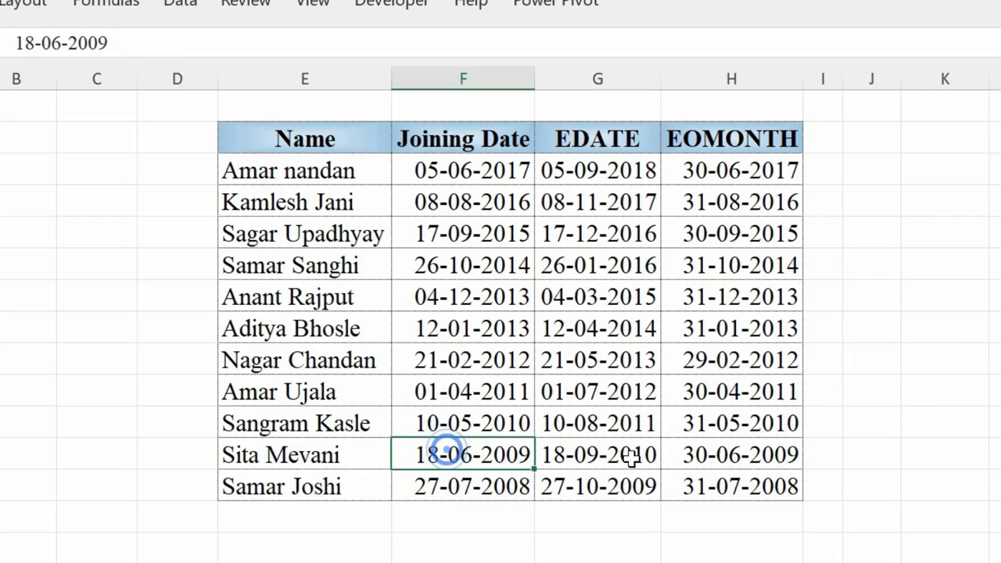
{"action": "left_click", "coordinate": [697, 457]}
- Change the month of the joining date in F13 to February, making it 27-02-2008
{"action": "left_click", "coordinate": [472, 481]}
{"action": "key", "text": "BackSpace"}
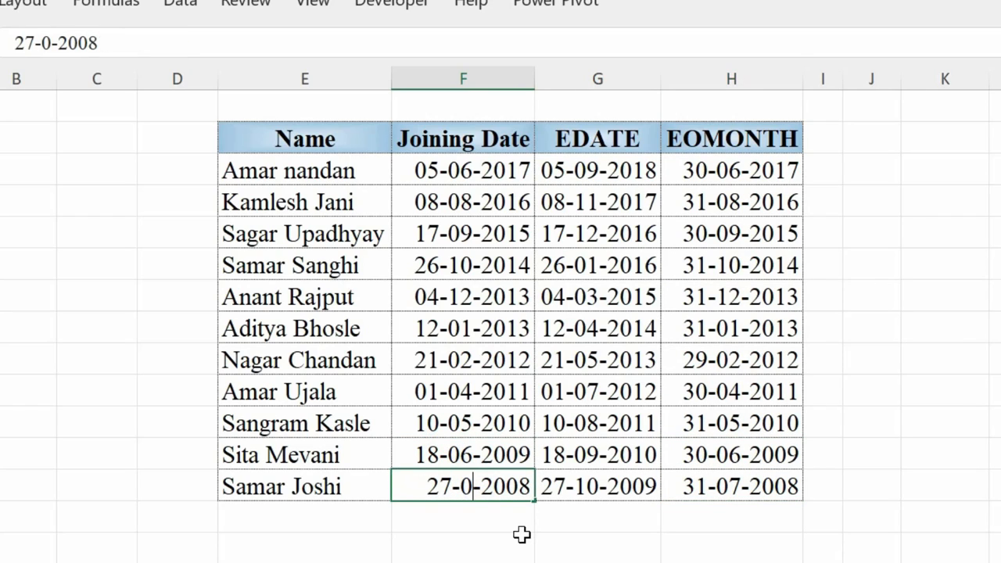
{"action": "type", "text": "2"}
{"action": "key", "text": "Return"}
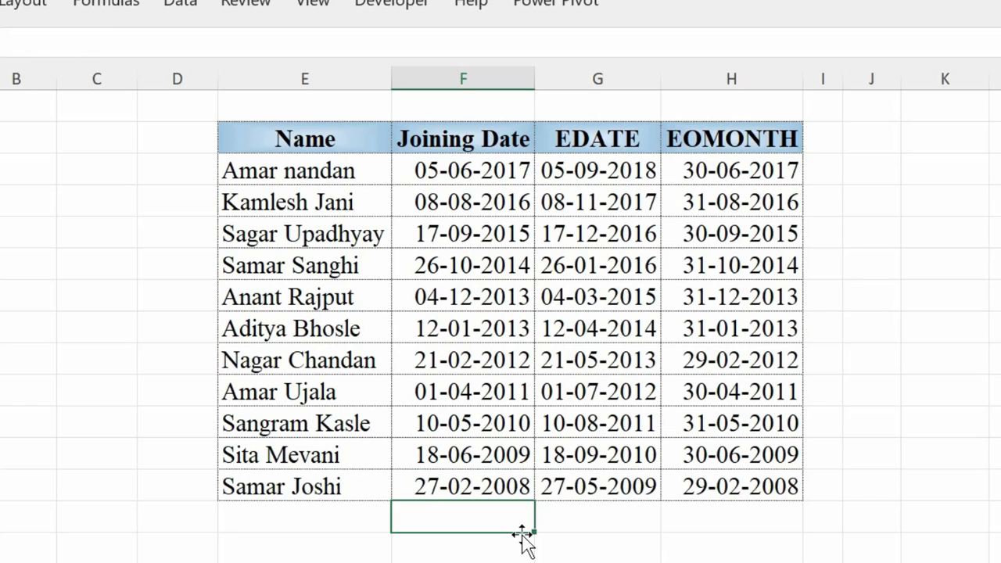
- Change the months argument of the EOMONTH formulas in H3:H13 to 1, giving =EOMONTH(F3,1) in H3
{"action": "left_click", "coordinate": [727, 500]}
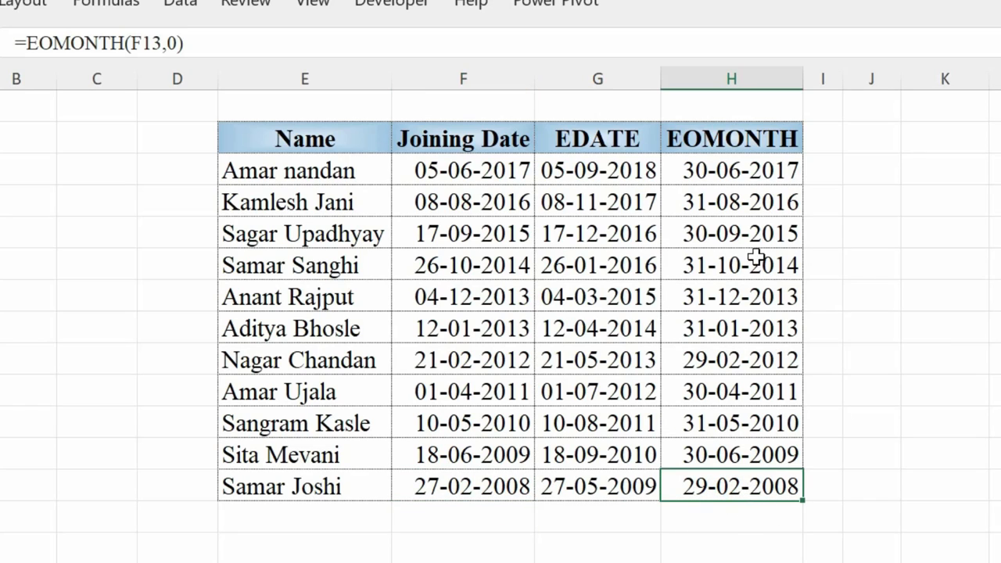
{"action": "left_click_drag", "start_coordinate": [752, 171], "coordinate": [731, 489]}
{"action": "key", "text": "F2"}
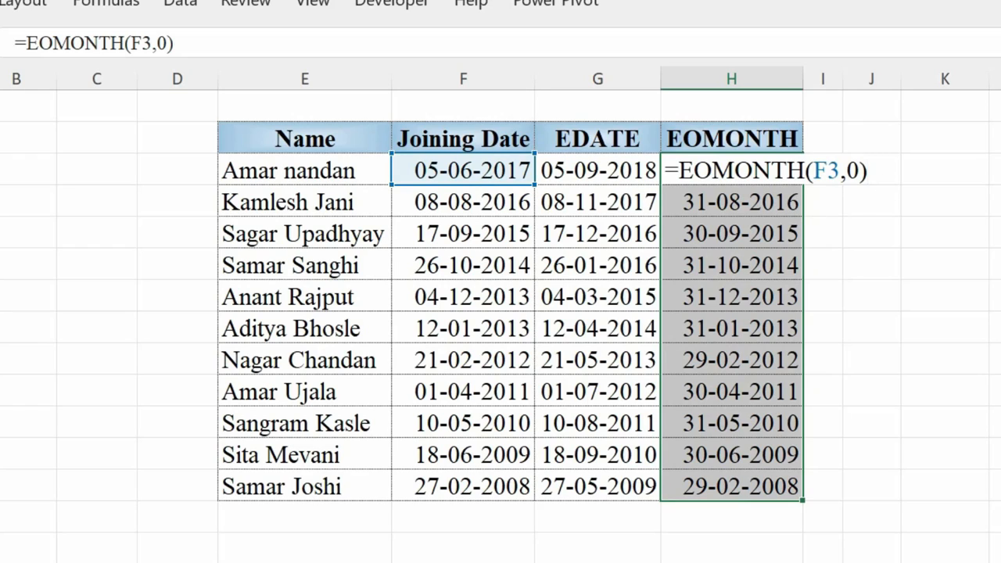
{"action": "left_click", "coordinate": [865, 169]}
{"action": "key", "text": "BackSpace"}
{"action": "type", "text": "1"}
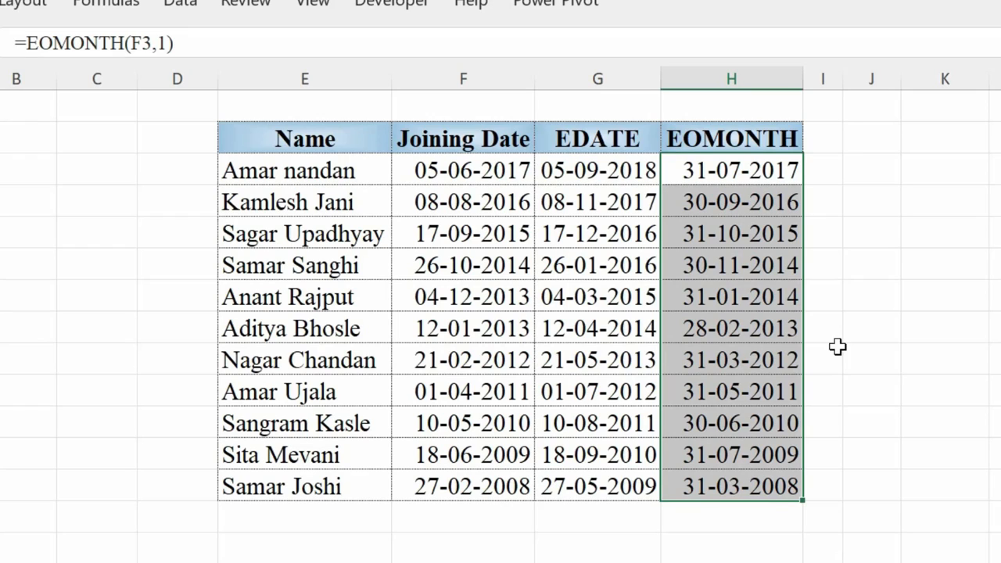
- Set the months argument of the EOMONTH formulas in H3:H13 to 5, so H3 contains =EOMONTH(F3,5)
{"action": "key", "text": "F2"}
{"action": "left_click", "coordinate": [858, 171]}
{"action": "key", "text": "BackSpace"}
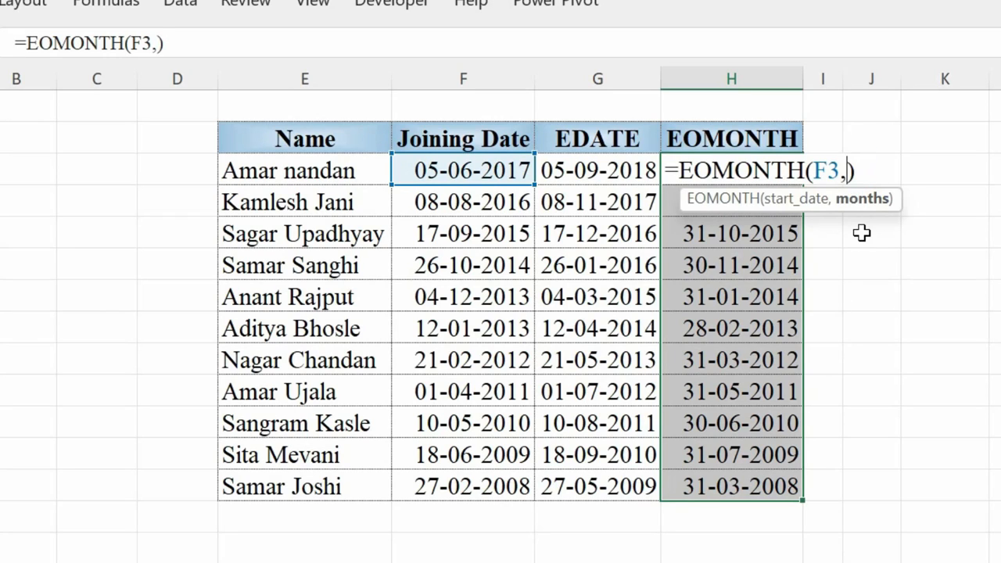
{"action": "type", "text": "5"}
{"action": "key", "text": "ctrl+Return"}
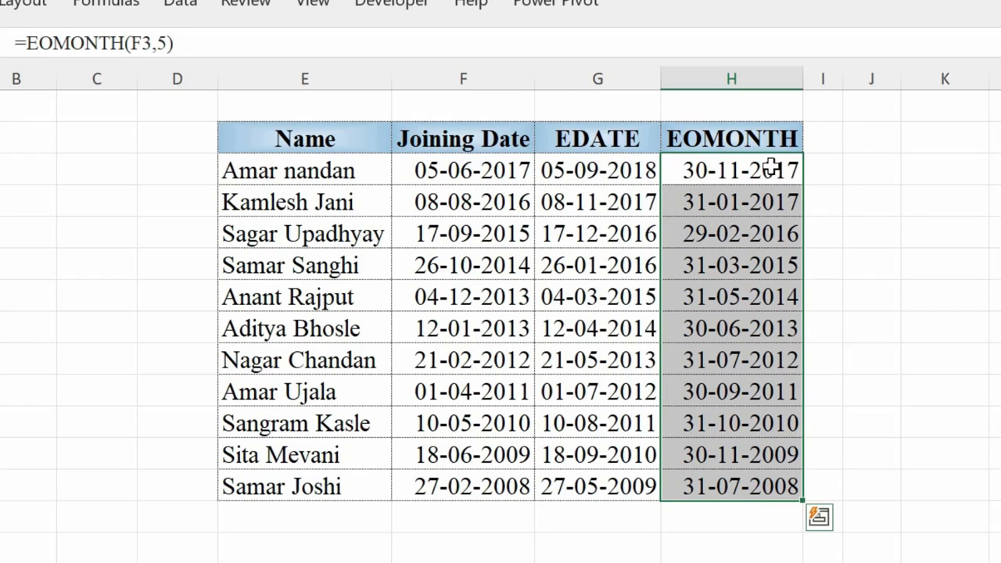
- Set the months argument in H3:H13 to -1, using =EOMONTH(F3,-1) to return the previous month's last day
{"action": "key", "text": "F2"}
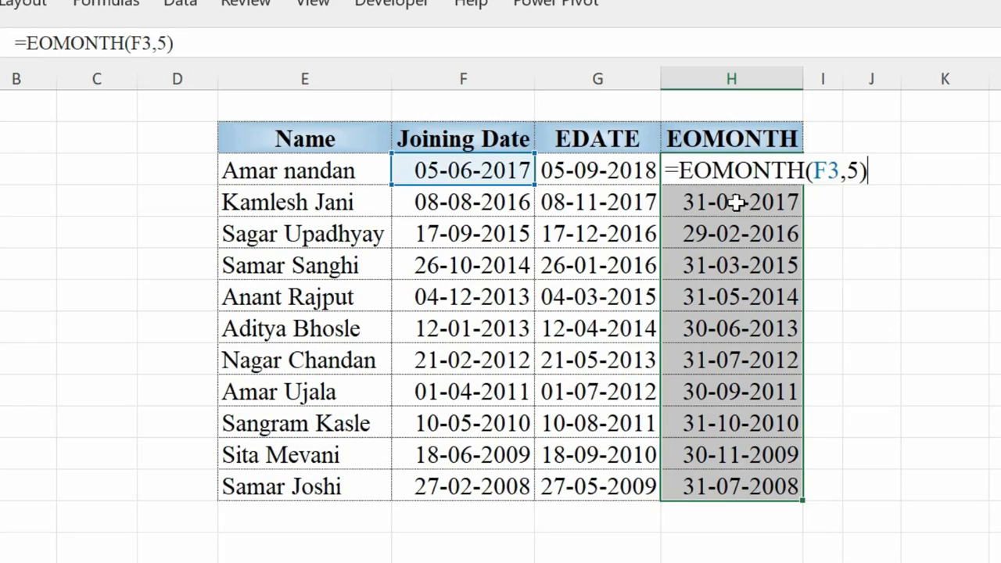
{"action": "key", "text": "BackSpace"}
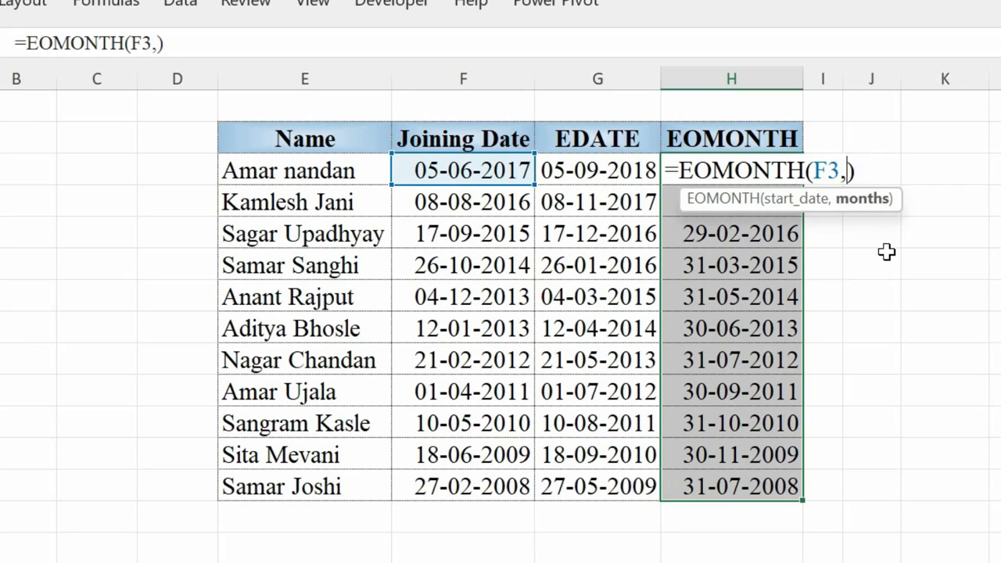
{"action": "type", "text": "-1"}
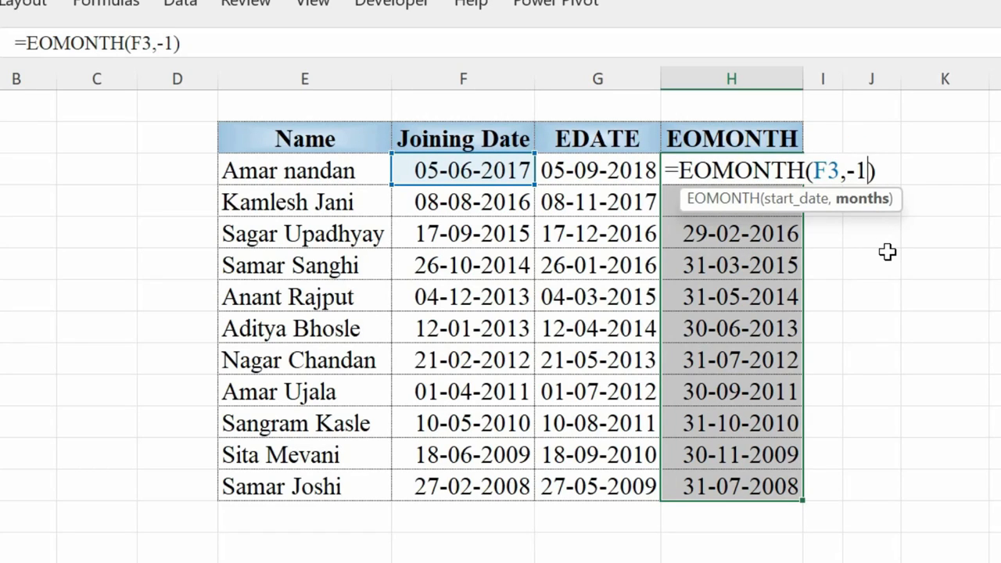
{"action": "key", "text": "ctrl+Return"}
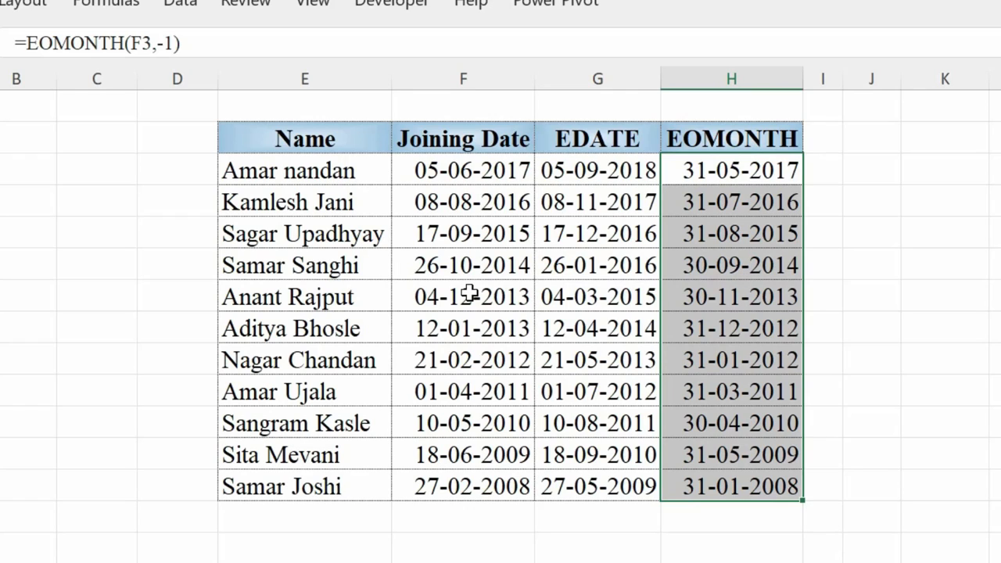
- Add +1 to the EOMONTH formulas in H3:H13 and compare the first and last rows' results with their joining dates
{"action": "key", "text": "F2"}
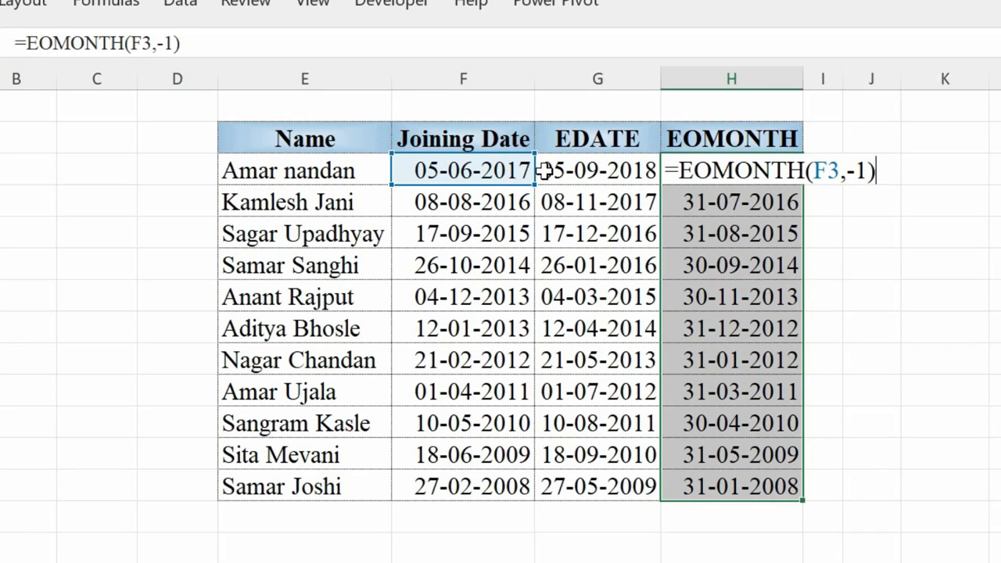
{"action": "type", "text": "+1"}
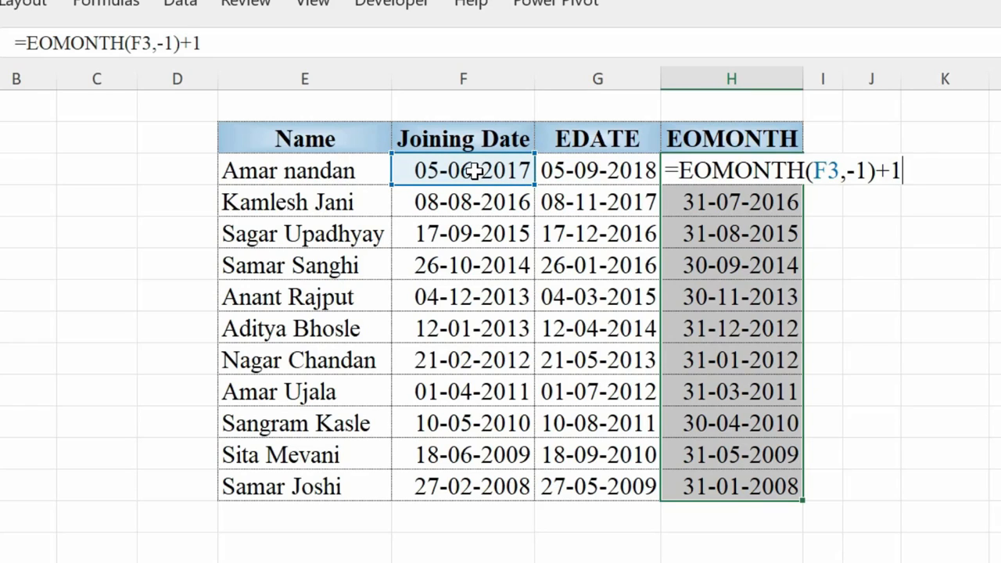
{"action": "key", "text": "ctrl+Return"}
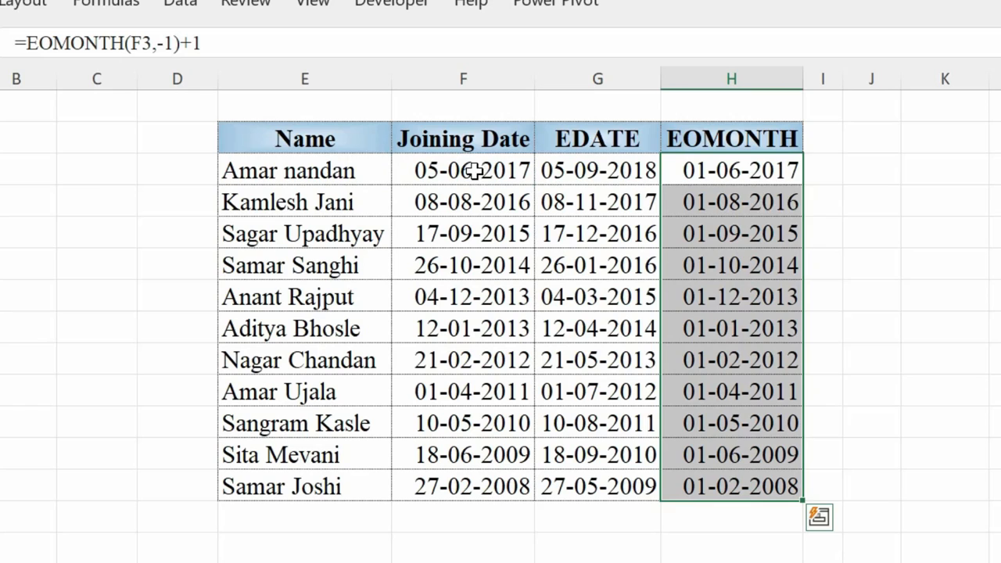
{"action": "left_click", "coordinate": [740, 165]}
{"action": "left_click", "coordinate": [473, 171]}
{"action": "left_click", "coordinate": [751, 170]}
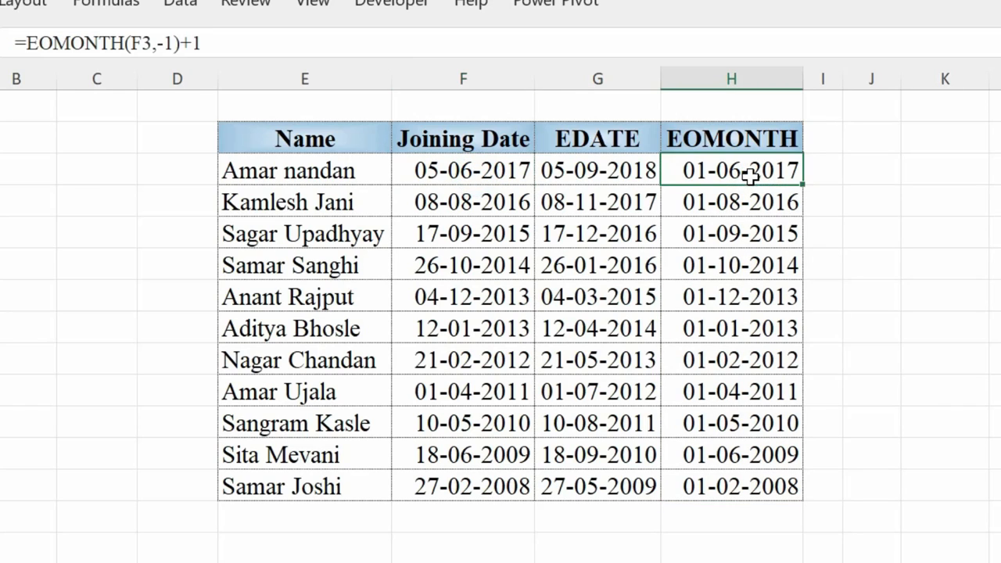
{"action": "left_click", "coordinate": [454, 493]}
{"action": "left_click", "coordinate": [755, 490]}
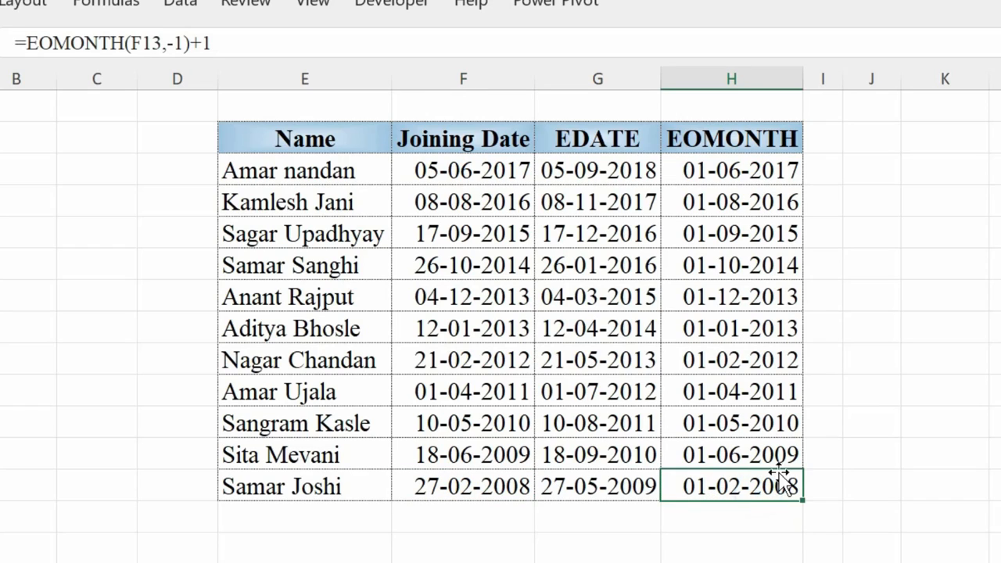
- Change the months argument in H3:H13 to 5 while keeping the +1, giving =EOMONTH(F3,5)+1, and review the resulting dates
{"action": "left_click_drag", "start_coordinate": [762, 170], "coordinate": [772, 476]}
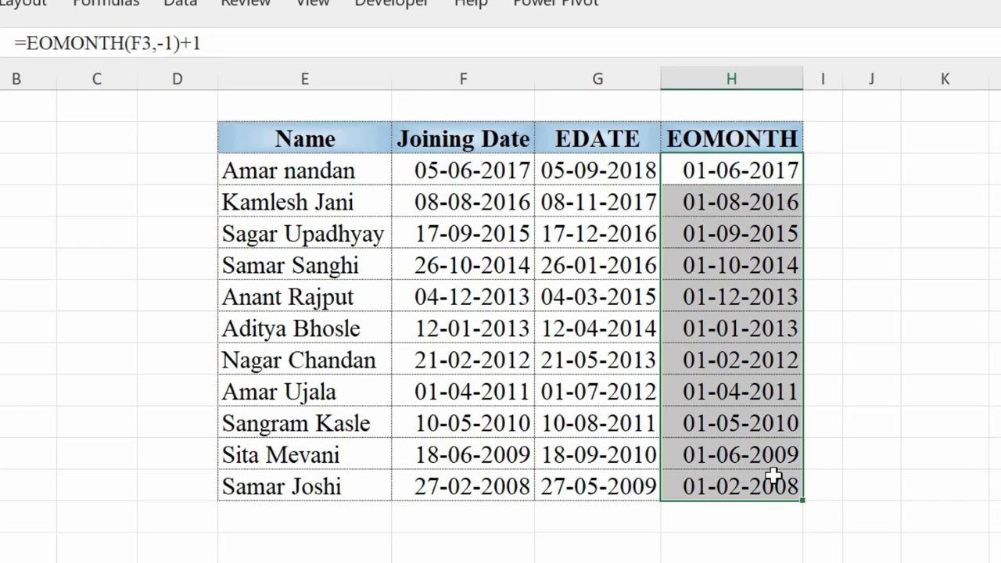
{"action": "key", "text": "F2"}
{"action": "key", "text": "Left"}
{"action": "key", "text": "Left"}
{"action": "key", "text": "Left"}
{"action": "key", "text": "BackSpace"}
{"action": "key", "text": "BackSpace"}
{"action": "type", "text": "5"}
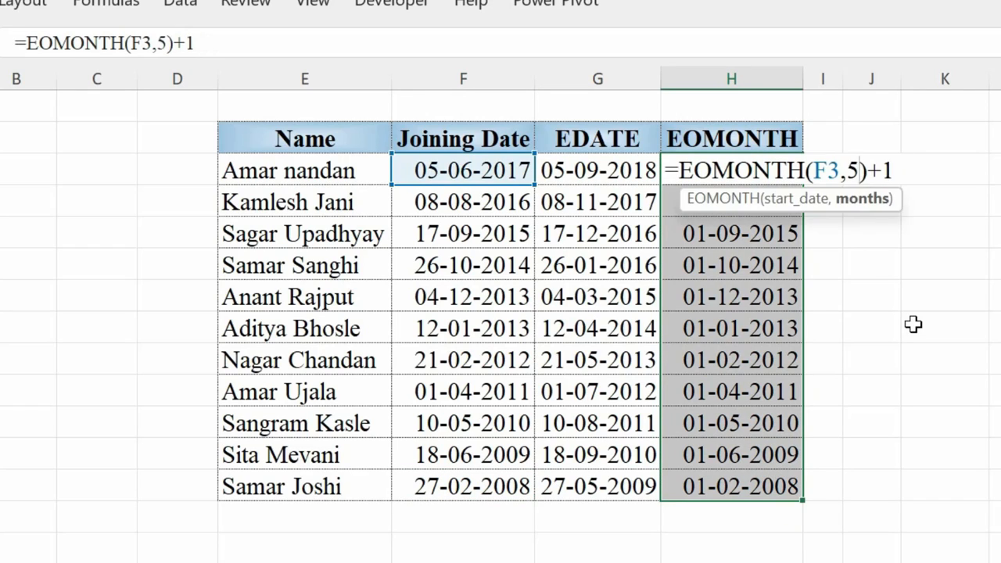
{"action": "key", "text": "BackSpace"}
{"action": "type", "text": "5"}
{"action": "key", "text": "ctrl+Return"}
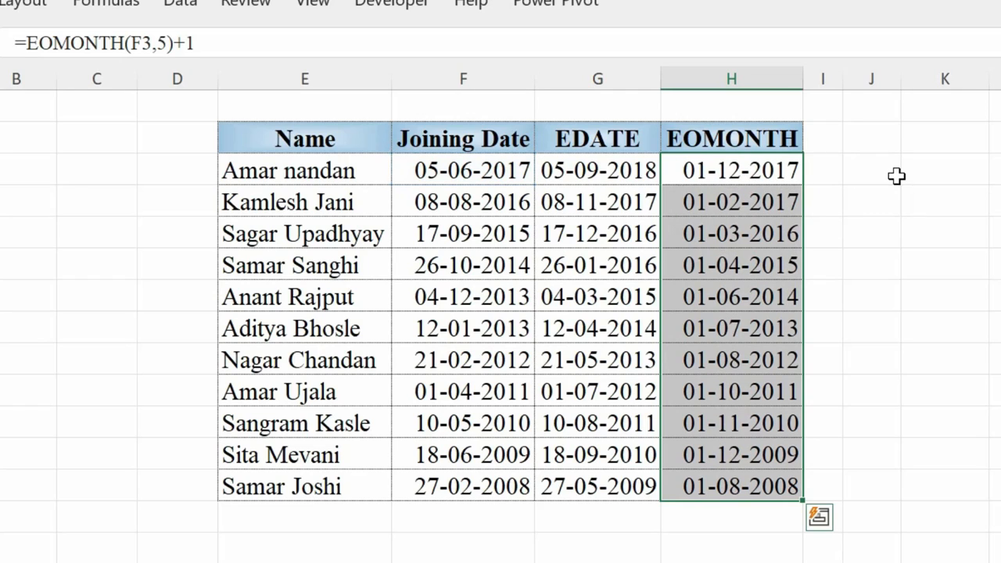
{"action": "left_click", "coordinate": [740, 177]}
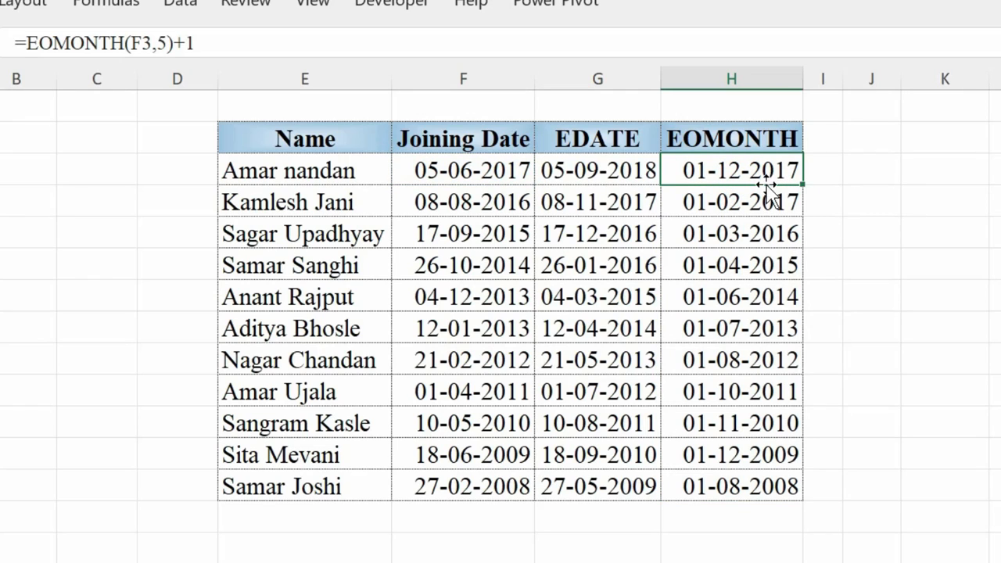
{"action": "left_click_drag", "start_coordinate": [751, 172], "coordinate": [709, 437]}
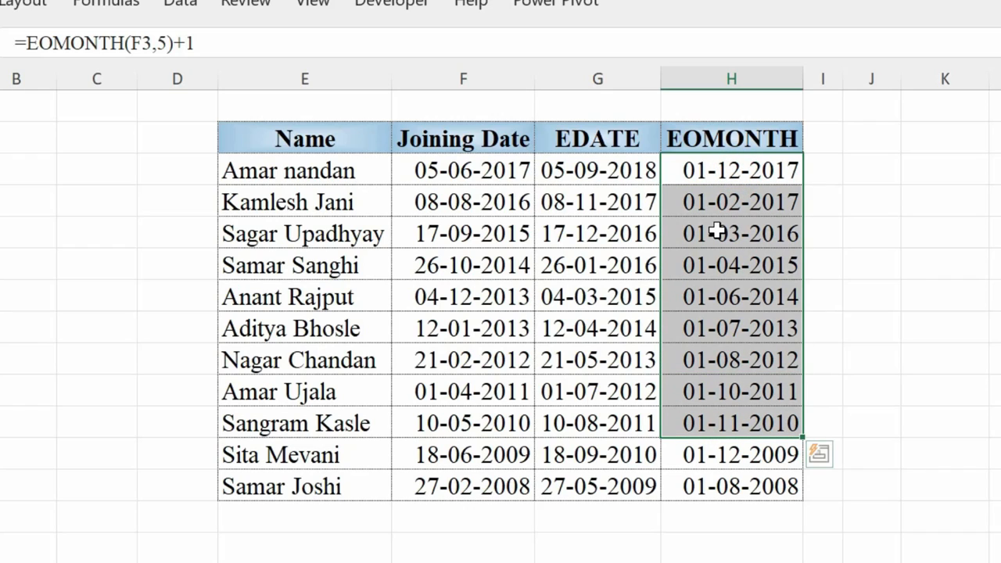